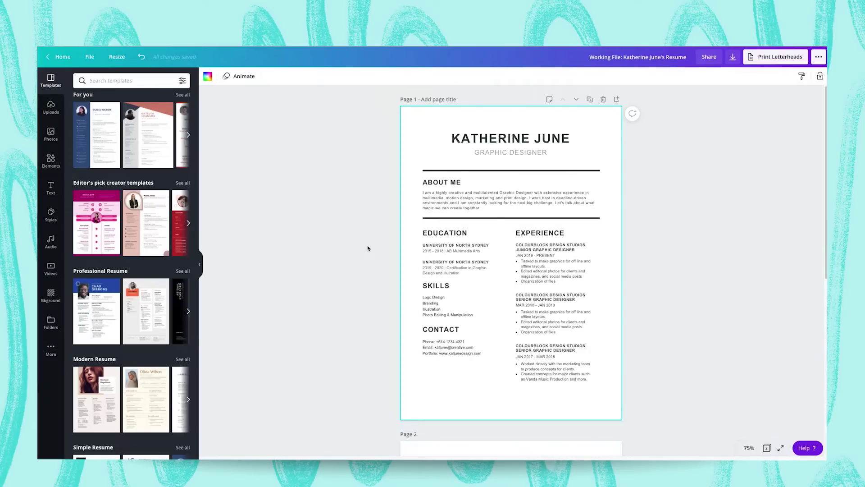
Find the Creative Resume row in the Templates panel and show all its templates.
scroll(368, 248, "down", 7)
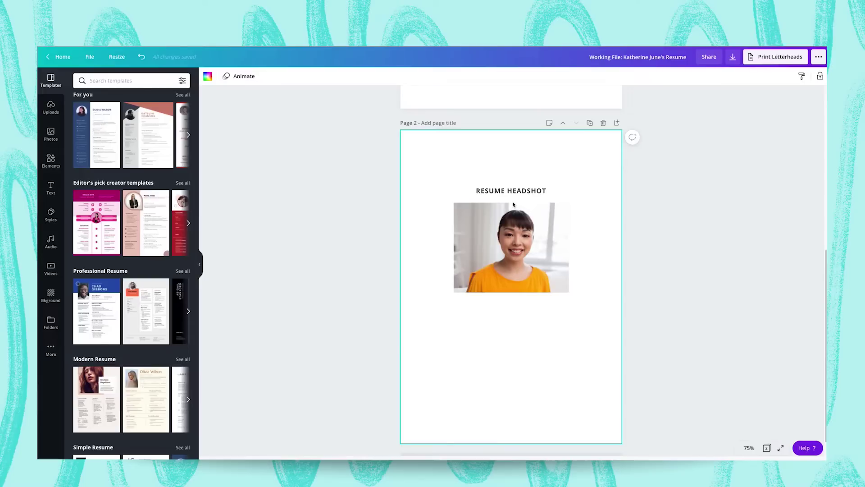
scroll(513, 204, "up", 5)
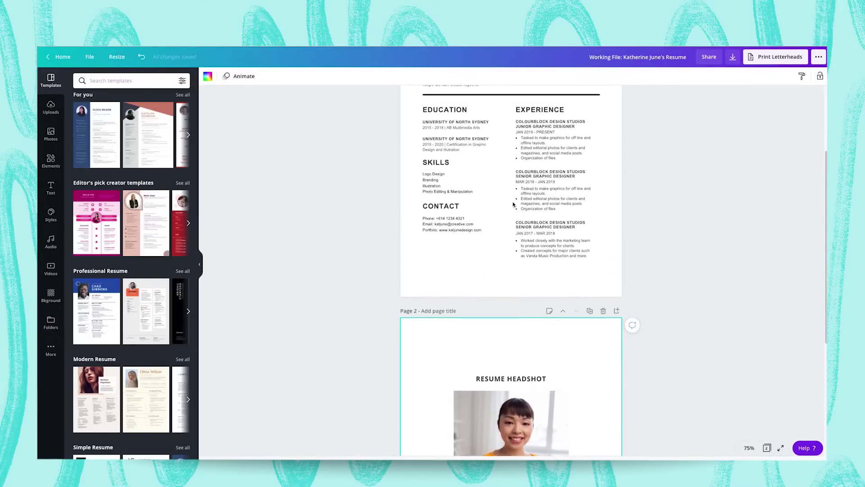
scroll(512, 204, "up", 2)
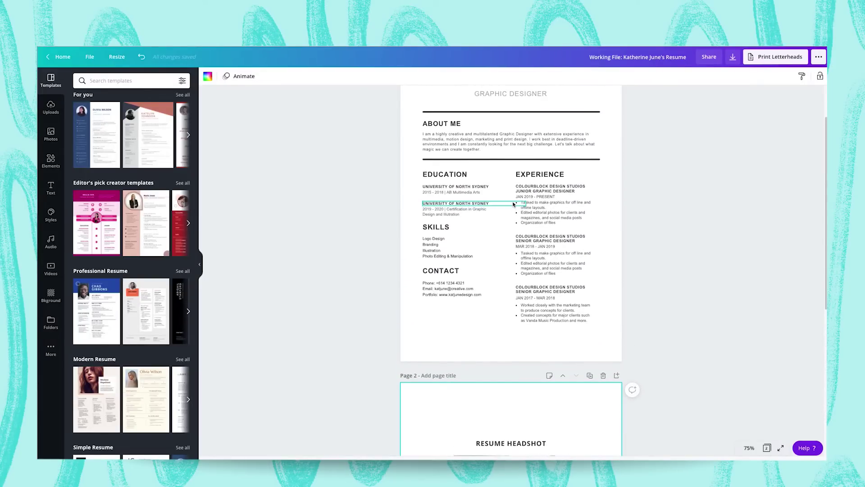
scroll(514, 205, "up", 2)
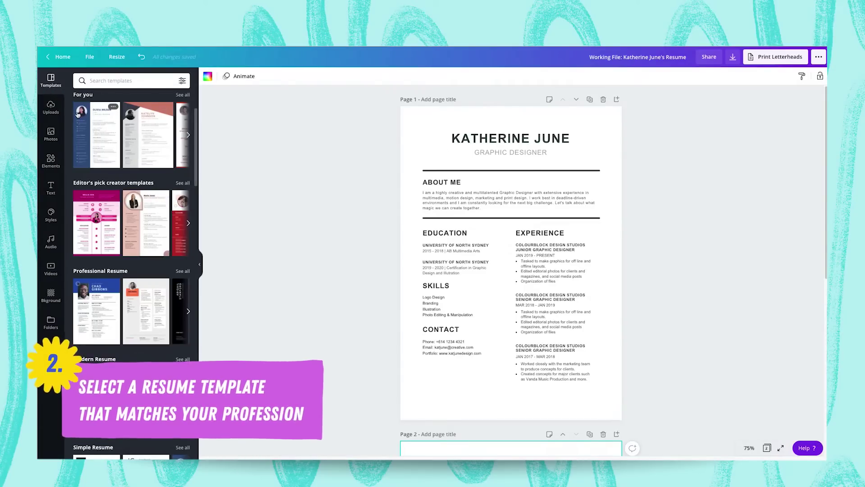
scroll(108, 158, "down", 4)
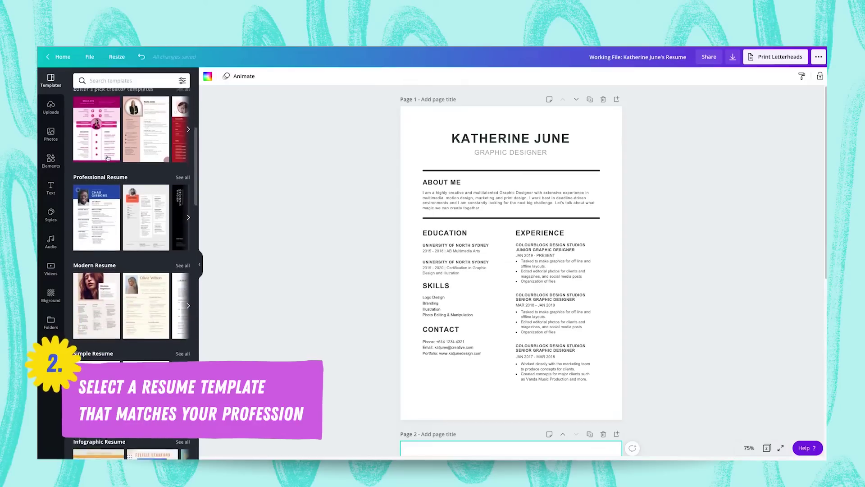
scroll(107, 158, "down", 6)
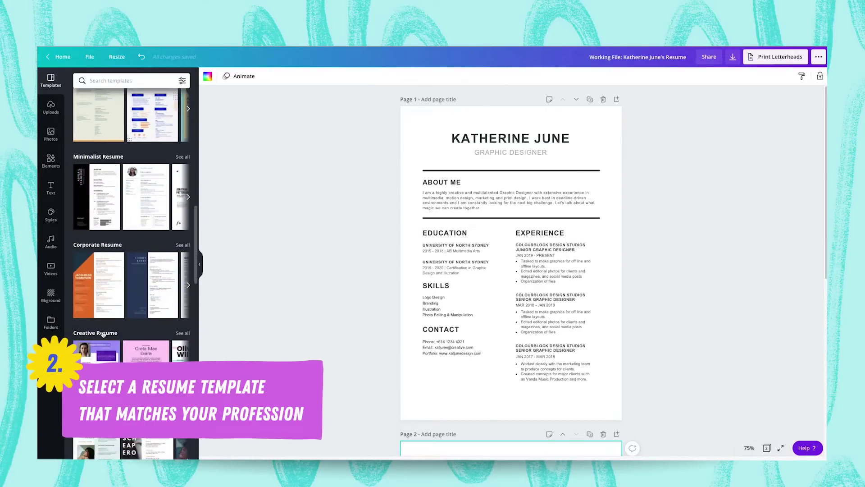
left_click(183, 333)
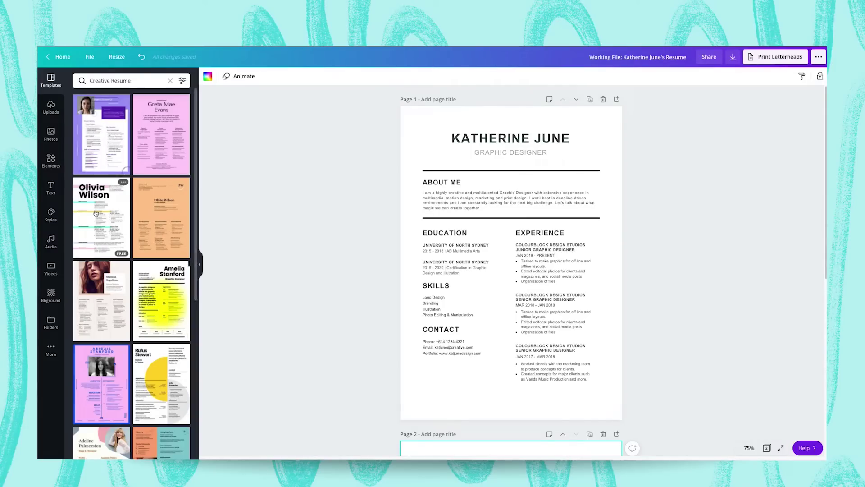
Browse the full list of Creative Resume templates.
scroll(96, 212, "down", 3)
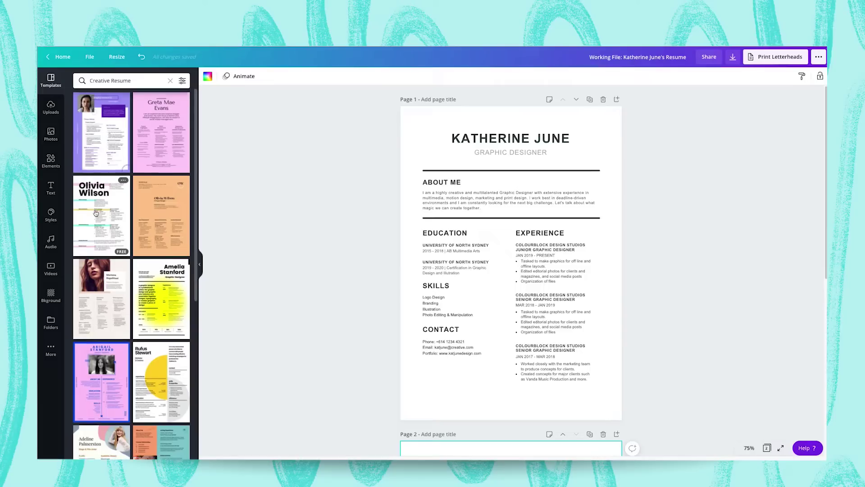
scroll(95, 212, "down", 1)
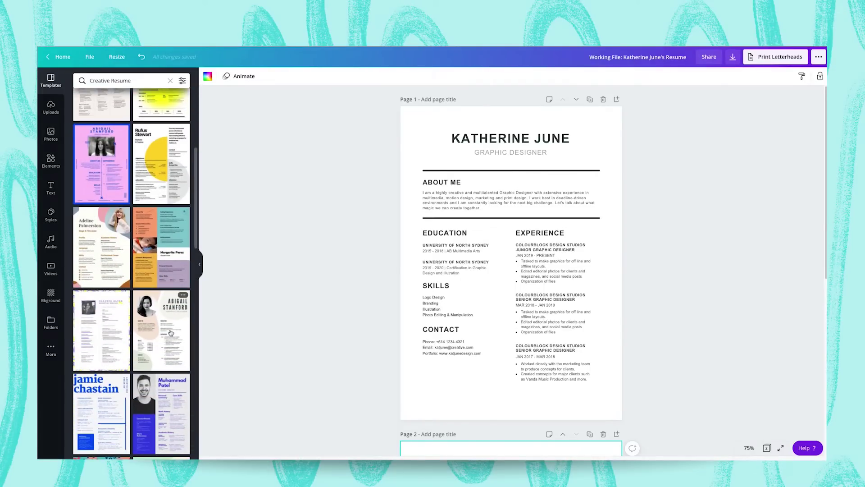
scroll(152, 342, "down", 2)
scroll(151, 341, "down", 4)
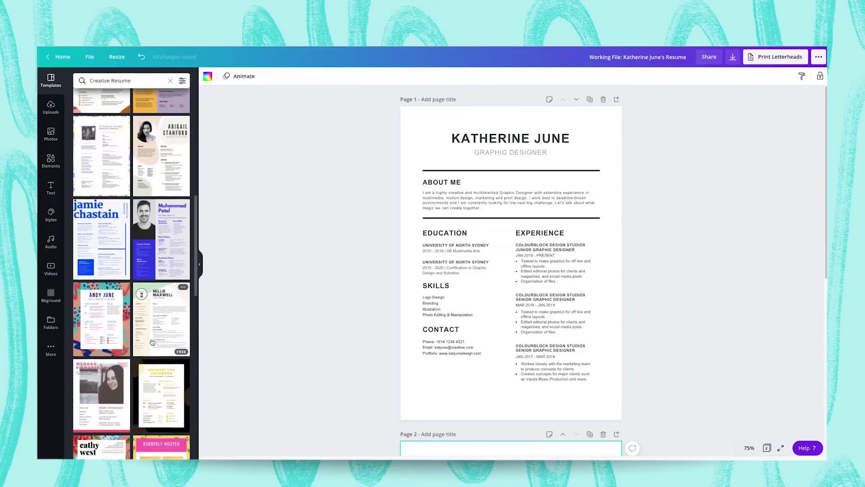
scroll(152, 341, "down", 4)
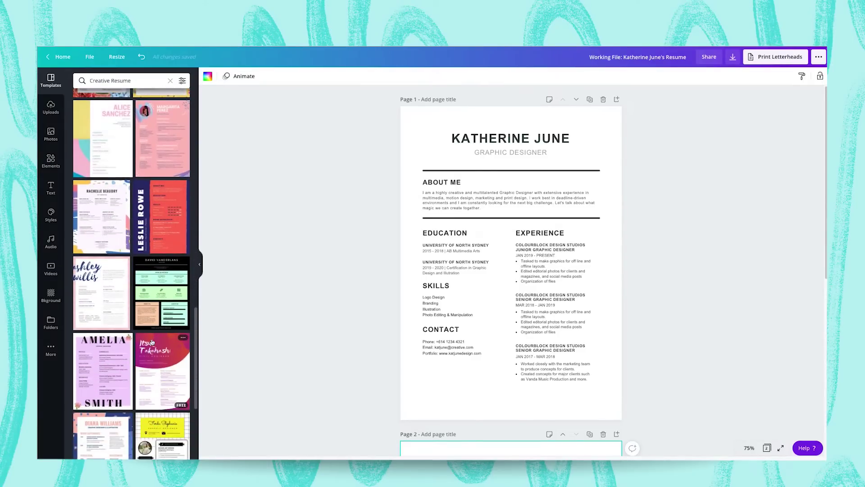
scroll(152, 342, "up", 6)
scroll(152, 342, "up", 4)
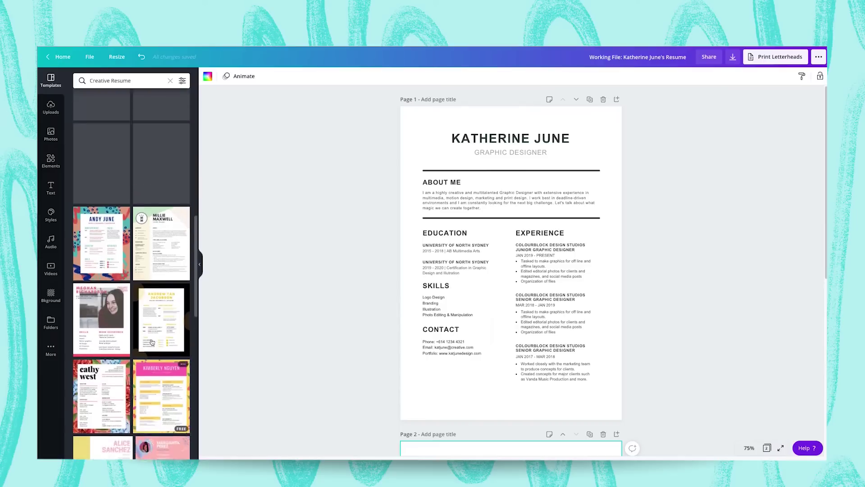
scroll(154, 156, "up", 2)
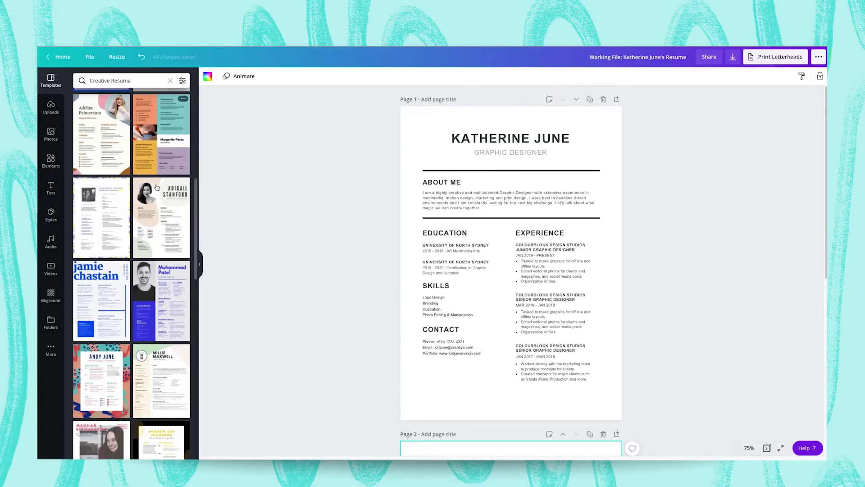
Add the Abigail Stanford template as a new page 2 after the existing resume.
left_click(169, 198)
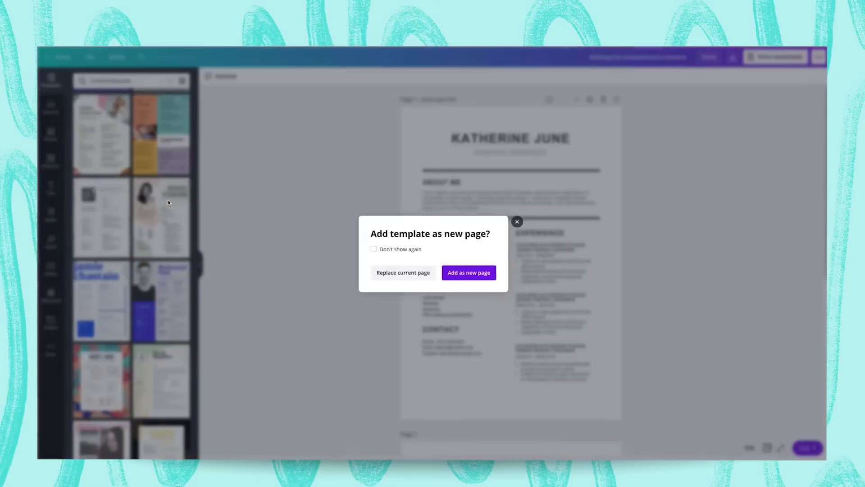
left_click(456, 270)
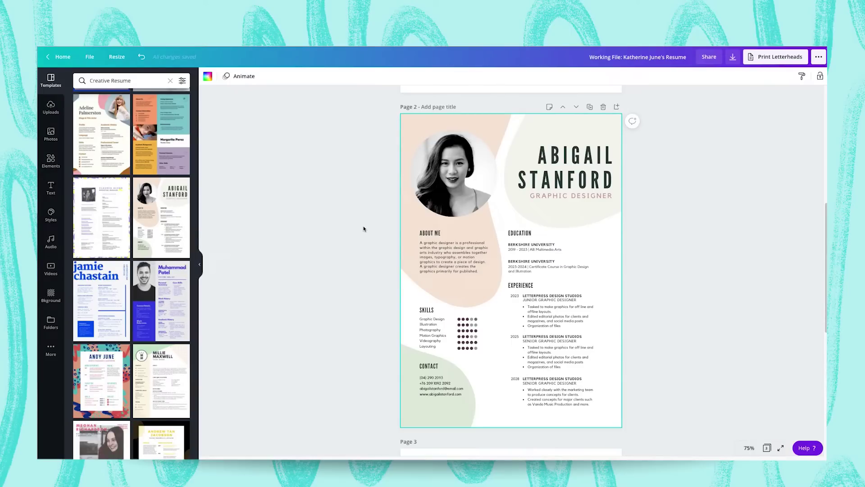
scroll(363, 226, "down", 8)
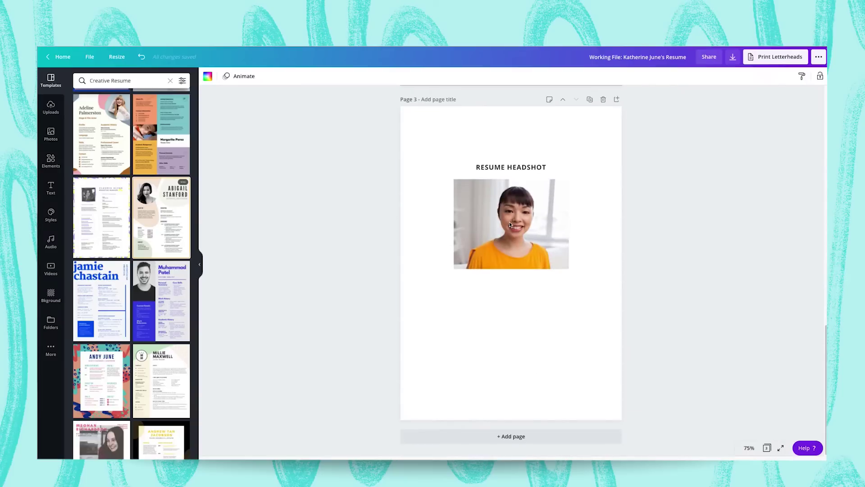
Drop the orange-shirt headshot from page 3 into page 2's portrait frame and fit it.
left_click(498, 224)
scroll(518, 221, "up", 7)
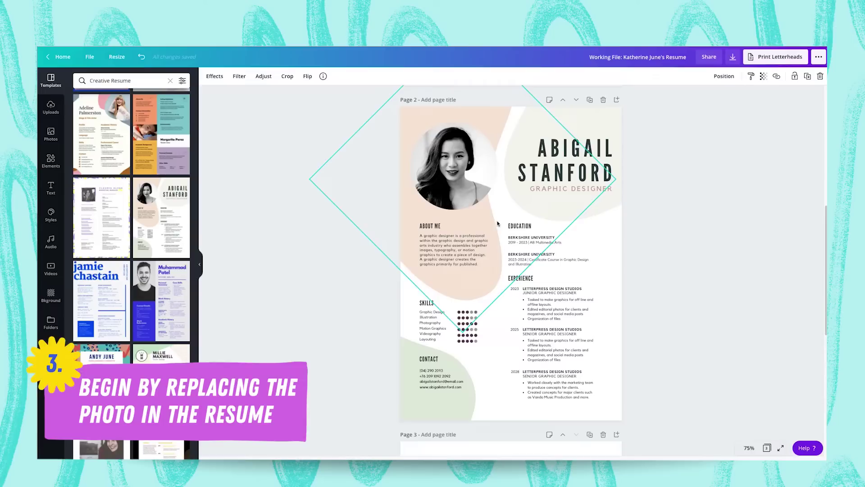
left_click_drag(536, 216, 444, 168)
double_click(451, 168)
left_click(348, 156)
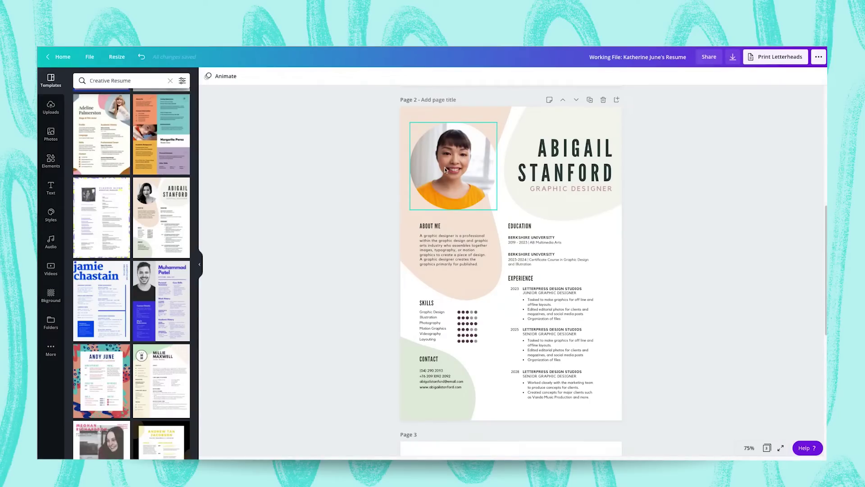
double_click(445, 170)
left_click(249, 80)
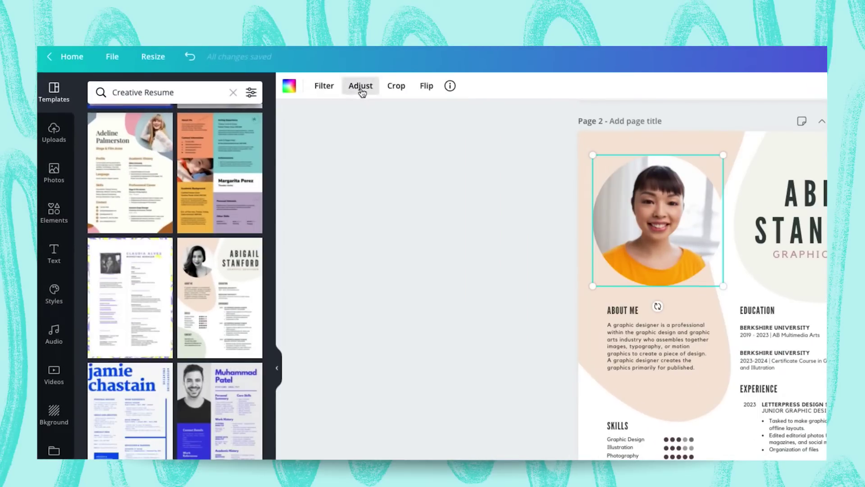
Make the portrait black and white with saturation -100 and slightly higher brightness.
left_click(361, 88)
left_click_drag(185, 158, 129, 160)
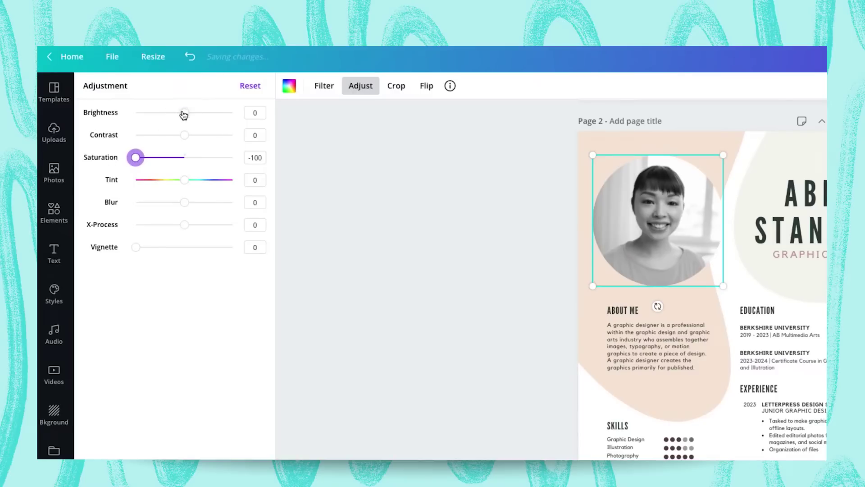
left_click_drag(184, 112, 192, 137)
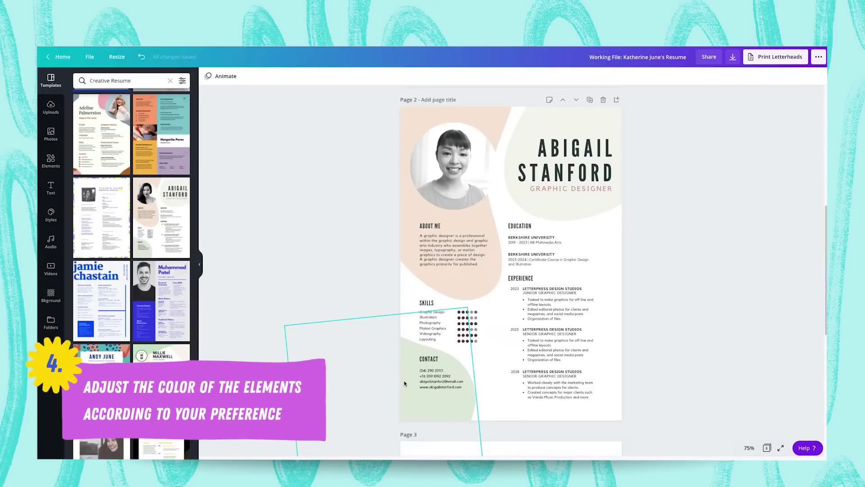
Recolour the beige shape behind the name a custom light blue.
left_click(536, 184)
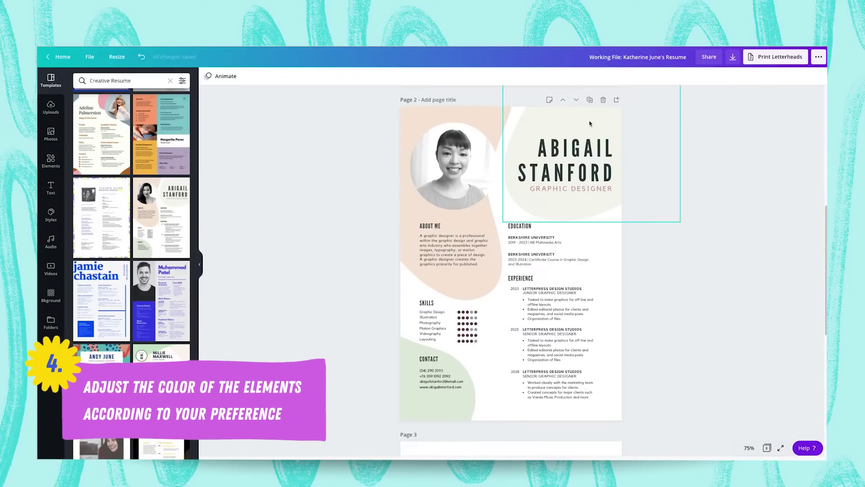
left_click(207, 76)
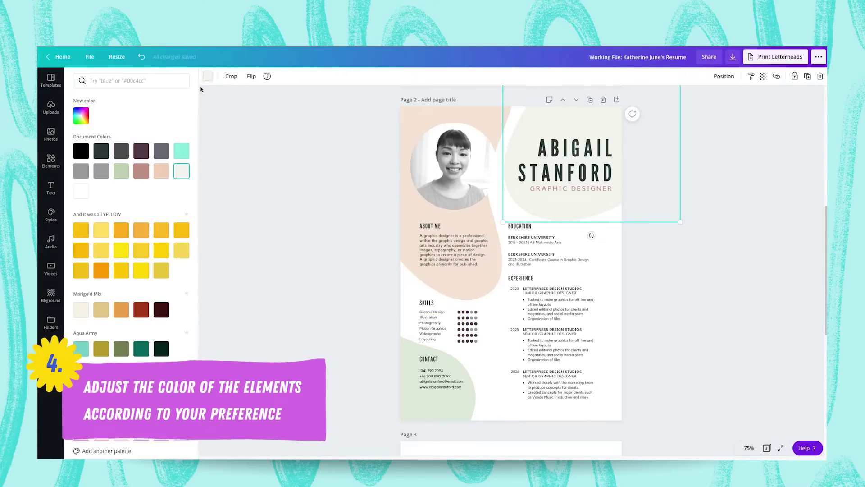
left_click(81, 115)
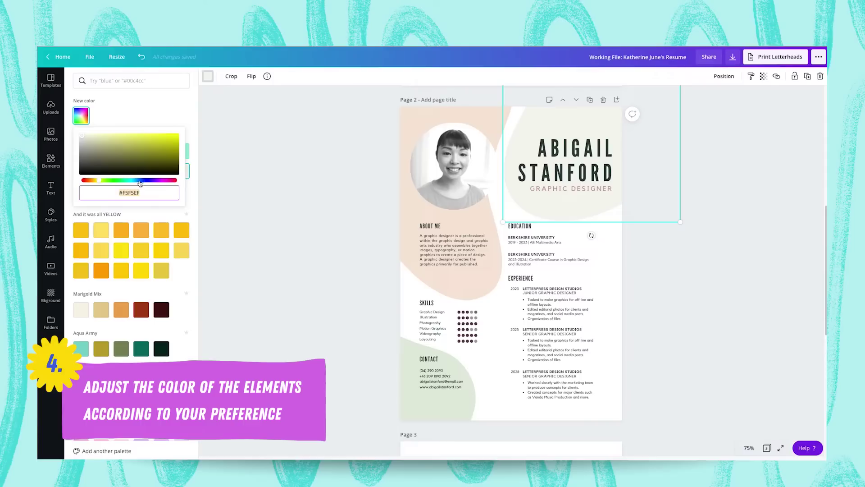
left_click(138, 181)
left_click(89, 135)
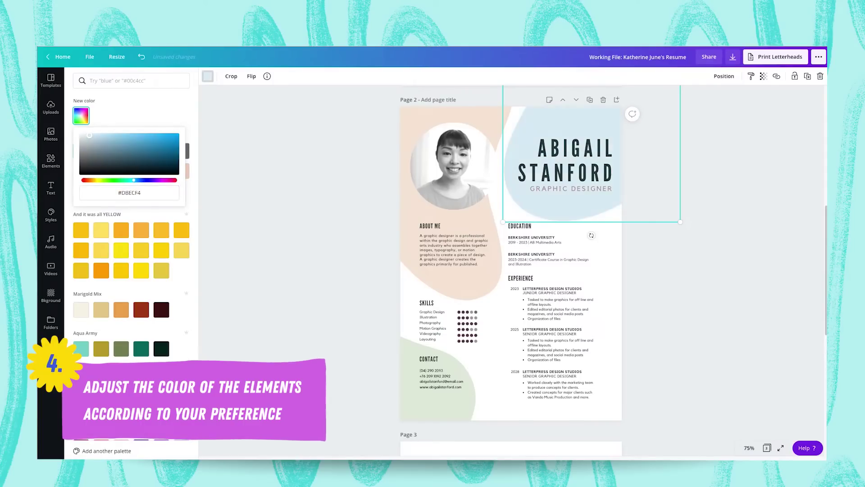
left_click_drag(90, 135, 90, 136)
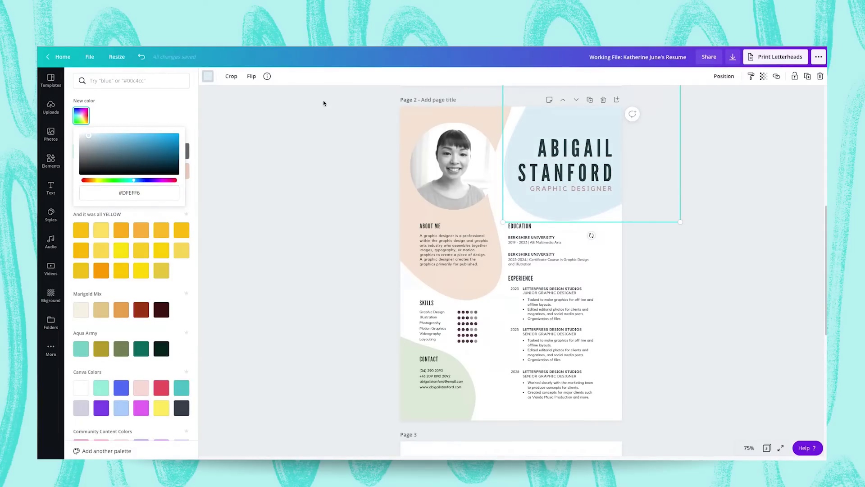
Recolour the peach shape behind the photo a custom muted purple.
left_click(412, 110)
left_click(208, 77)
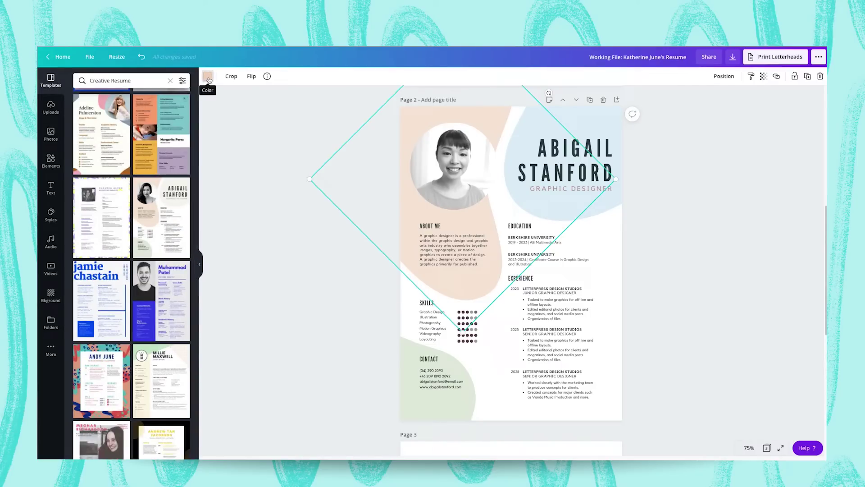
left_click(208, 77)
left_click(90, 116)
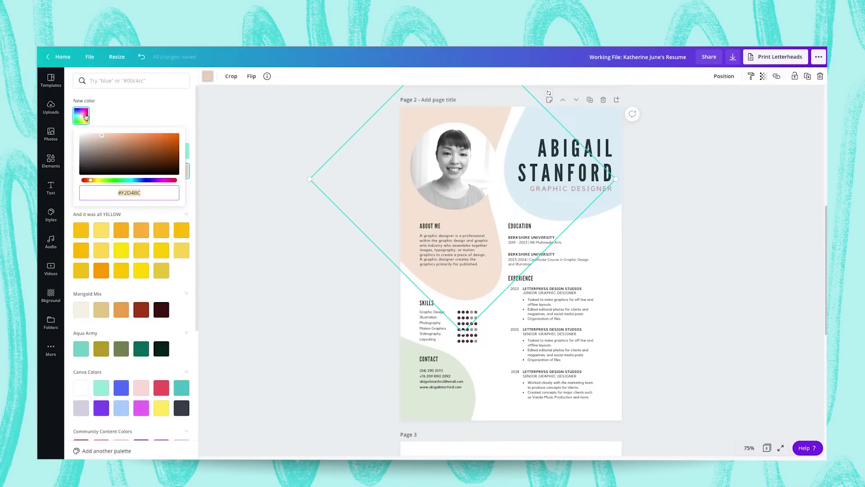
left_click(163, 180)
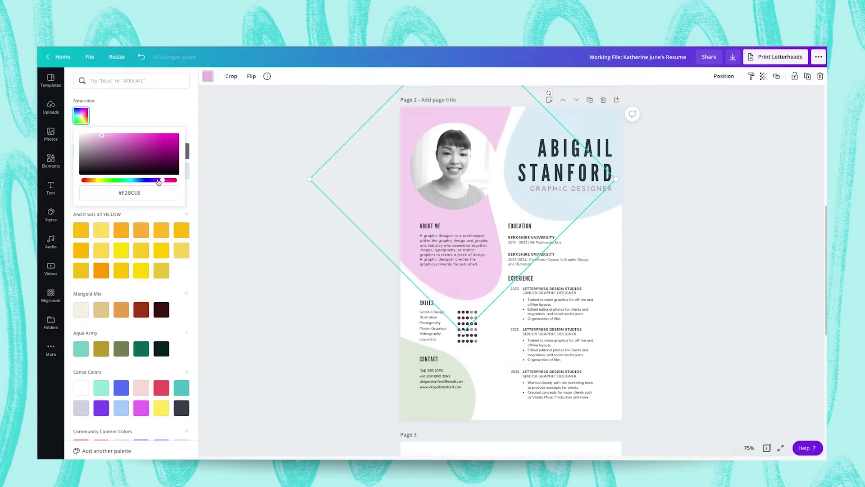
left_click_drag(103, 137, 106, 145)
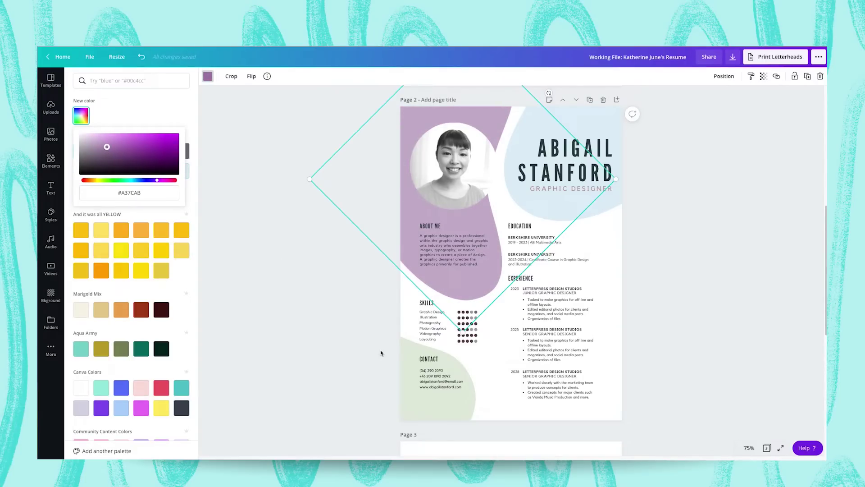
Recolour the lower green blob behind Contact a deep blue-violet.
left_click(405, 383)
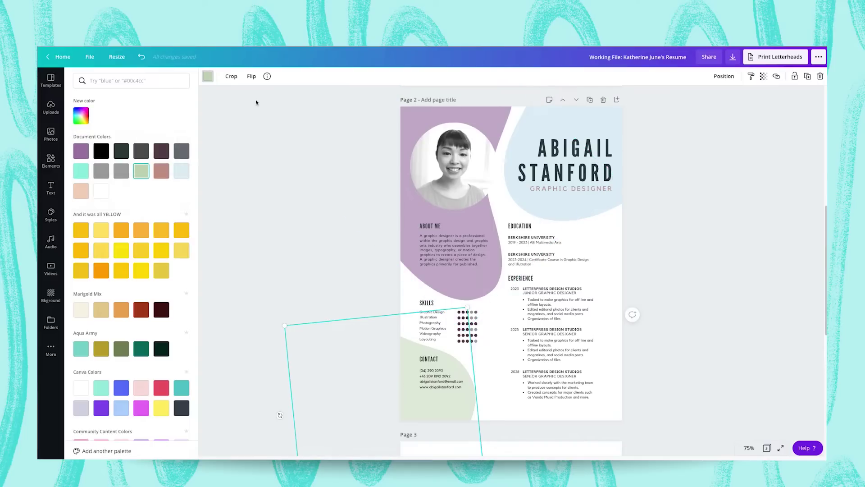
left_click(208, 80)
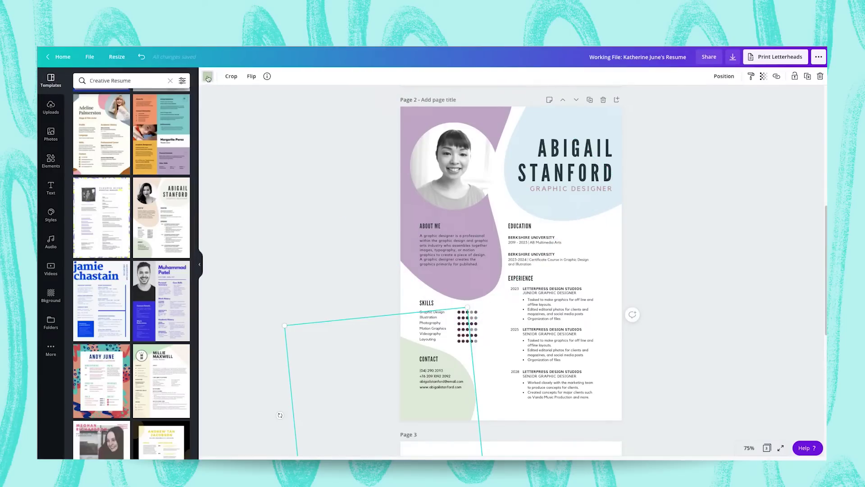
left_click(207, 79)
left_click(85, 114)
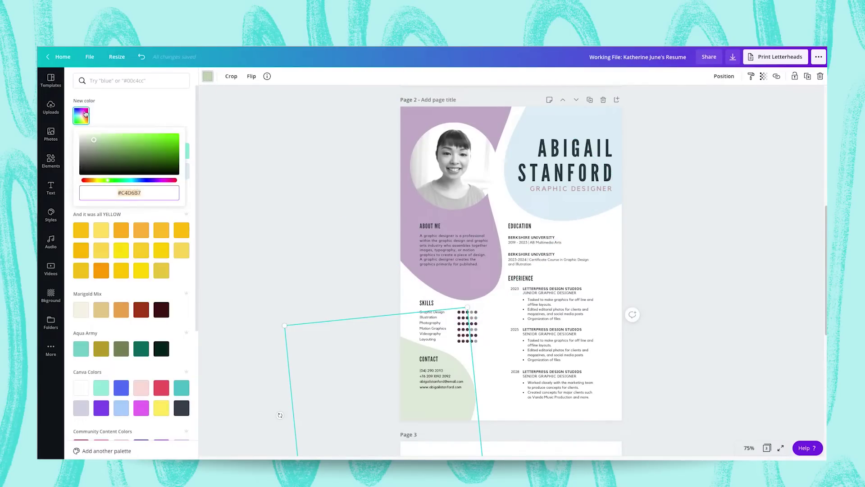
left_click(144, 181)
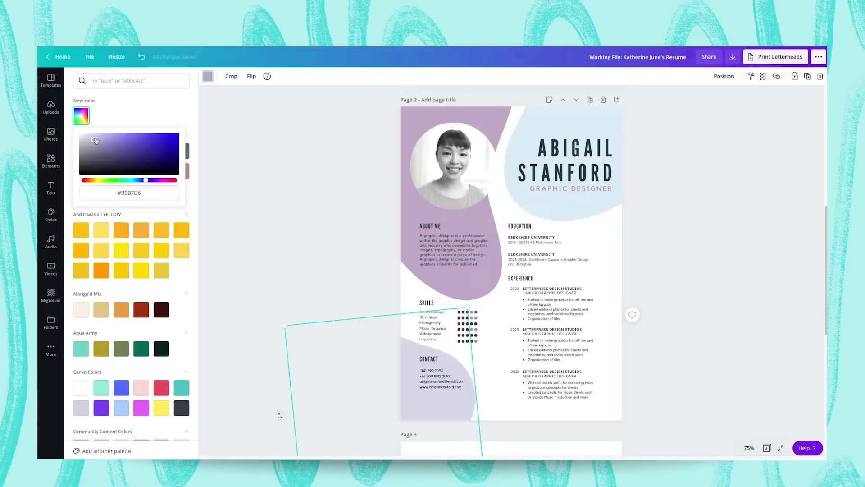
left_click_drag(95, 141, 114, 155)
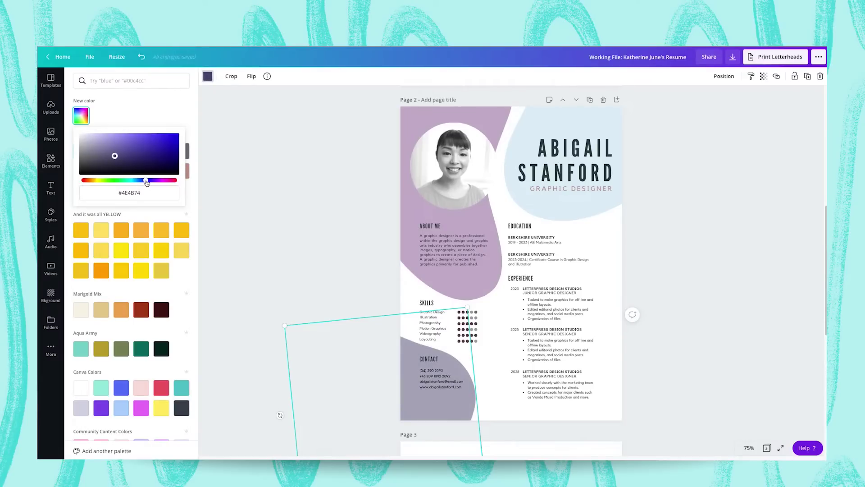
left_click_drag(154, 181, 143, 181)
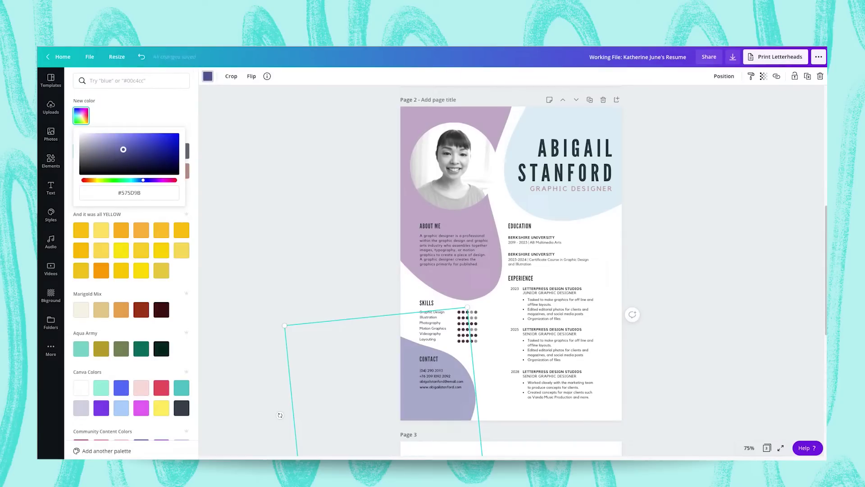
key("Escape")
Lower the transparency of the top-left, top-right and lower blobs so they turn pale.
left_click(455, 252)
left_click(763, 76)
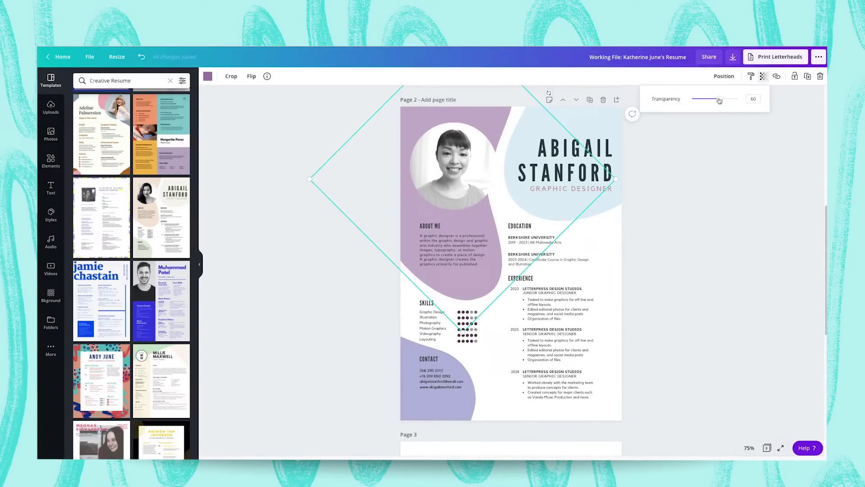
mouse_move(720, 98)
left_mouse_down()
mouse_move(703, 100)
mouse_move(710, 99)
left_mouse_up()
left_click(617, 121)
left_click(763, 76)
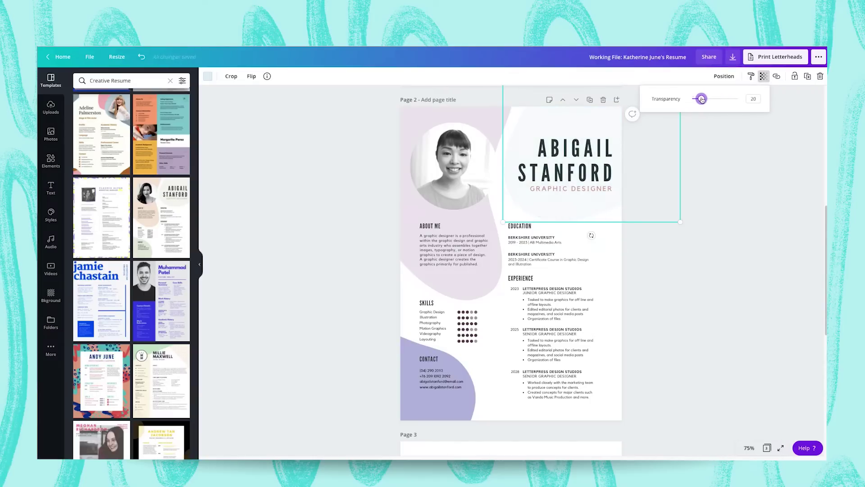
left_click(435, 108)
left_click(763, 76)
left_click(442, 387)
left_click(763, 76)
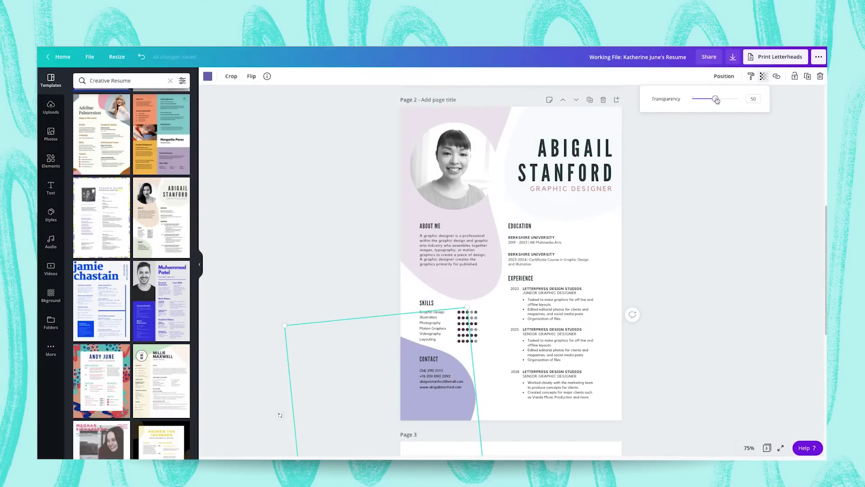
left_click_drag(717, 100, 702, 100)
left_click(657, 193)
left_click(657, 195)
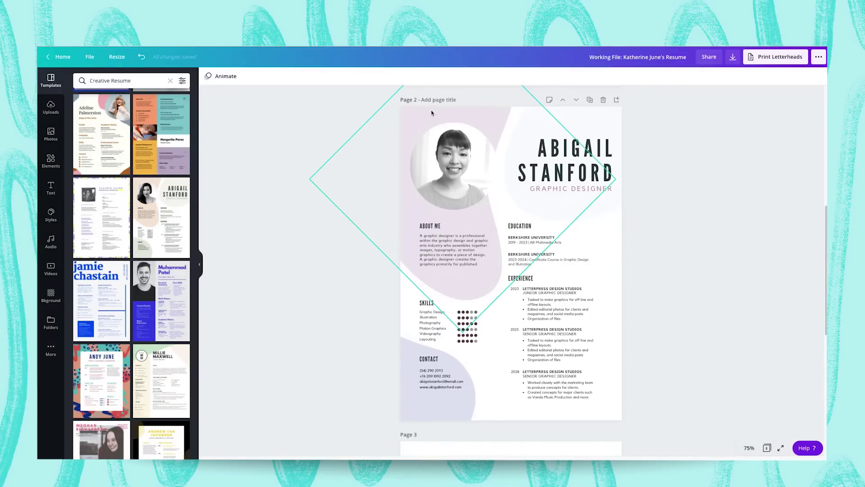
Rotate the light blob nearly upright and move it behind the name.
left_click(415, 117)
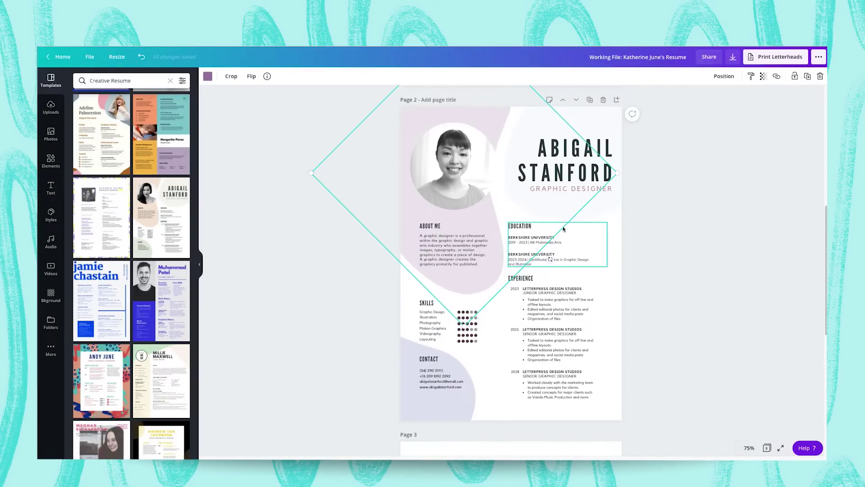
scroll(498, 270, "up", 3)
left_click_drag(551, 328, 466, 88)
left_click_drag(513, 201, 423, 138)
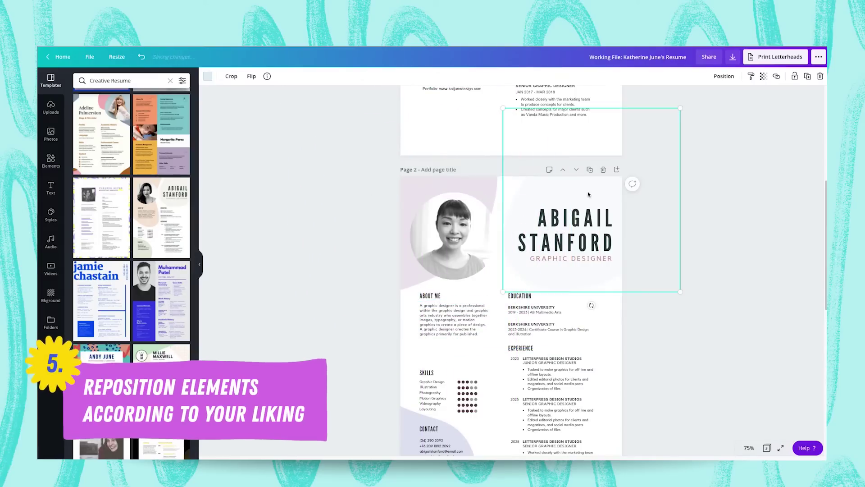
left_click(546, 193)
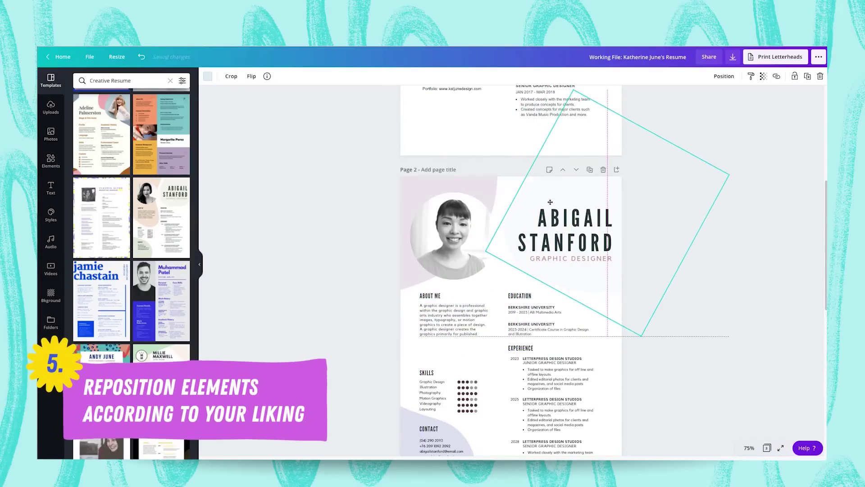
left_click(699, 332)
Rotate, enlarge and move the purple blob to lie along the page bottom.
scroll(699, 333, "down", 1)
scroll(699, 333, "down", 2)
left_click(451, 397)
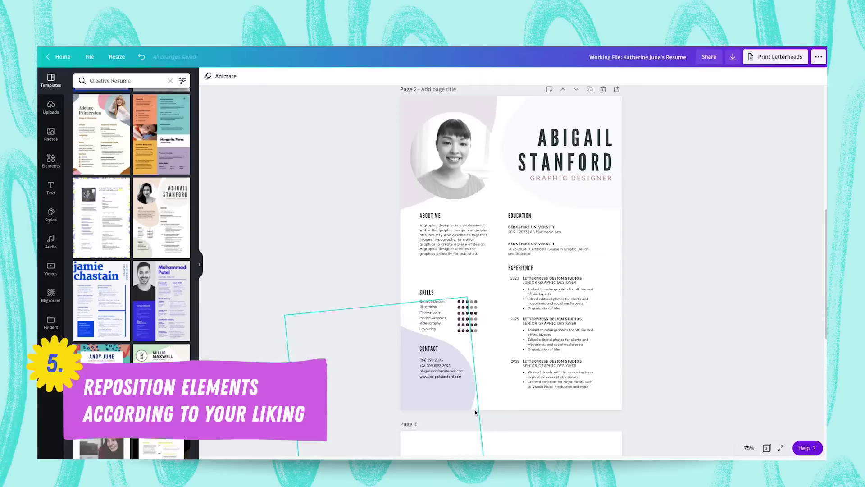
left_click_drag(423, 399, 534, 268)
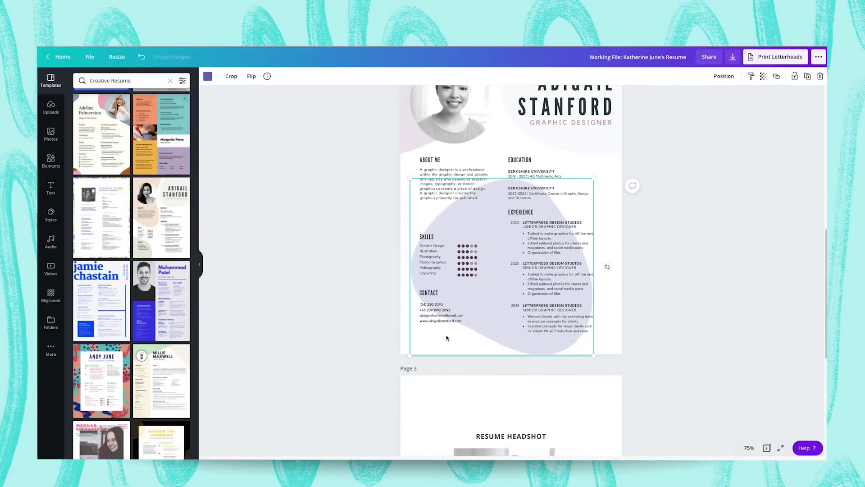
left_click_drag(612, 261, 526, 234)
left_click_drag(518, 270, 517, 408)
left_click_drag(377, 435, 339, 444)
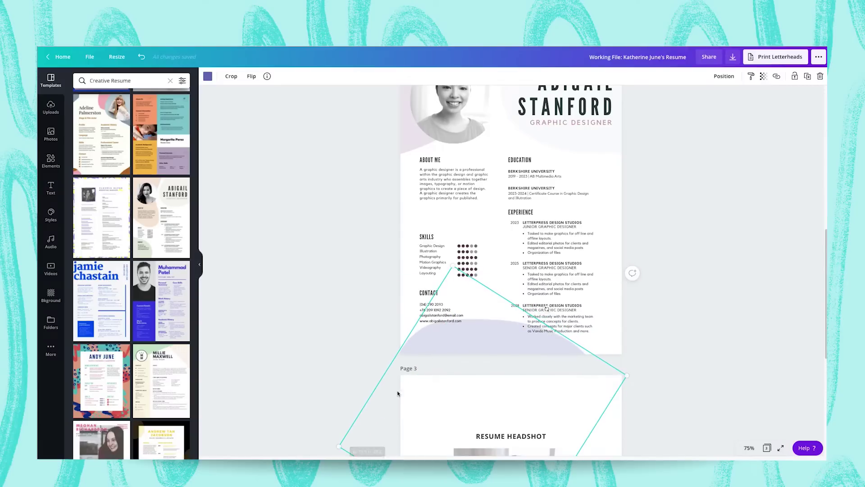
left_click_drag(480, 344, 506, 353)
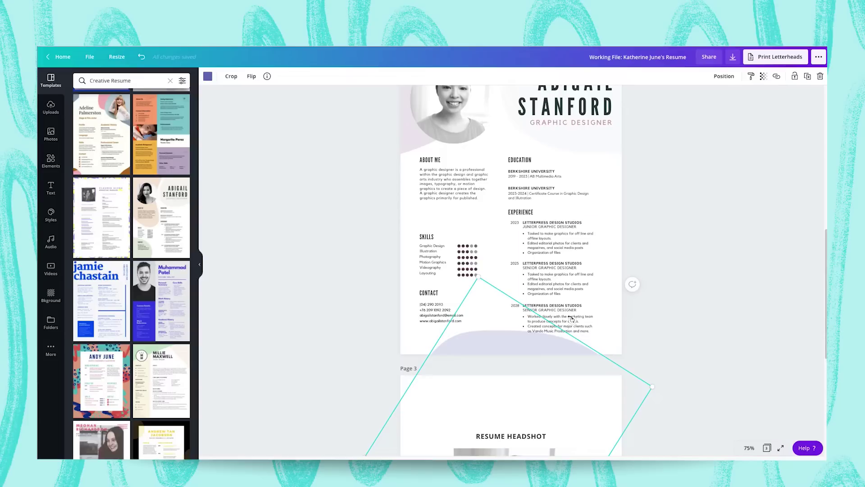
left_click_drag(573, 320, 550, 315)
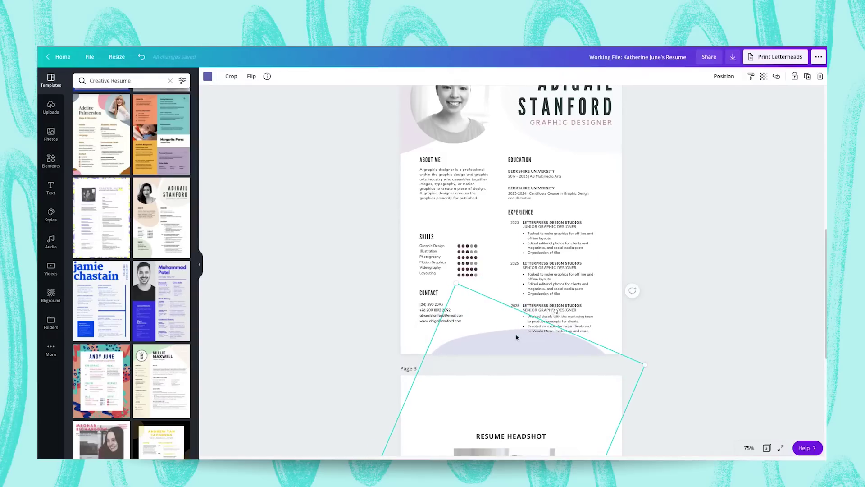
Lock the lower, top-right and upper-left blobs, then undo a stray change.
left_click(795, 76)
left_click(613, 87)
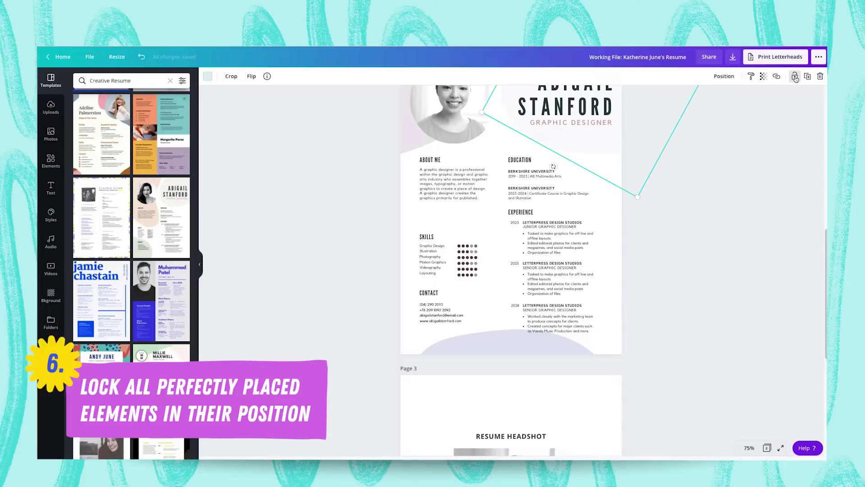
key("alt+shift+l")
left_click(496, 130)
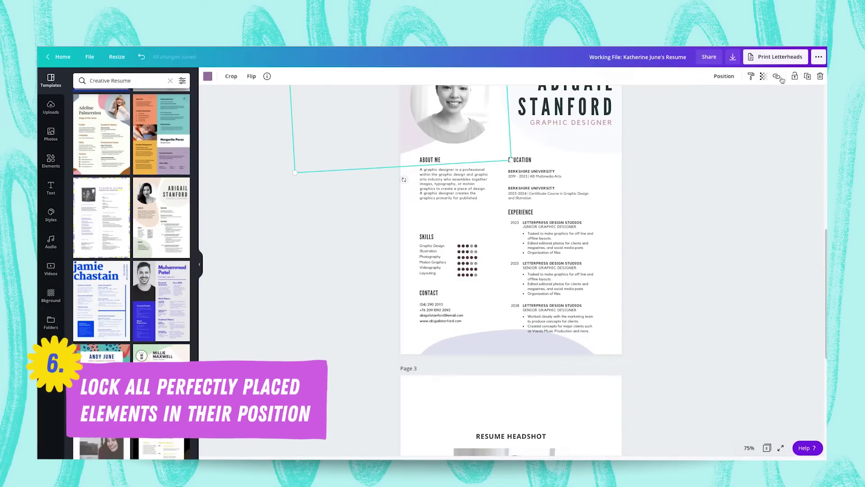
left_click(796, 77)
left_click(683, 199)
scroll(684, 199, "up", 2)
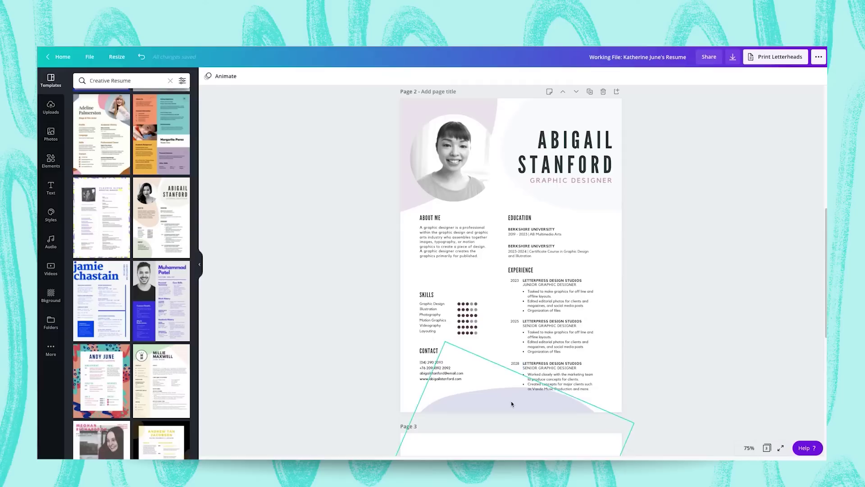
key("ctrl+z")
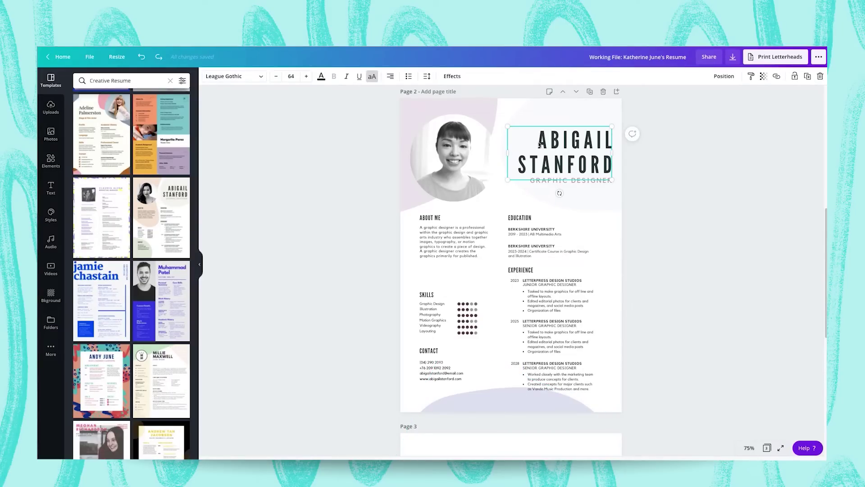
Select the GRAPHIC DESIGNER subtitle and tint it light lavender with the custom colour picker.
left_click(577, 182)
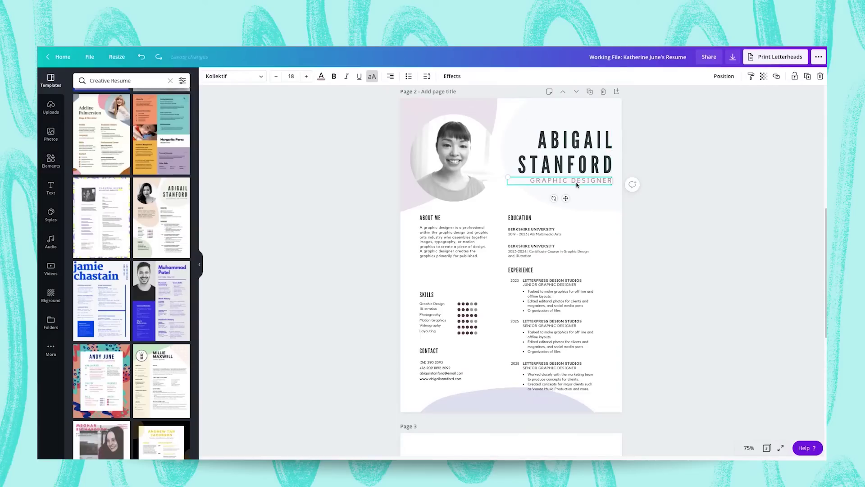
double_click(539, 182)
left_click(321, 78)
scroll(107, 270, "down", 5)
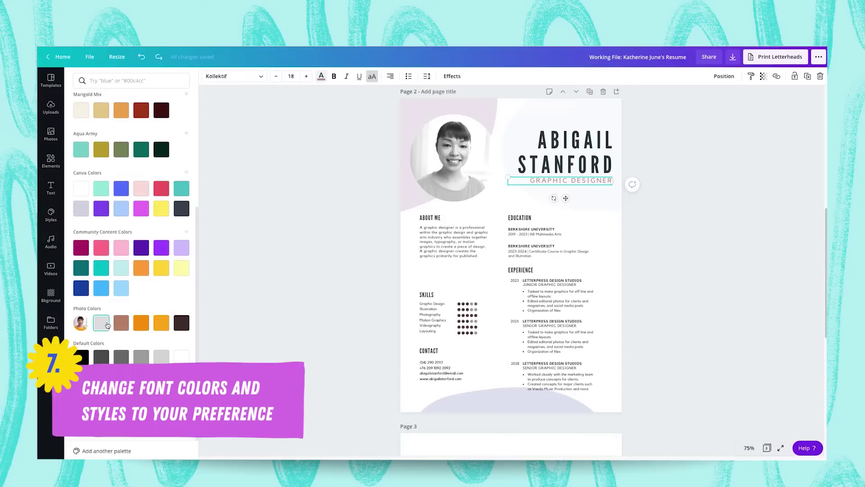
scroll(107, 270, "up", 10)
left_click(81, 116)
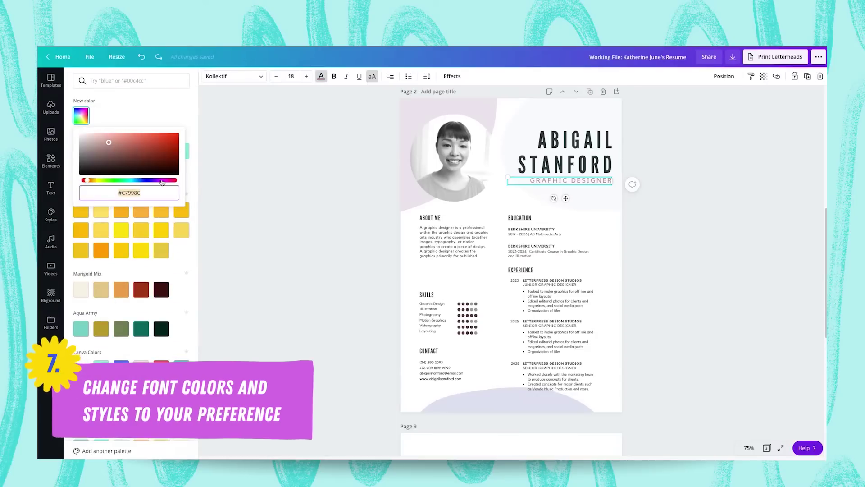
left_click_drag(162, 182, 154, 180)
left_click(100, 139)
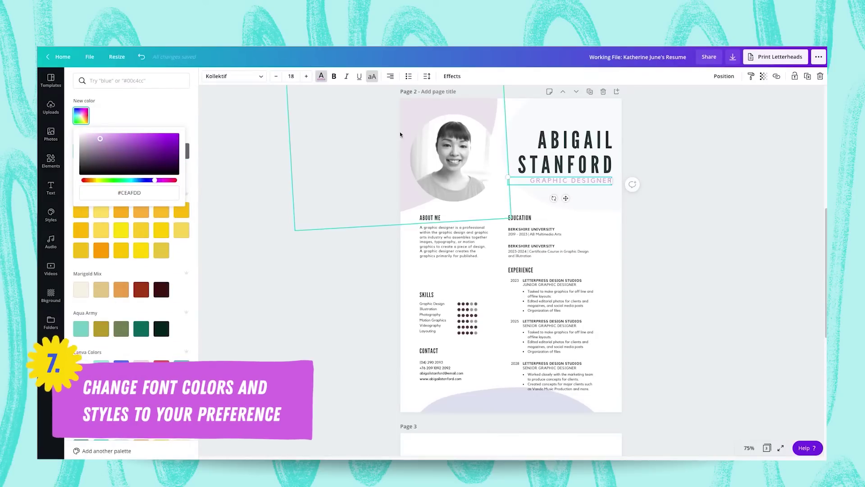
left_click(97, 136)
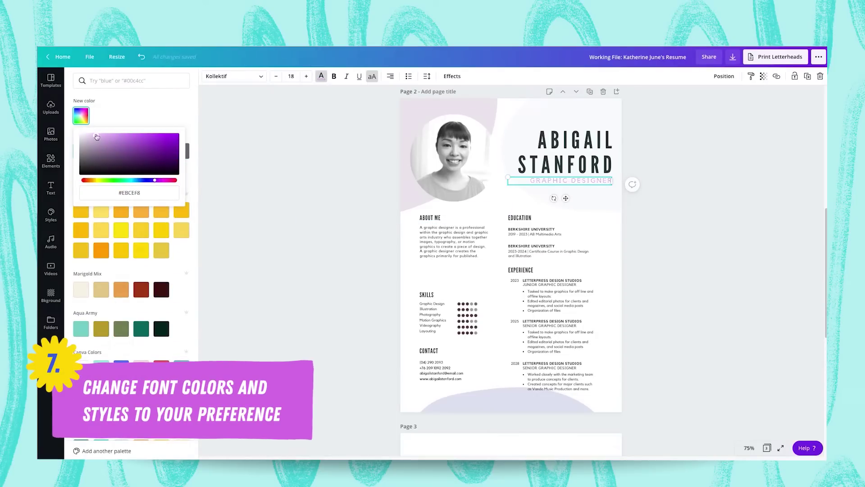
left_click(321, 77)
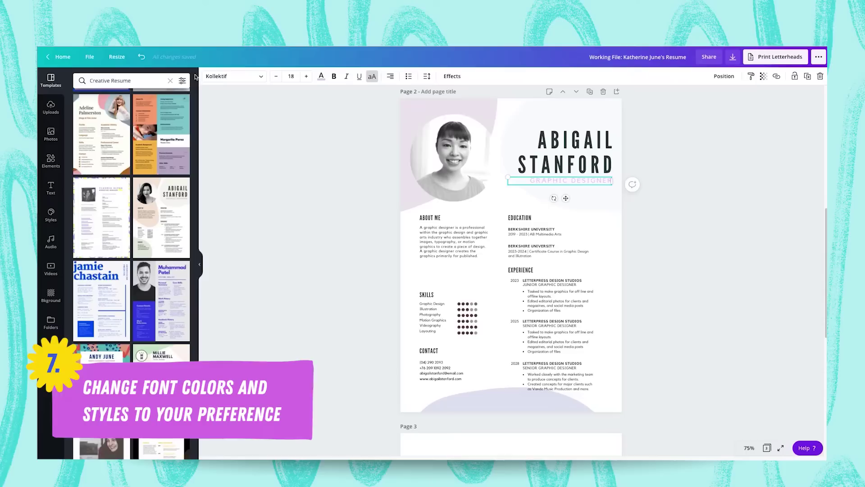
Set the subtitle's text colour to #D4BCDF and deselect it.
left_click(321, 77)
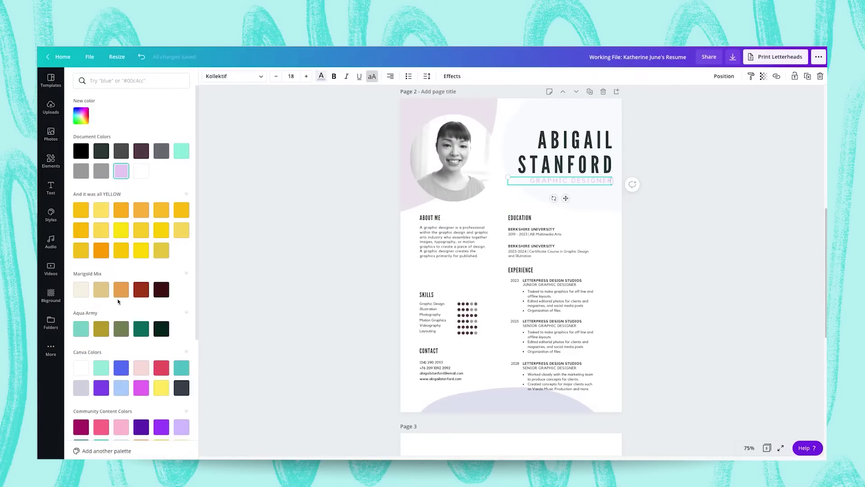
scroll(101, 329, "down", 3)
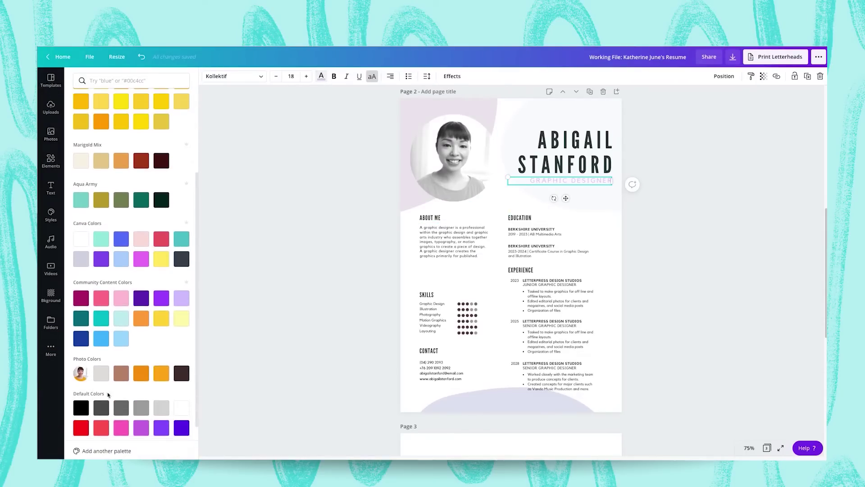
scroll(75, 373, "down", 1)
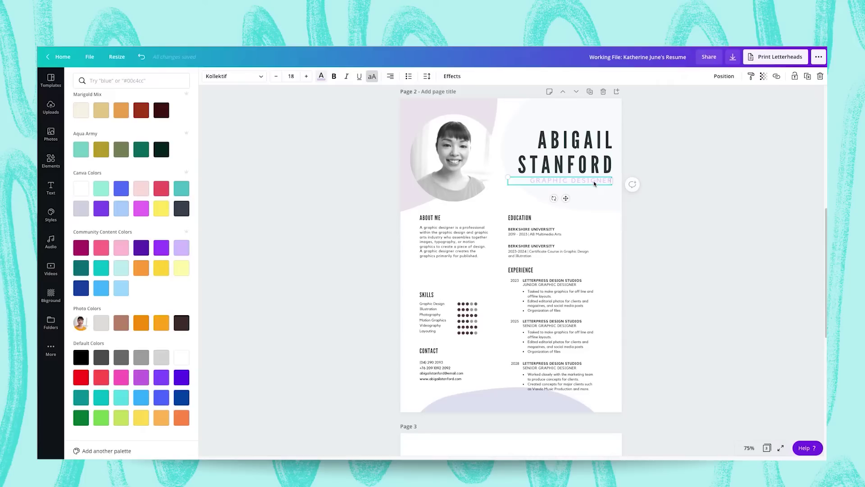
left_click(322, 78)
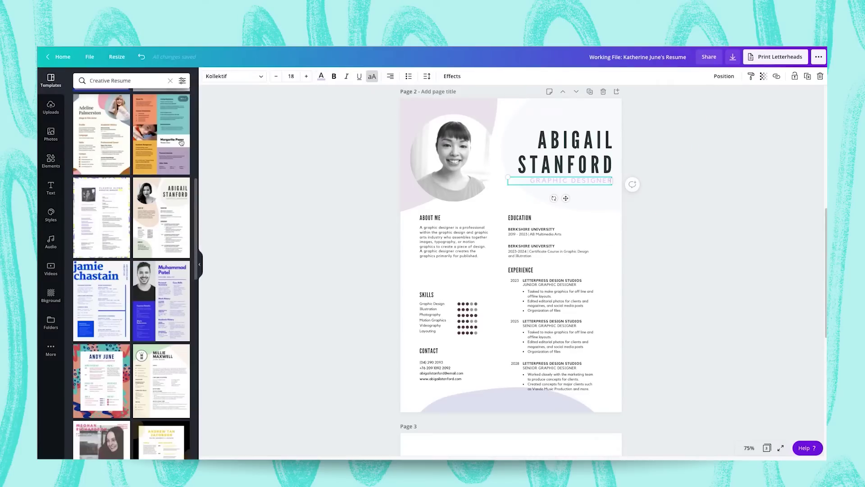
left_click(321, 78)
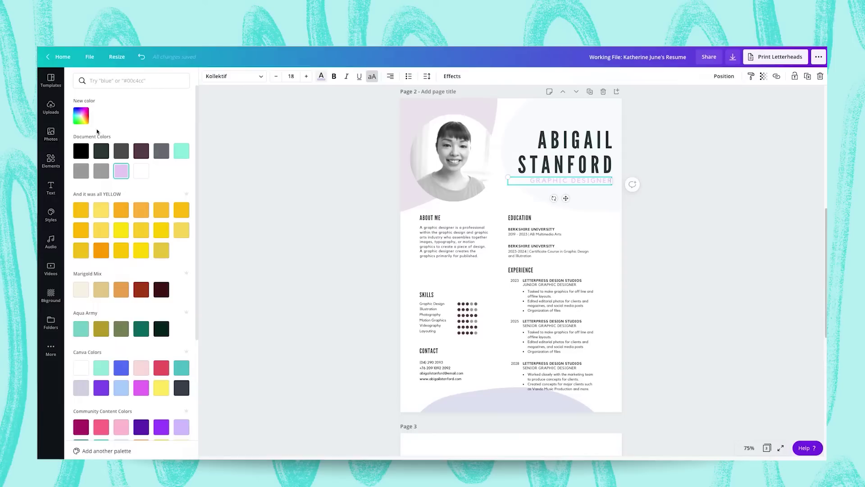
left_click(87, 120)
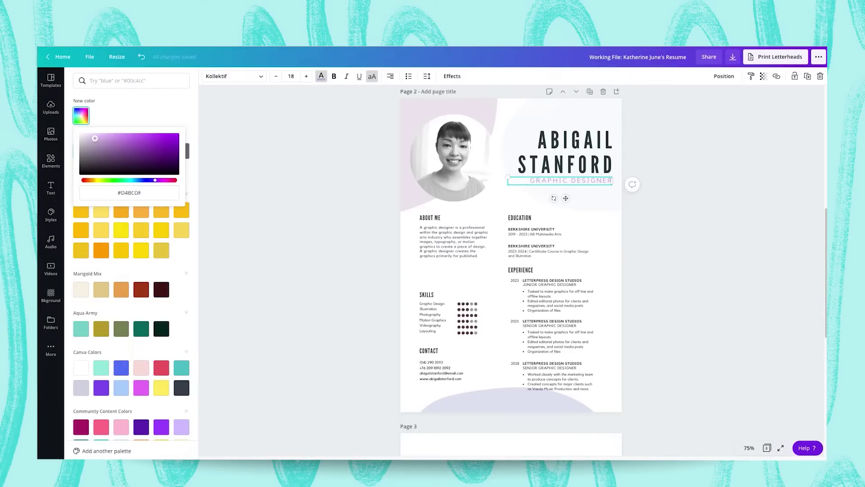
left_click(310, 177)
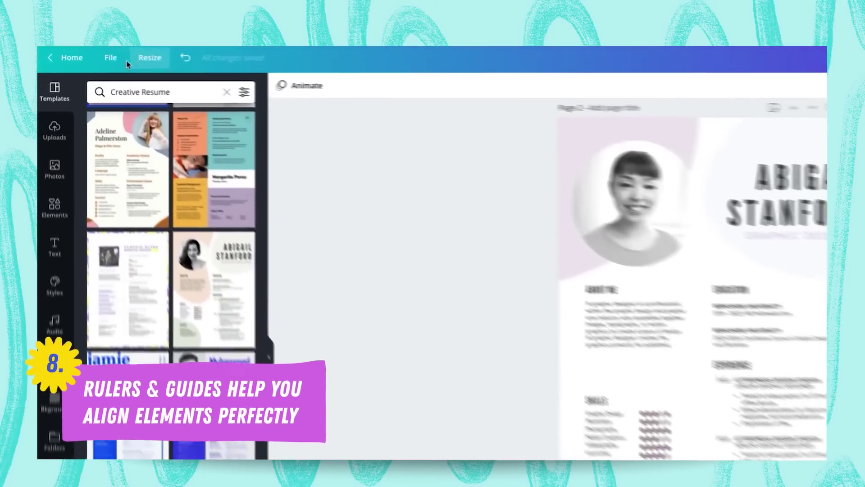
Show rulers and guides and place a vertical guide at 10.5.
left_click(112, 57)
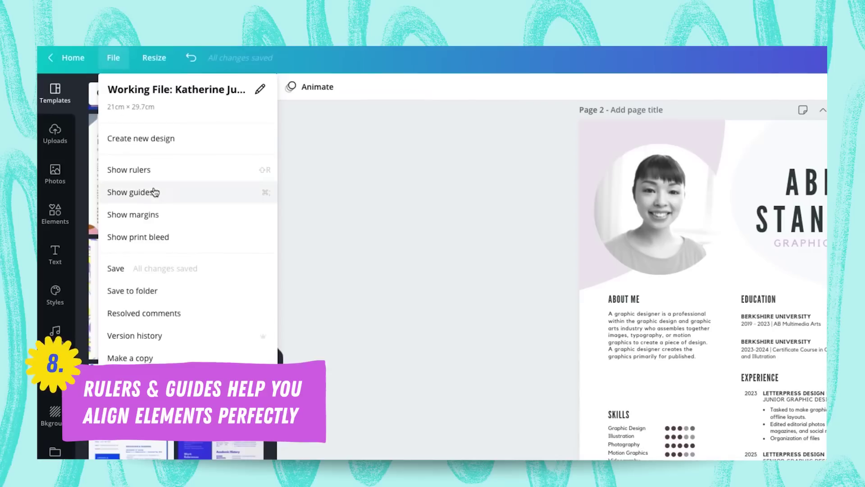
left_click(145, 170)
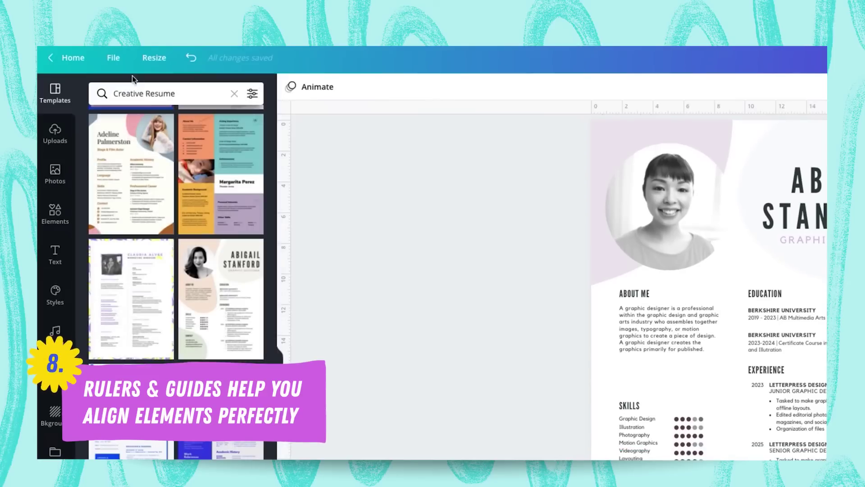
left_click(113, 58)
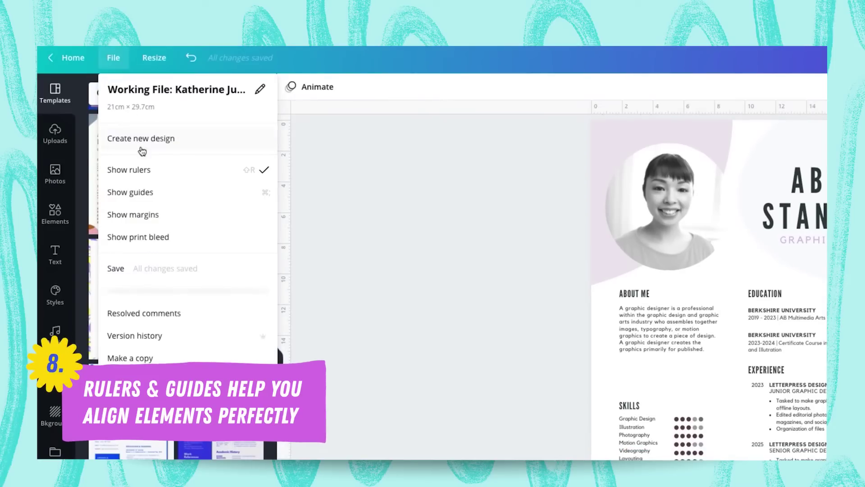
left_click(149, 193)
left_click_drag(203, 205, 517, 204)
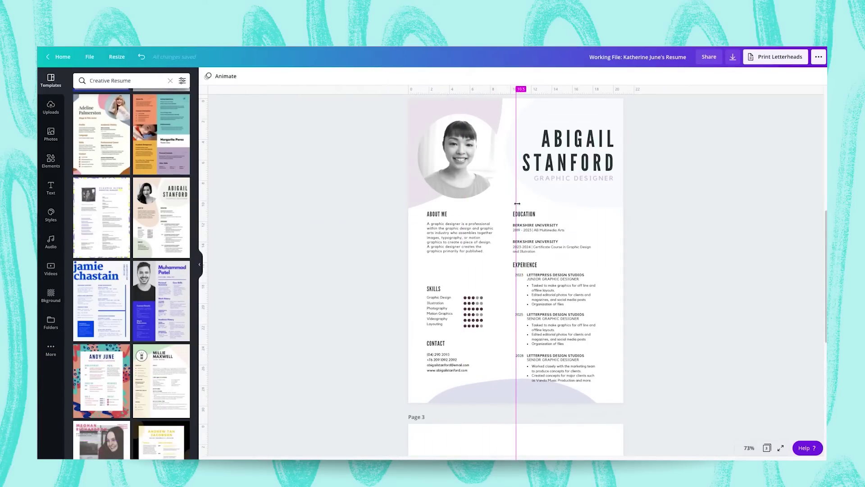
left_click_drag(617, 386, 542, 210)
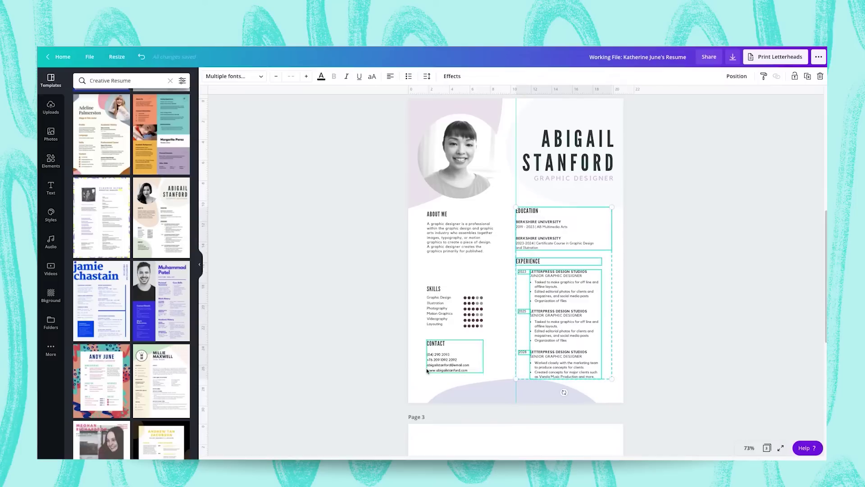
Align Education and Experience to the guide and move Skills and Contact up under About Me.
left_click_drag(422, 383, 496, 208)
left_click_drag(448, 226, 448, 221)
left_click(412, 254)
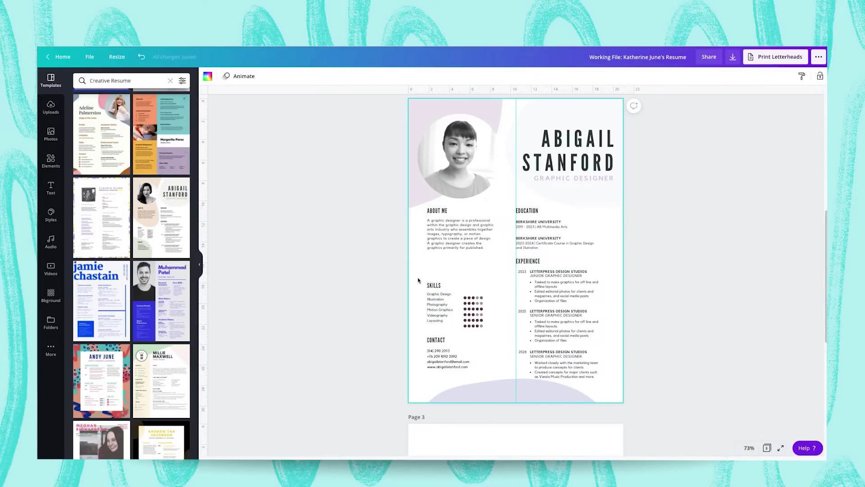
left_click_drag(432, 301, 433, 277)
left_click(422, 334)
left_click_drag(447, 358, 446, 333)
left_click(428, 356)
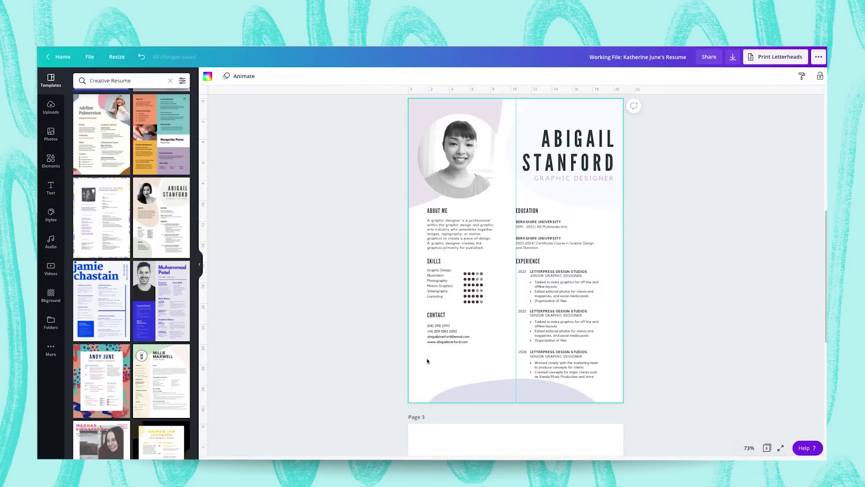
left_click(437, 317)
left_click(431, 374)
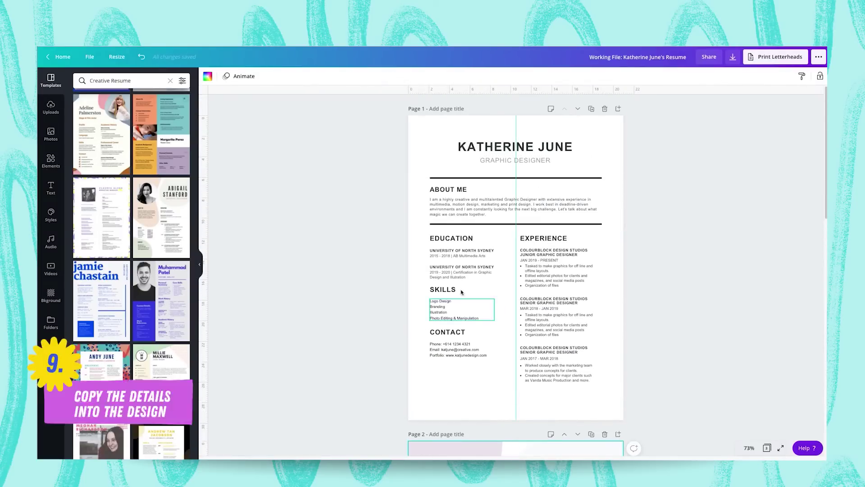
Paste page 1's 'highly creative and multitalented Graphic Designer' bio over the template's About Me text.
double_click(471, 208)
key("ctrl+c")
scroll(470, 208, "down", 10)
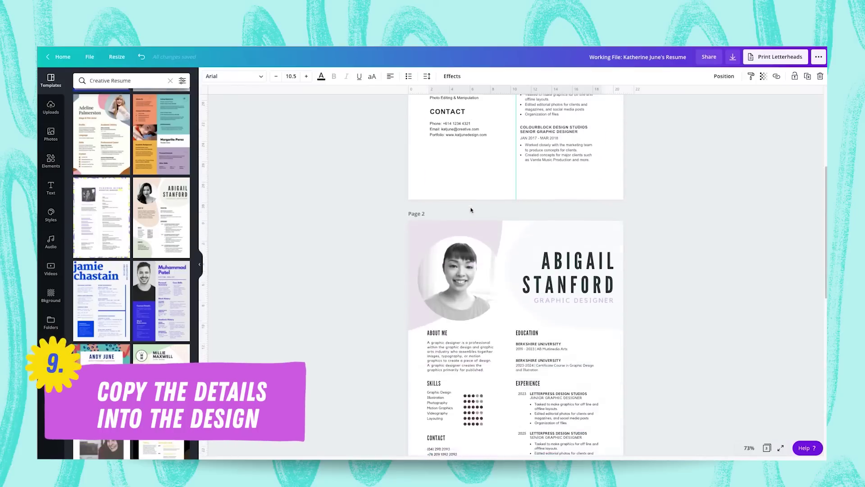
left_click(477, 201)
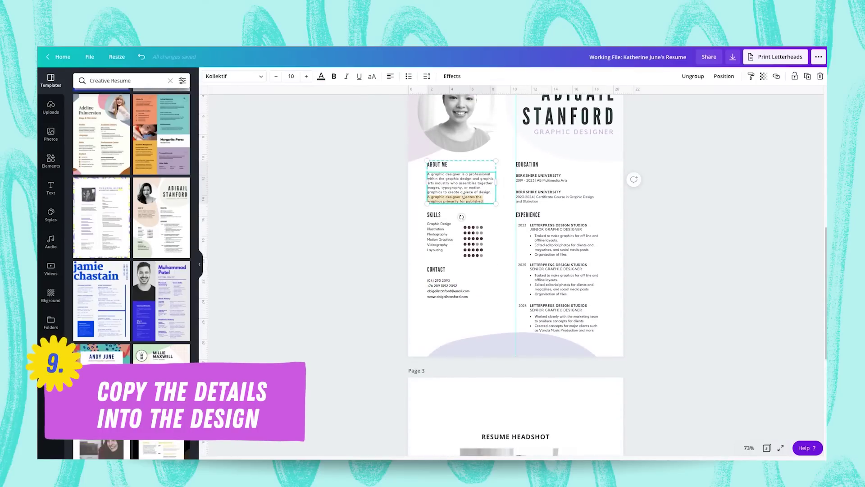
left_click_drag(484, 202, 428, 176)
key("ctrl+v")
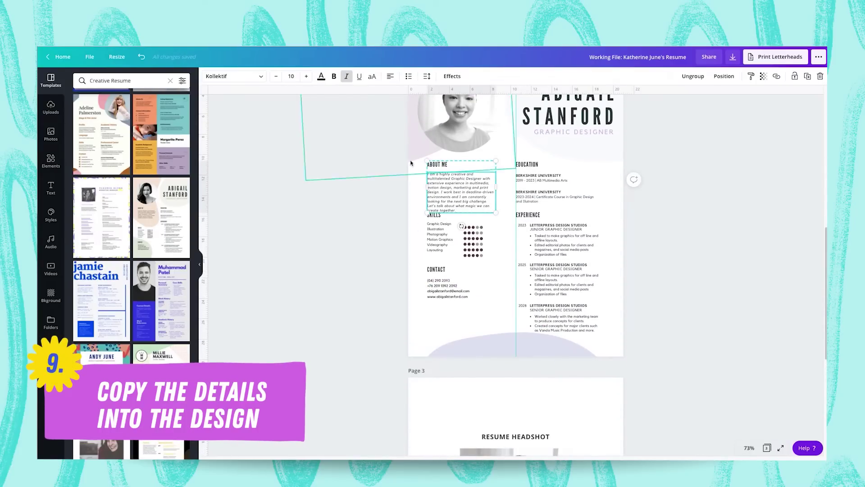
left_click_drag(397, 311, 440, 243)
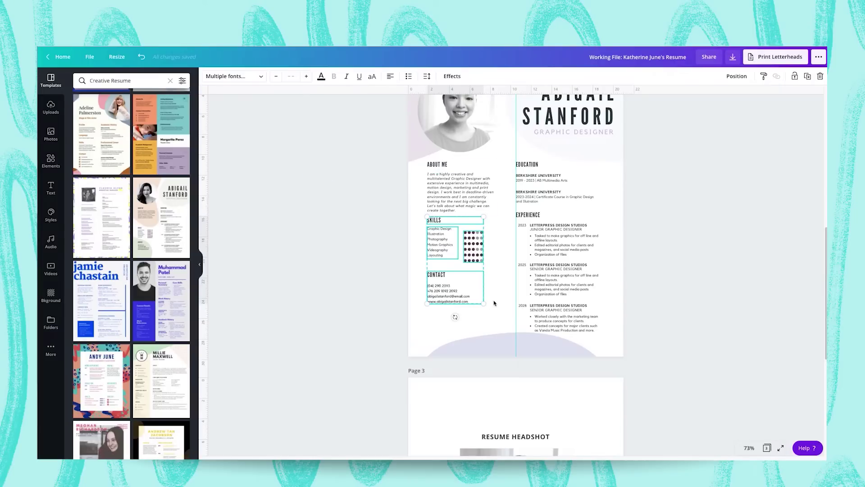
Nudge the Skills and Contact blocks slightly down the page.
left_click(420, 326)
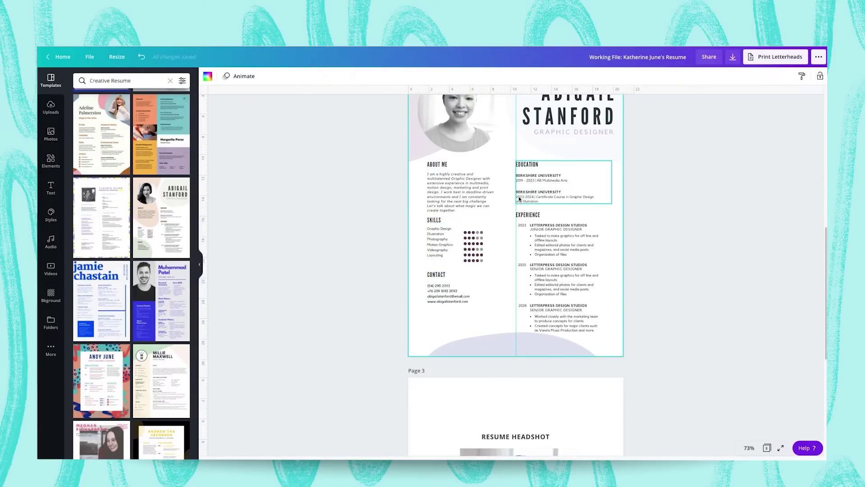
left_click(428, 298)
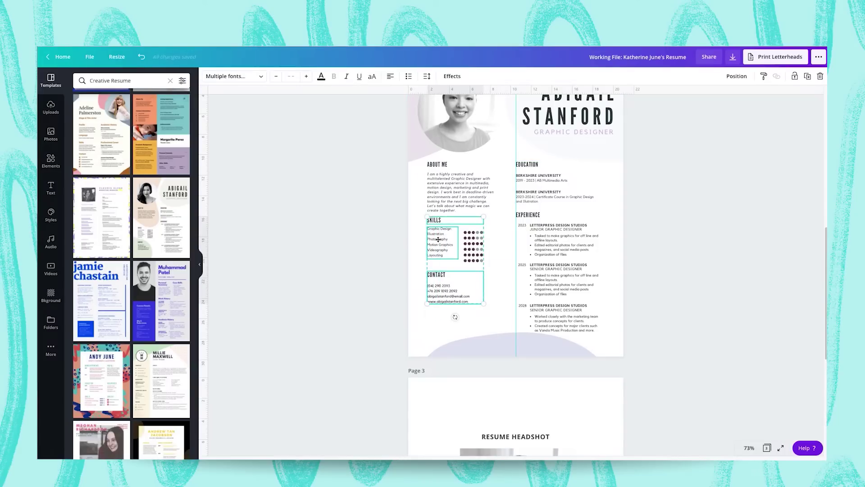
left_click_drag(439, 238, 438, 242)
key("ctrl+z")
key("Escape")
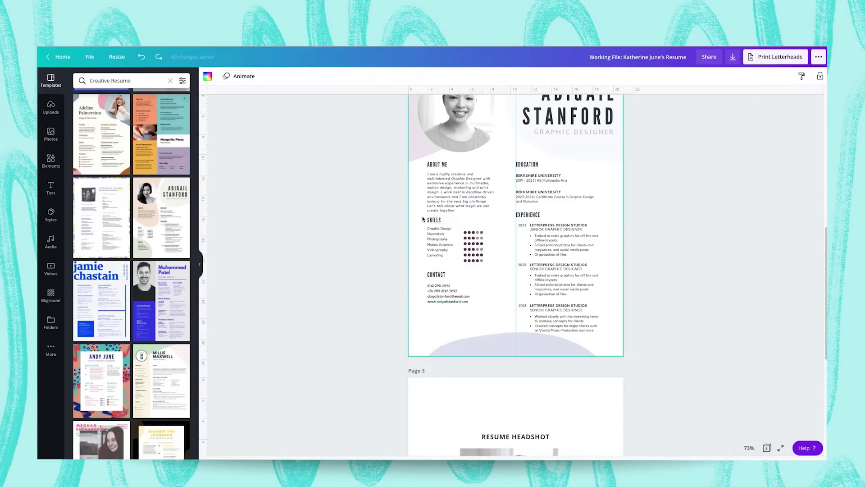
left_click(469, 297)
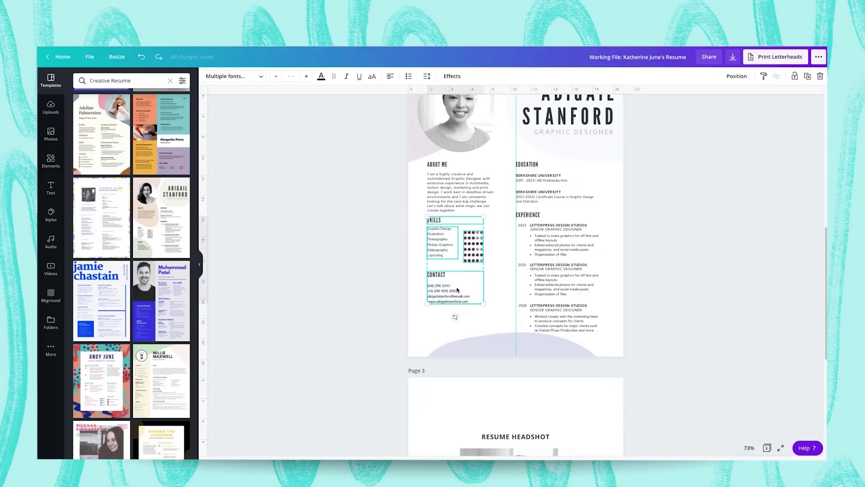
left_click_drag(458, 290, 458, 293)
left_click(424, 319)
Paste page 1's skills over the six template skill lines in the template's font.
scroll(423, 319, "up", 4)
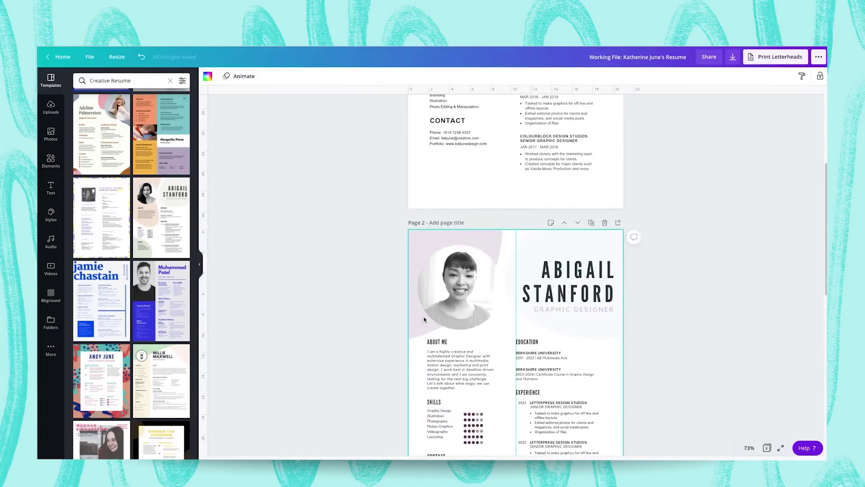
scroll(423, 319, "up", 5)
left_click(444, 307)
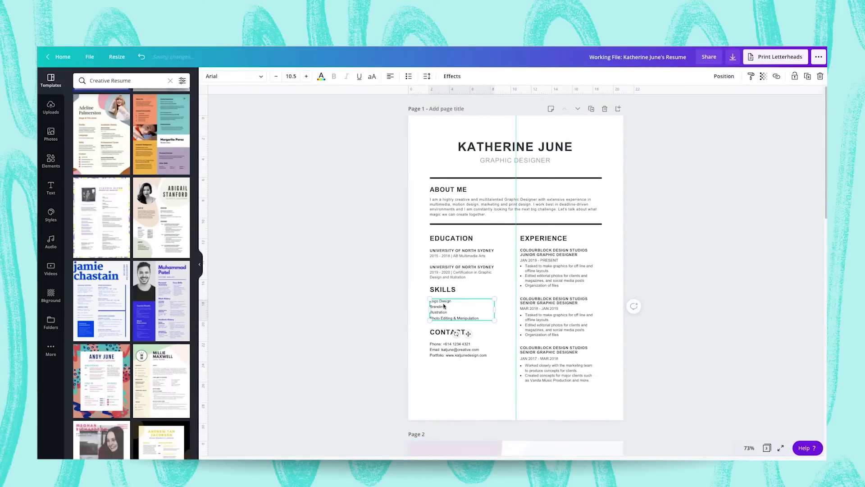
scroll(444, 307, "down", 10)
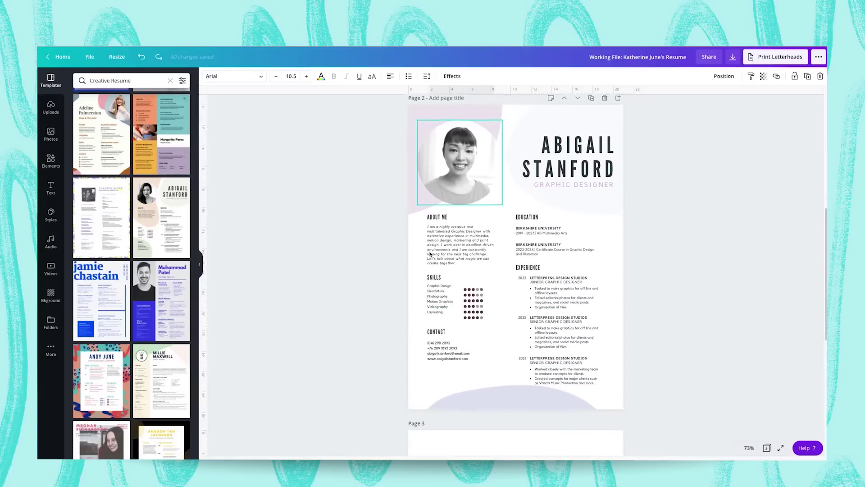
left_click(430, 255)
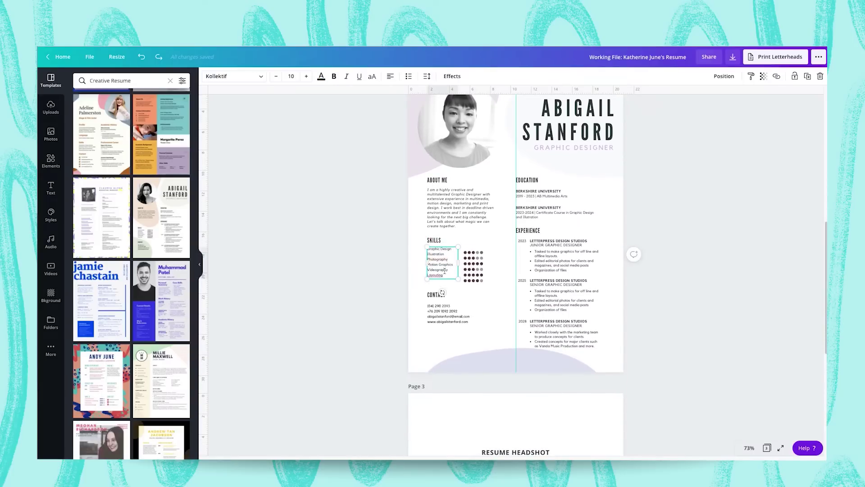
left_click_drag(446, 274, 429, 250)
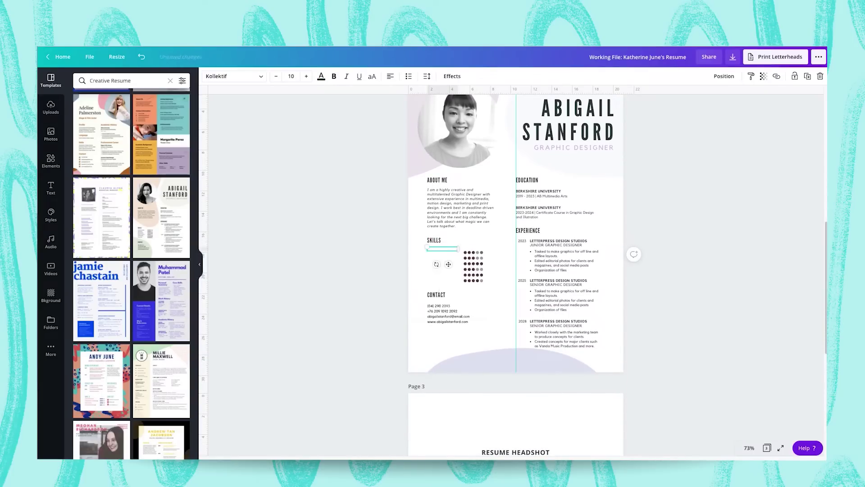
type("Logo Design Branding Illustration Photo Editing & Manipulation")
key("Escape")
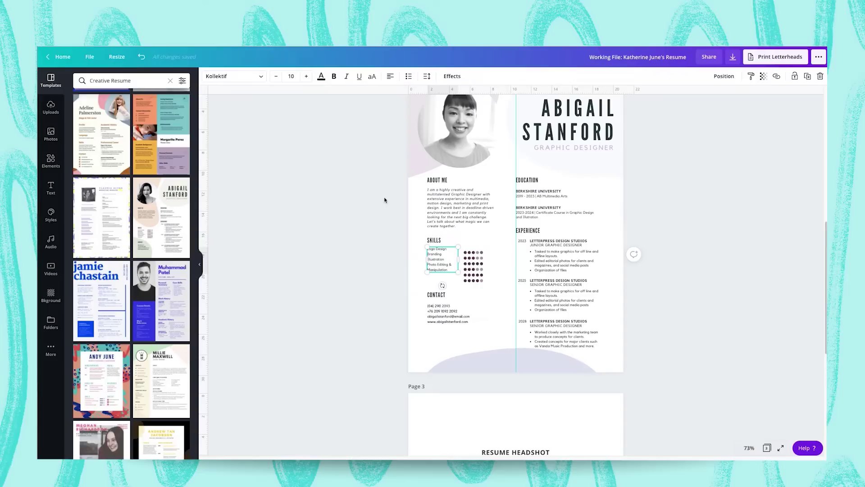
Shorten the last skill line so it reads Photo Manipulation.
left_click(435, 265)
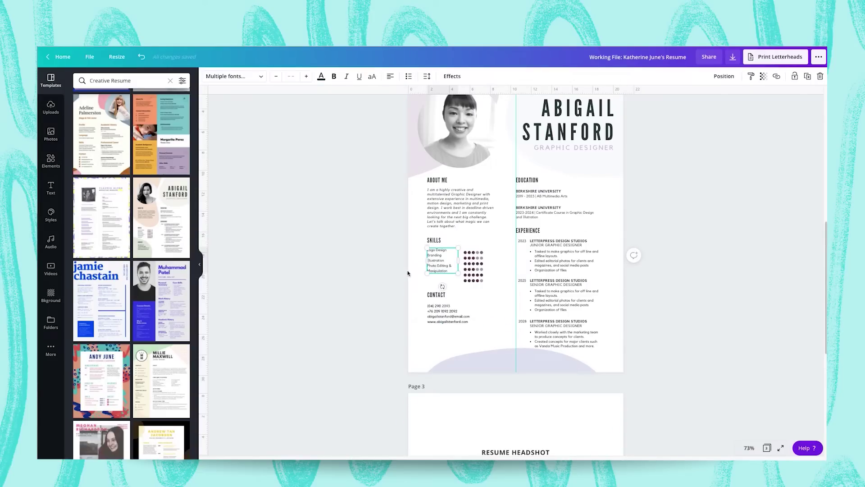
left_click(385, 280)
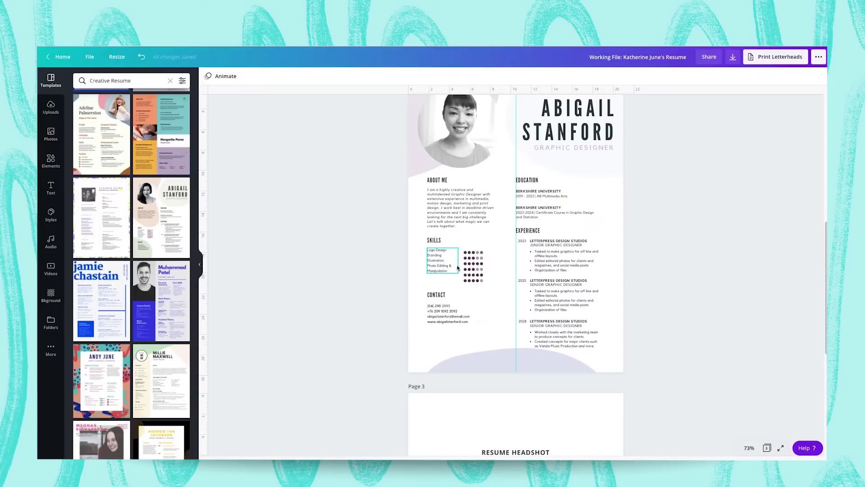
left_click(457, 265)
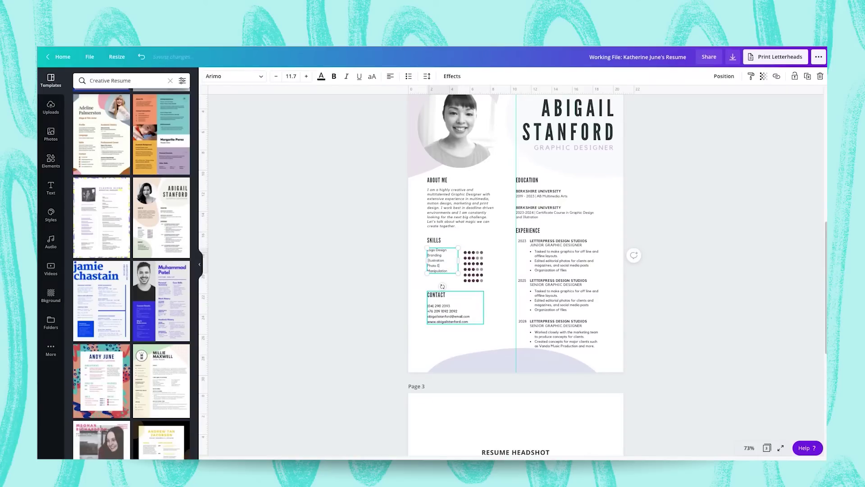
key("Delete")
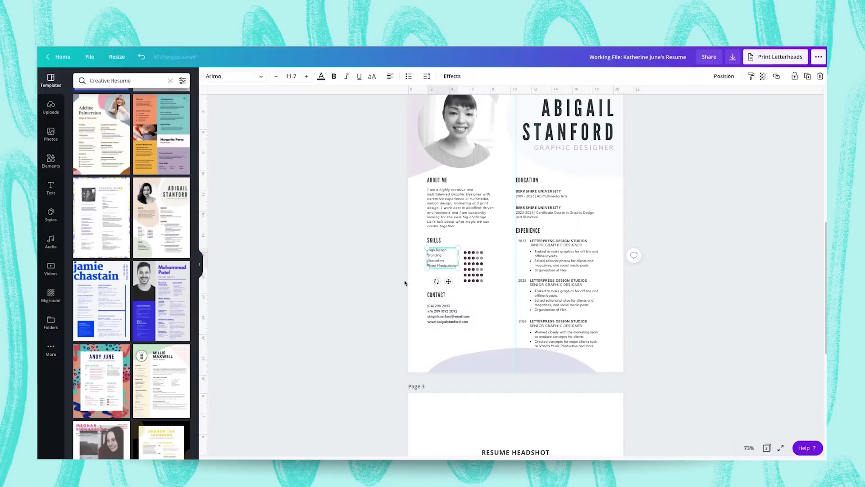
left_click(404, 280)
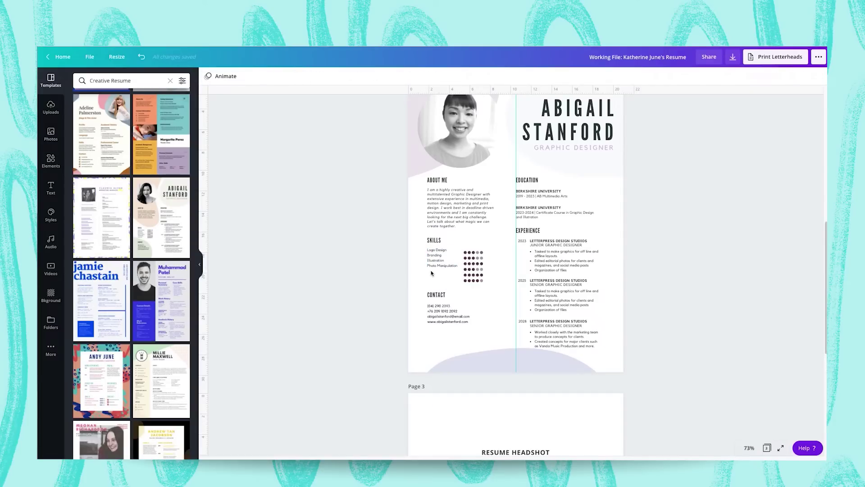
Ungroup the skill-rating dots graphic into separate dots.
left_click(473, 264)
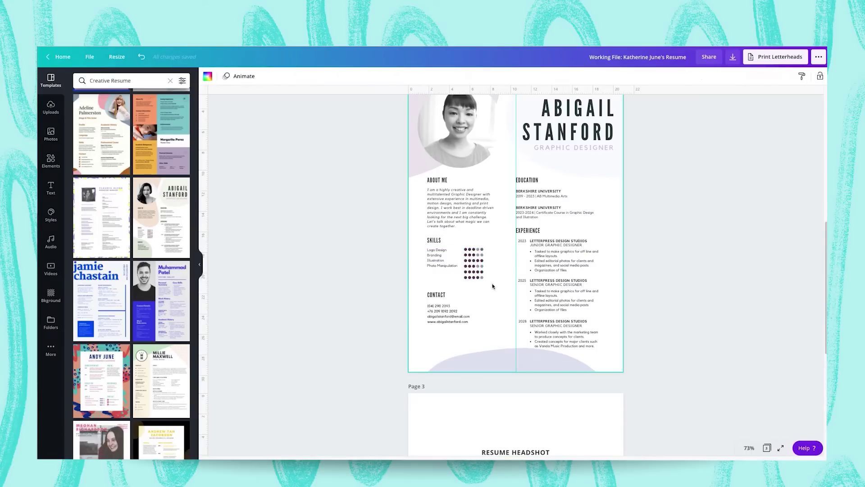
left_click(483, 276)
left_click(693, 76)
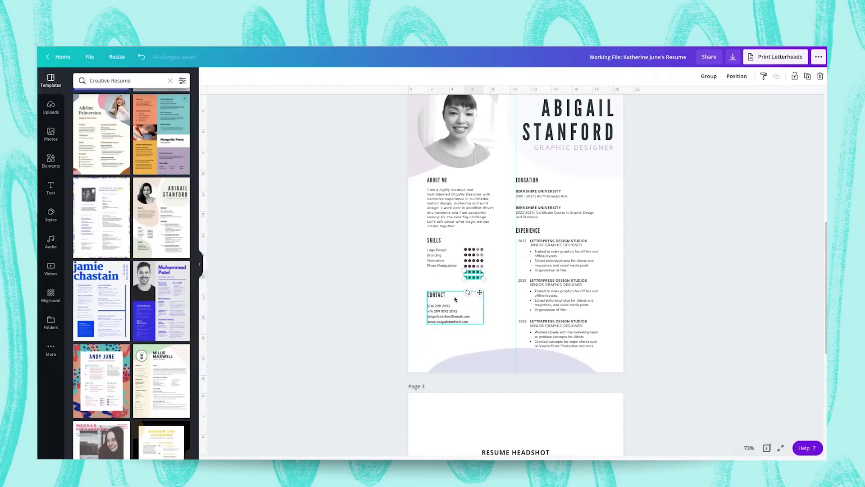
key("Escape")
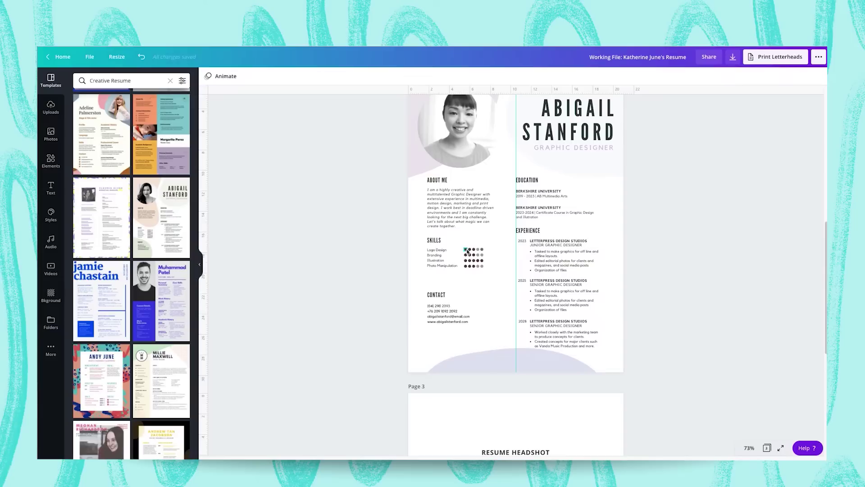
Recolour every dark skill dot light purple using Change all.
left_click(466, 251)
left_click(207, 77)
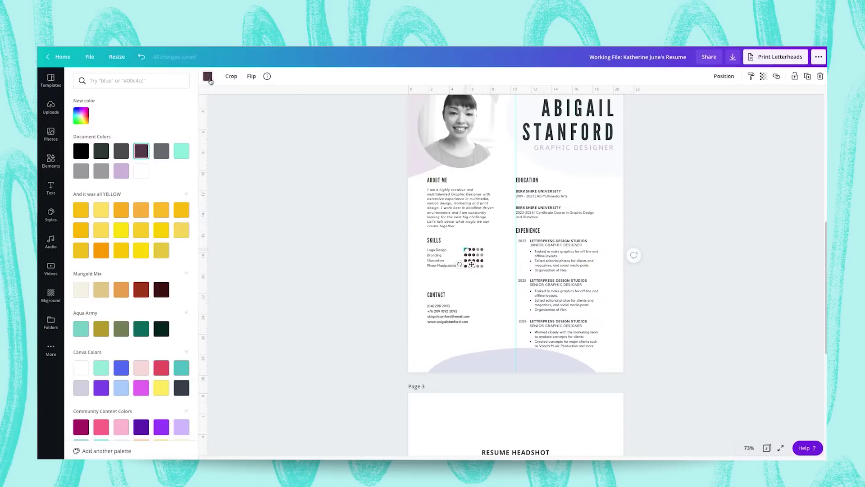
left_click(121, 171)
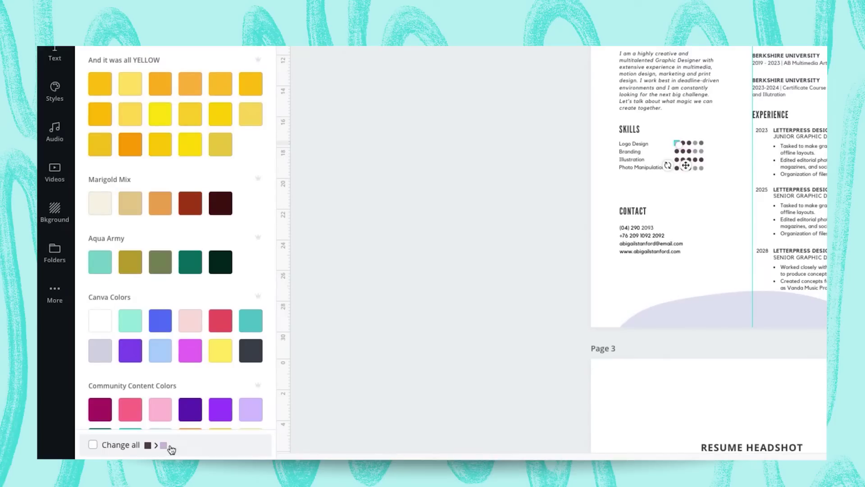
left_click(94, 445)
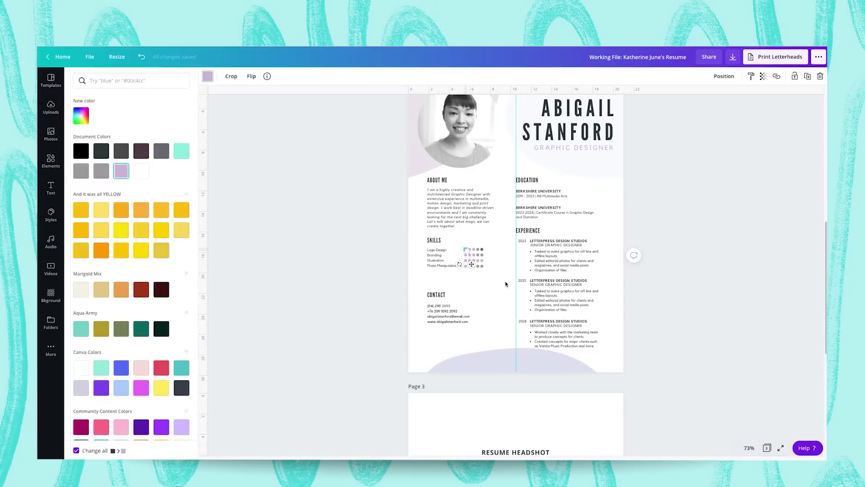
left_click(716, 272)
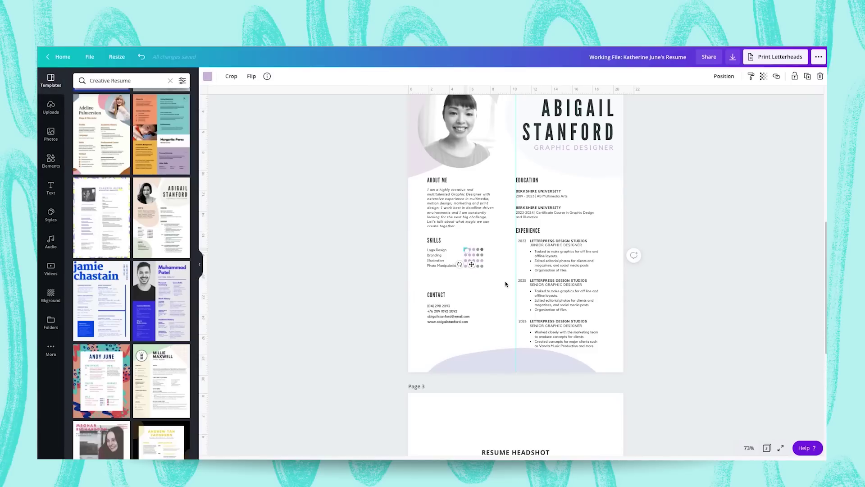
Ungroup page 2's Education block and select page 1's University of North Sydney entries.
scroll(715, 273, "up", 1)
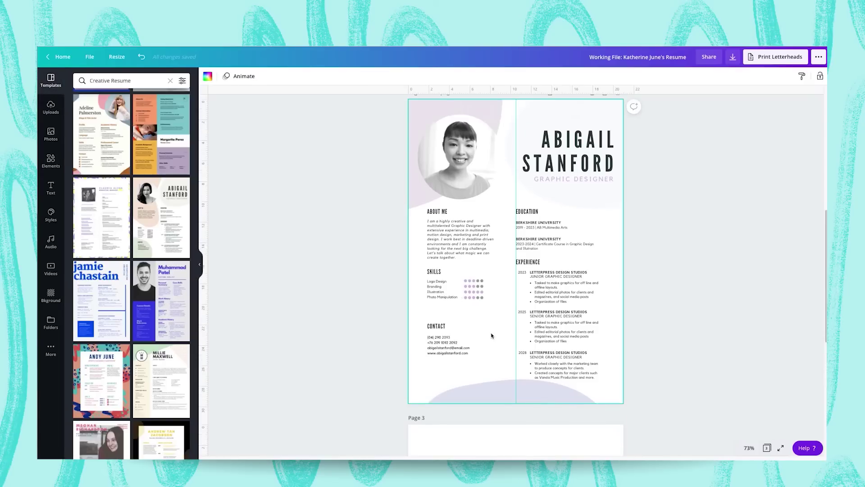
left_click(538, 216)
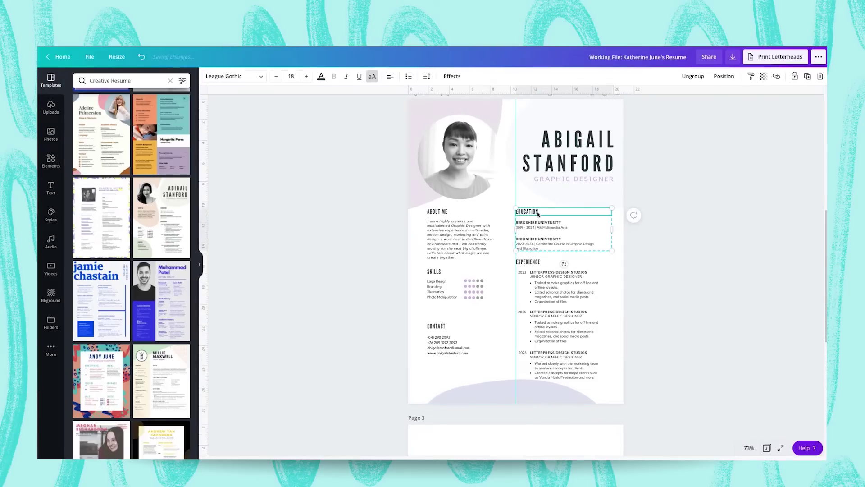
left_click(694, 77)
left_click(582, 234)
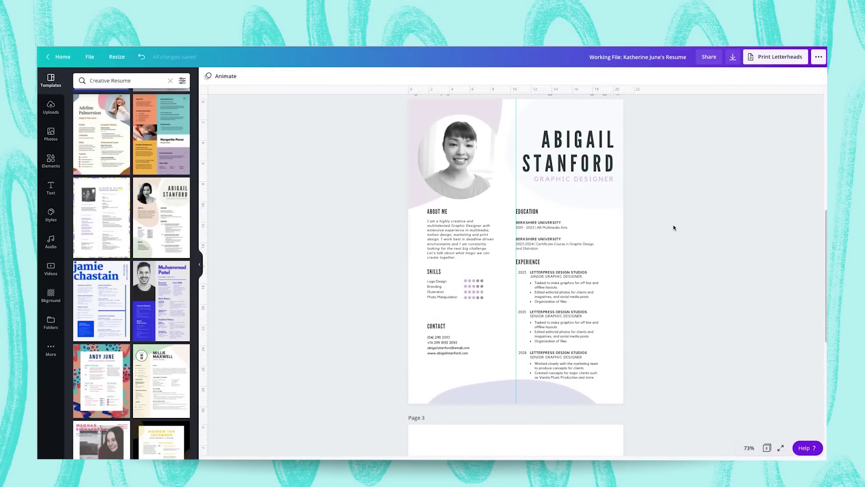
scroll(675, 227, "up", 7)
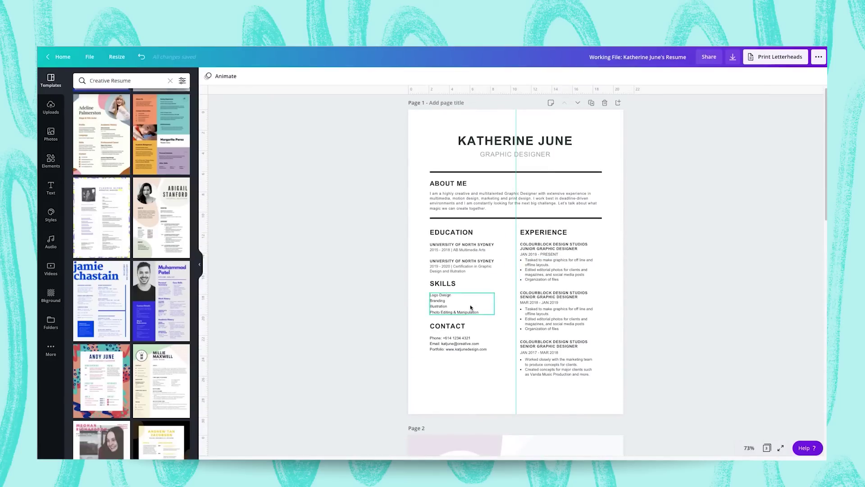
left_click_drag(417, 272, 448, 248)
scroll(448, 247, "down", 7)
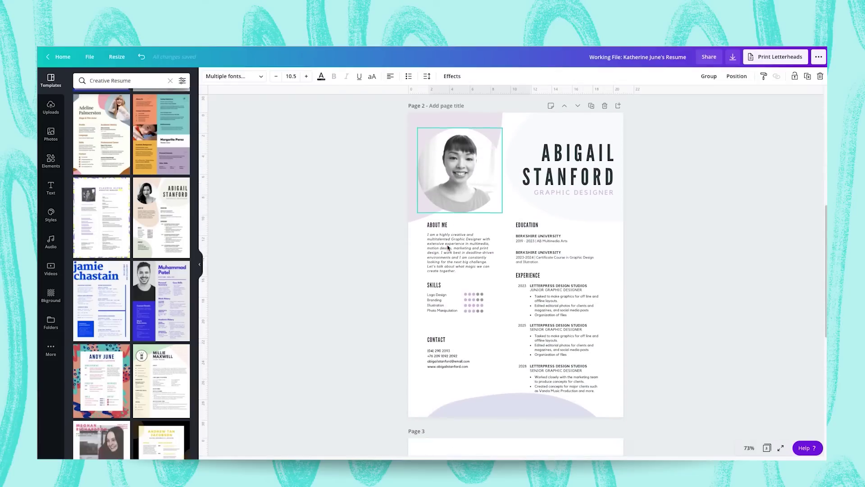
Replace the Berkshire University entries with the pasted University of North Sydney entries.
left_click(555, 238)
key("Delete")
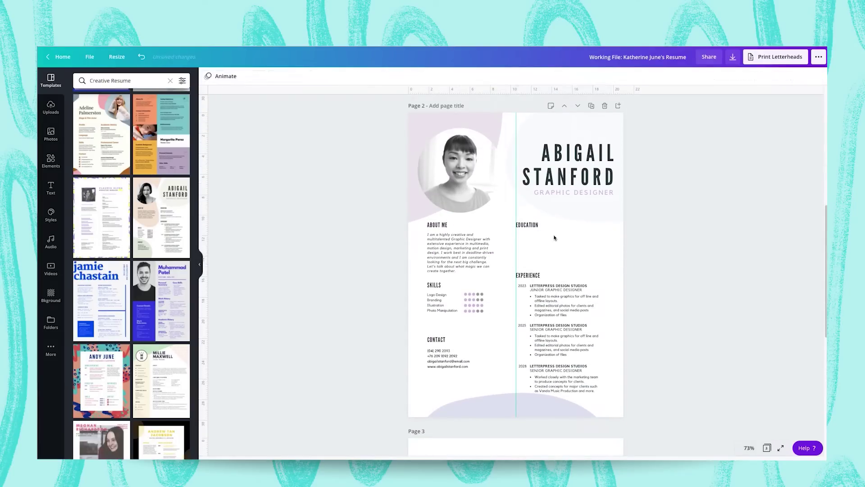
key("ctrl+v")
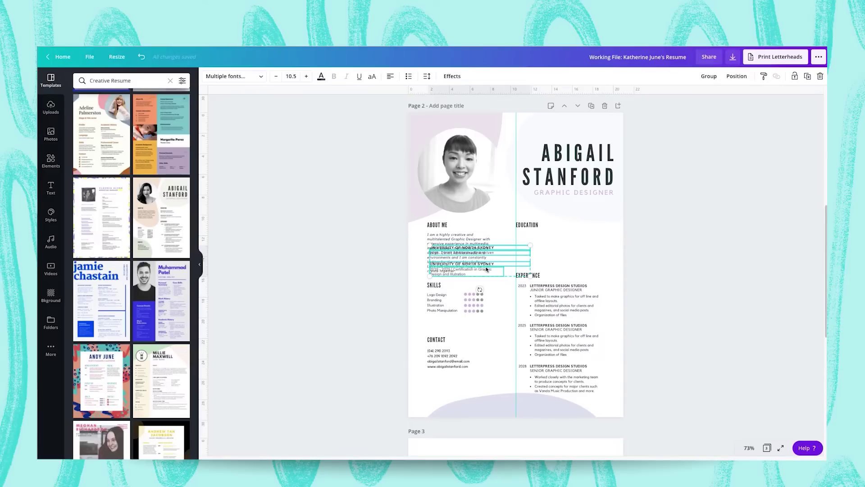
left_click_drag(486, 269, 572, 256)
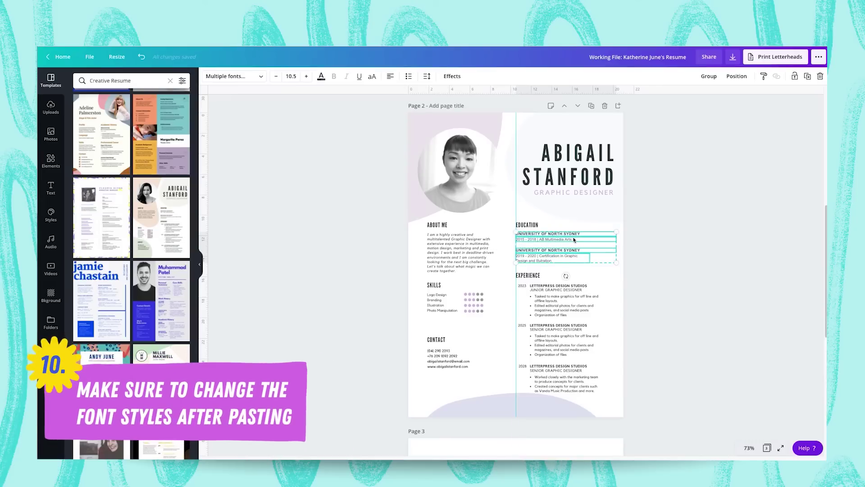
Set the pasted education text to size 10 in the Kollektif font.
left_click(296, 76)
type("10")
key("Return")
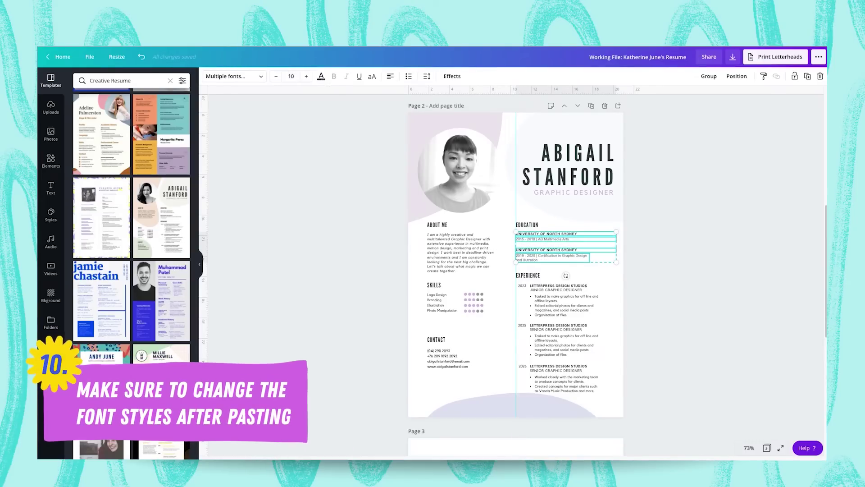
left_click(233, 76)
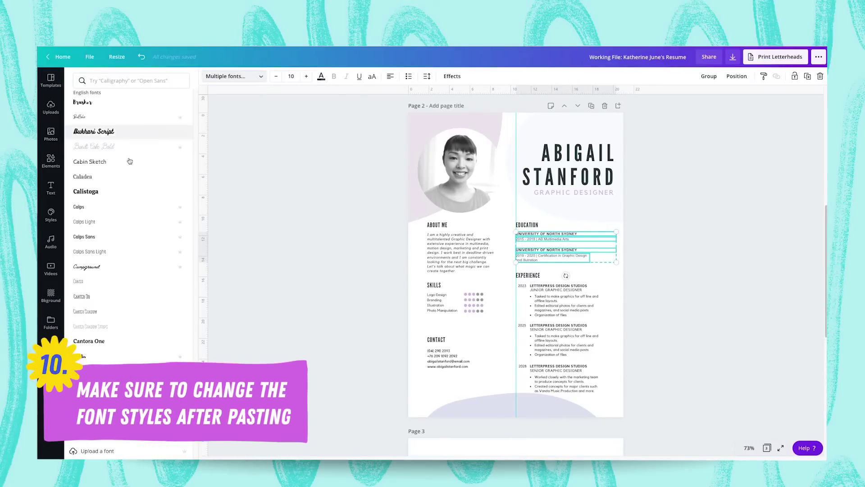
scroll(129, 161, "up", 15)
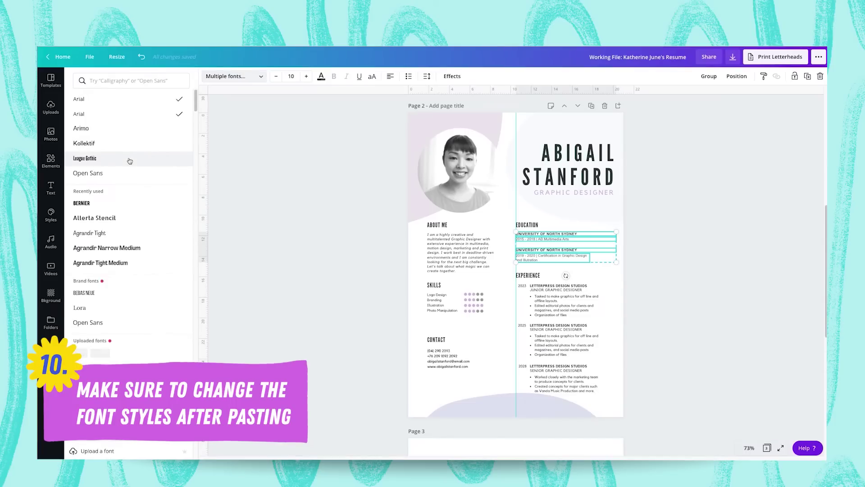
left_click(90, 144)
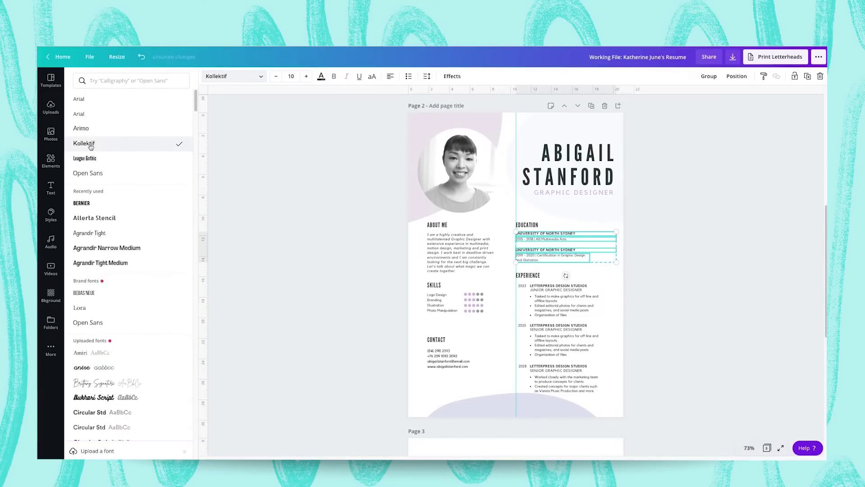
key("Escape")
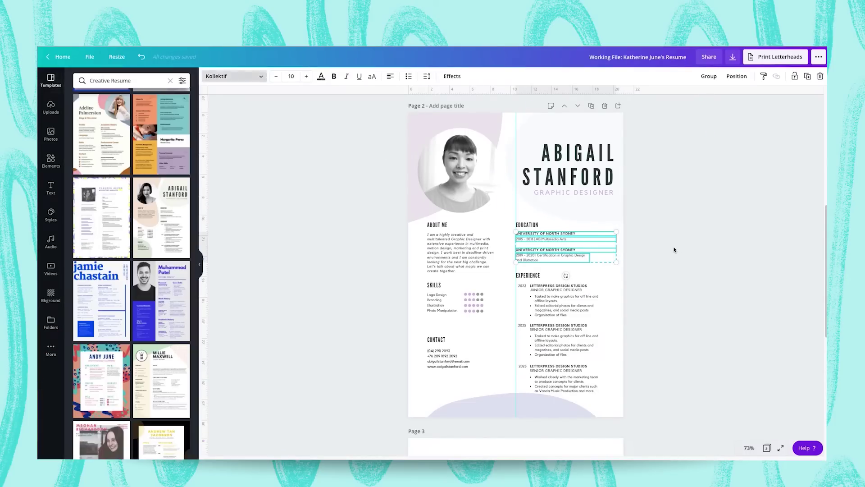
left_click(674, 250)
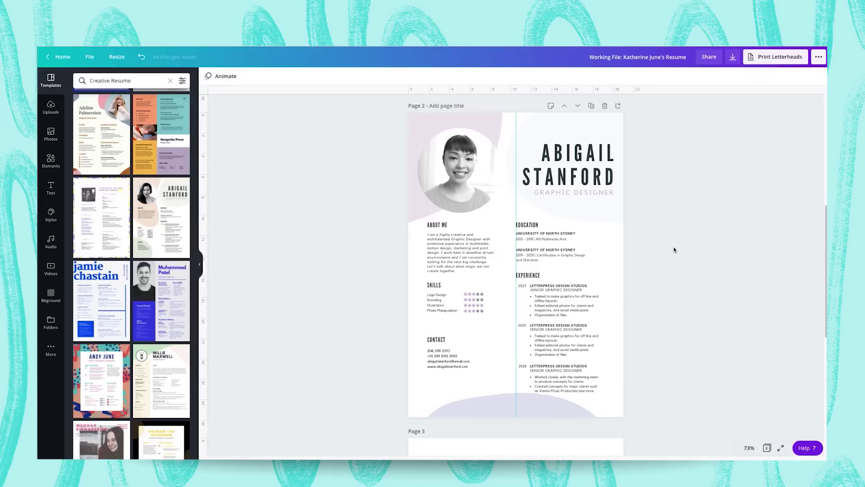
Select page 1's three contact lines: phone, email and portfolio.
scroll(445, 358, "up", 5)
left_click(445, 358)
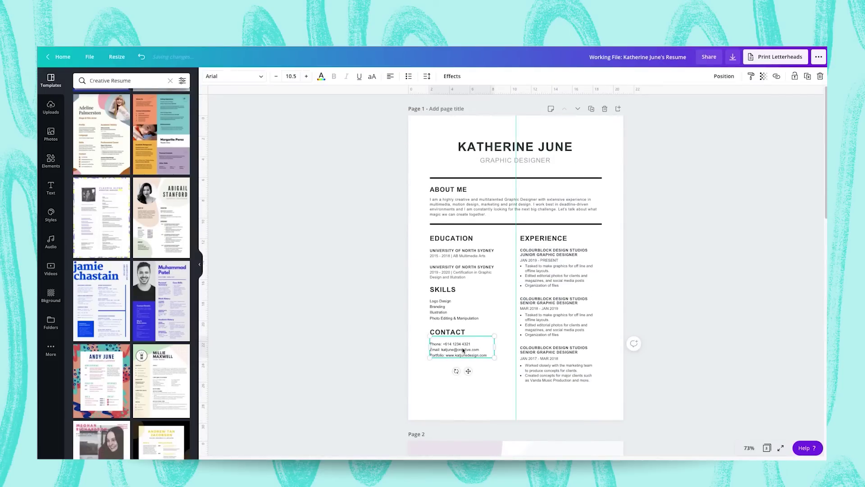
triple_click(484, 353)
left_click_drag(488, 356, 426, 344)
key("ctrl+c")
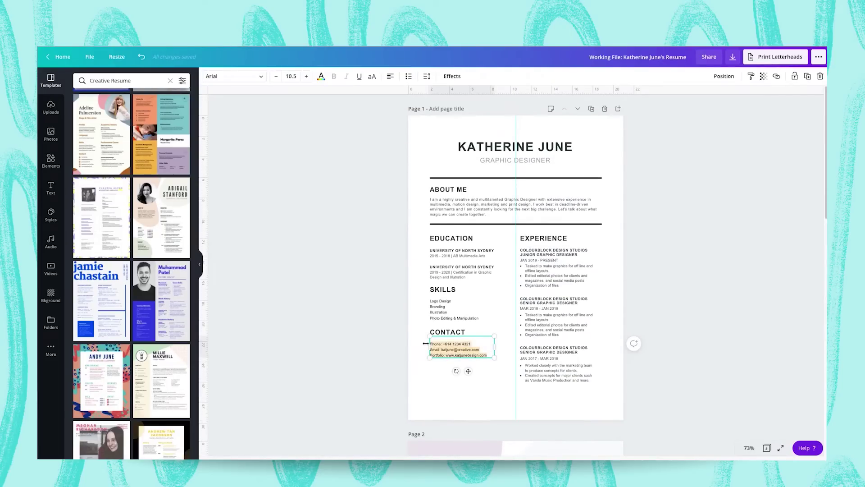
scroll(426, 343, "down", 5)
Swap page 2's old contact lines for the copied phone, email and portfolio lines.
left_click(439, 302)
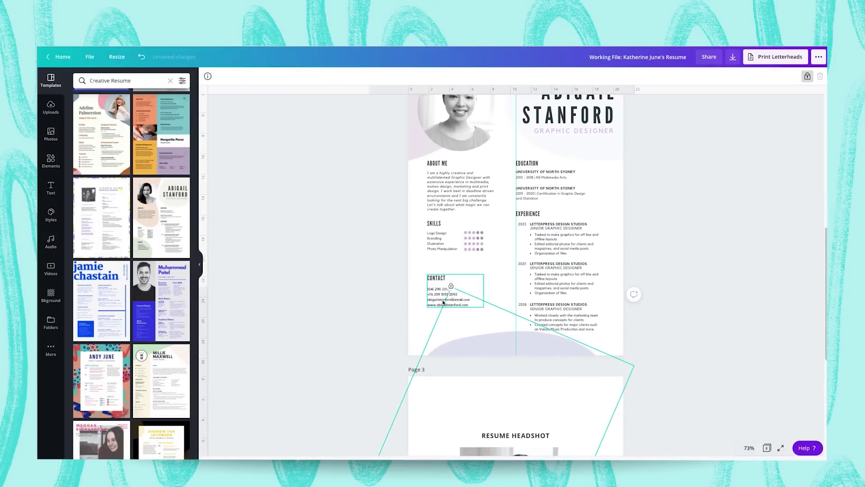
triple_click(438, 299)
left_click_drag(471, 305, 428, 294)
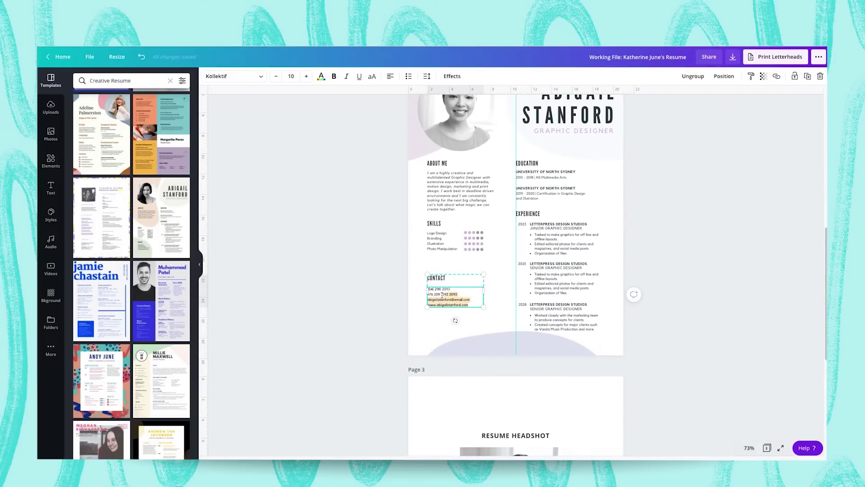
key("BackSpace")
key("BackSpace")
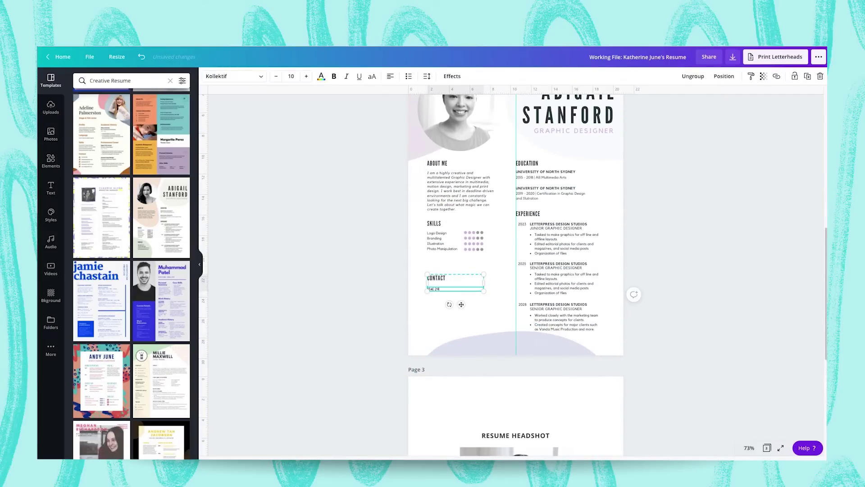
key("ctrl+v")
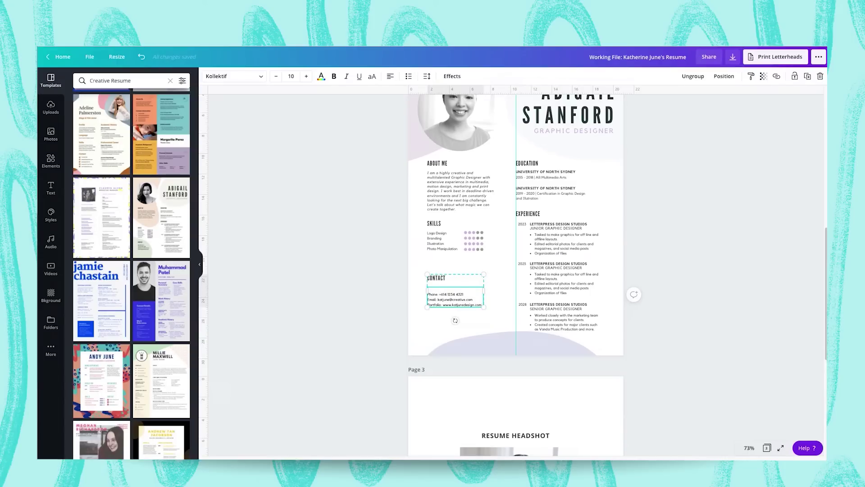
left_click(358, 276)
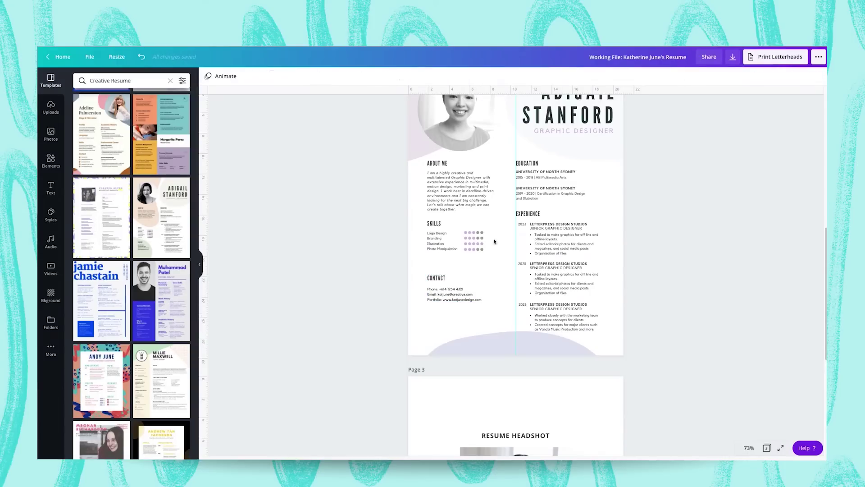
Delete the template's Experience entries on page 2.
scroll(531, 215, "up", 10)
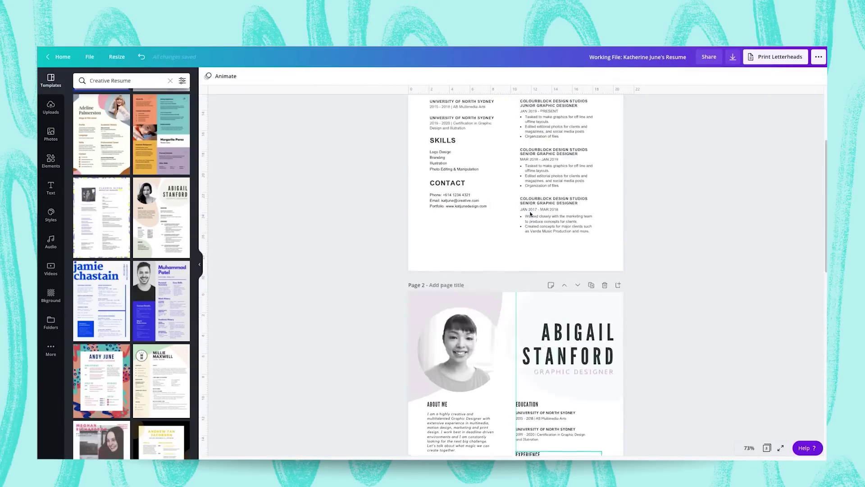
scroll(569, 311, "down", 8)
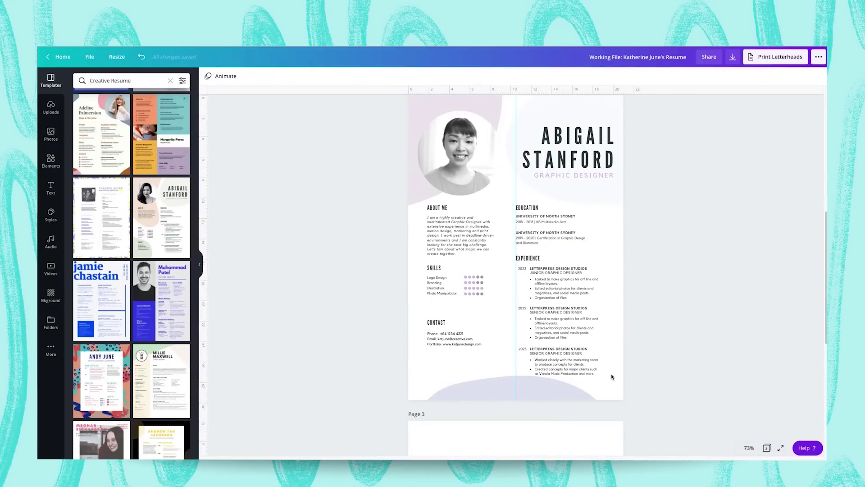
left_click_drag(611, 378, 523, 267)
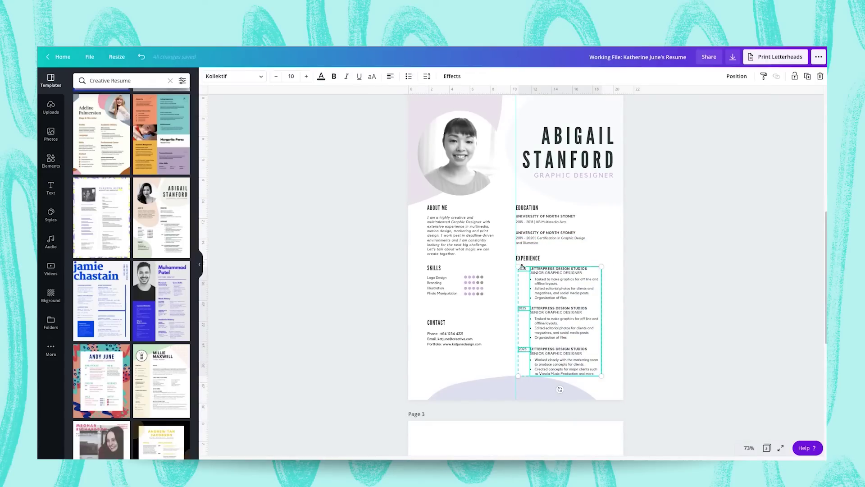
key("Delete")
scroll(527, 255, "up", 6)
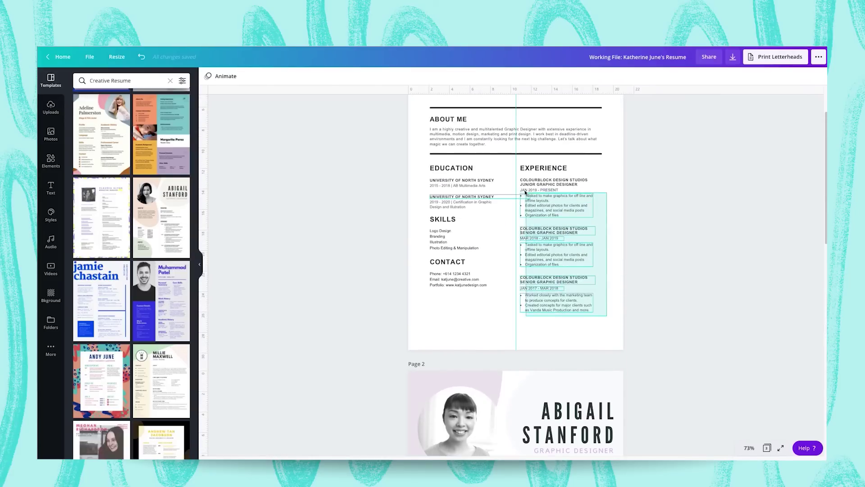
Copy page 1's Experience entries under page 2's EXPERIENCE heading.
left_click_drag(525, 192, 543, 180)
key("ctrl+c")
scroll(563, 203, "down", 8)
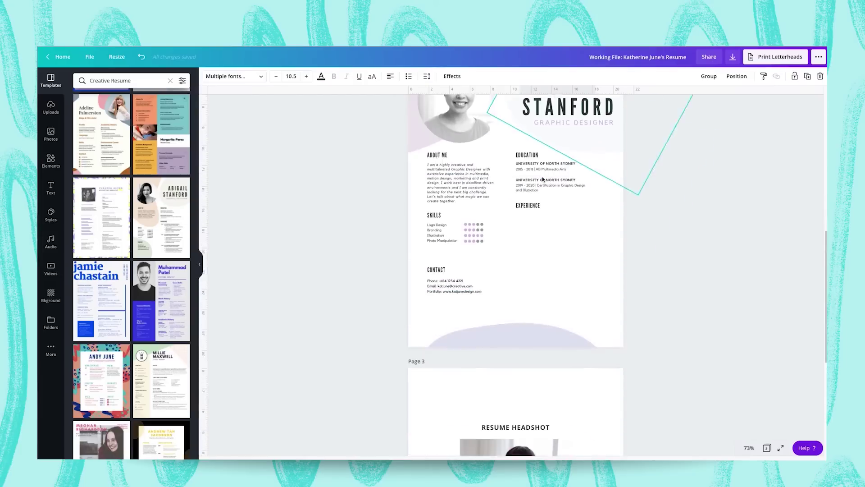
key("ctrl+v")
left_click_drag(556, 200, 551, 235)
Set the pasted Experience text in the Kollektif font.
left_click(292, 76)
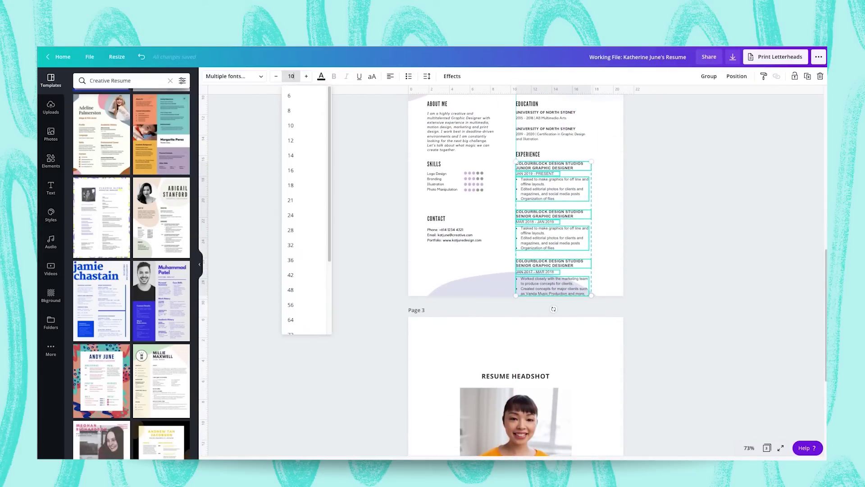
key("Return")
left_click(234, 77)
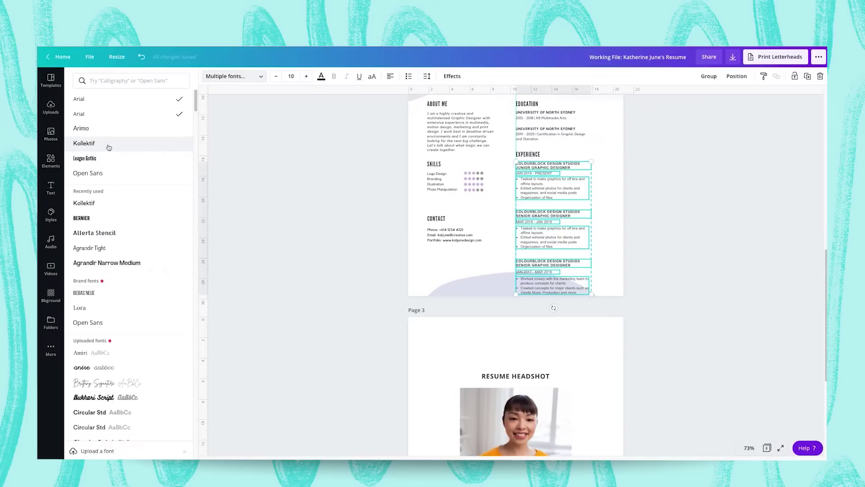
left_click(84, 143)
Widen the three Experience bullet lists so their lines reflow.
scroll(605, 188, "up", 2)
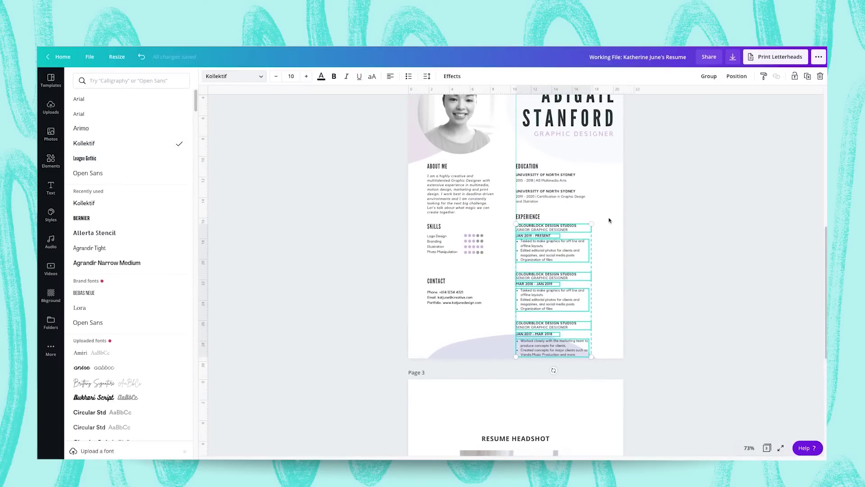
left_click(574, 253)
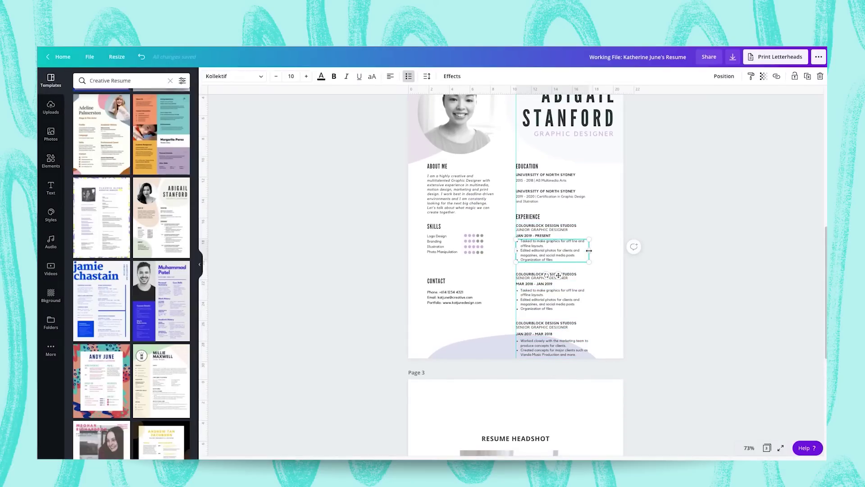
left_click_drag(589, 250, 601, 251)
left_click(582, 298)
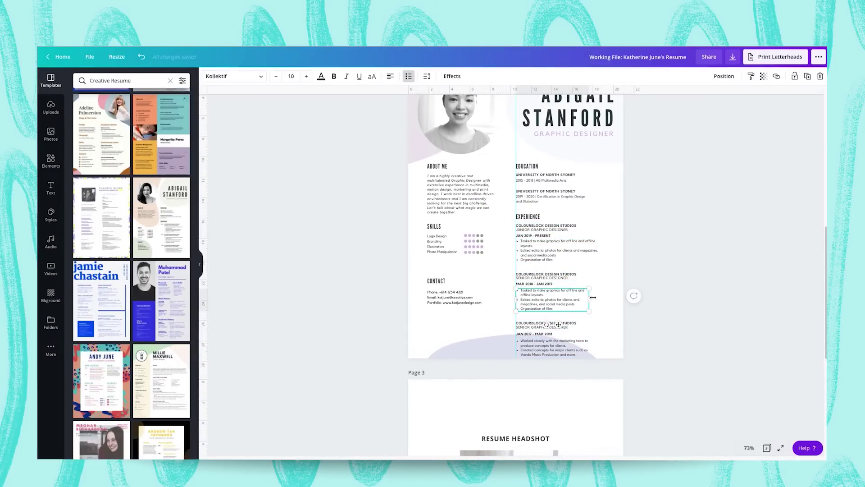
left_click_drag(593, 297, 601, 297)
left_click(579, 348)
left_click_drag(591, 348, 599, 347)
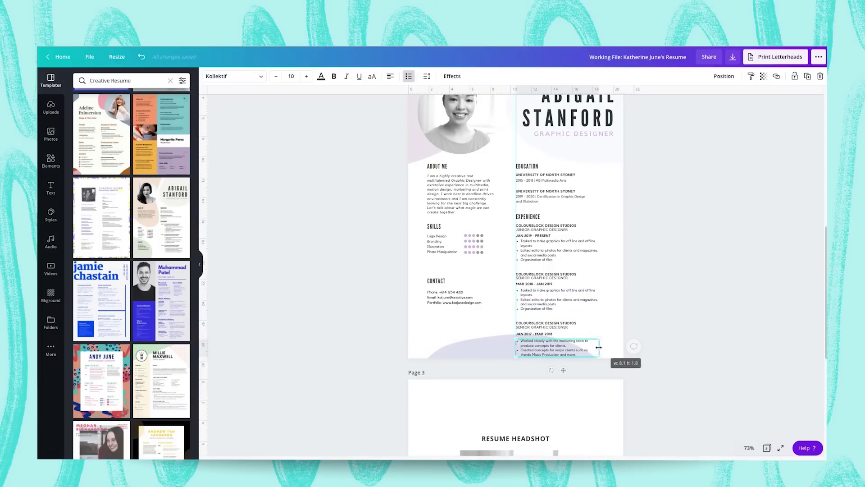
left_click(618, 286)
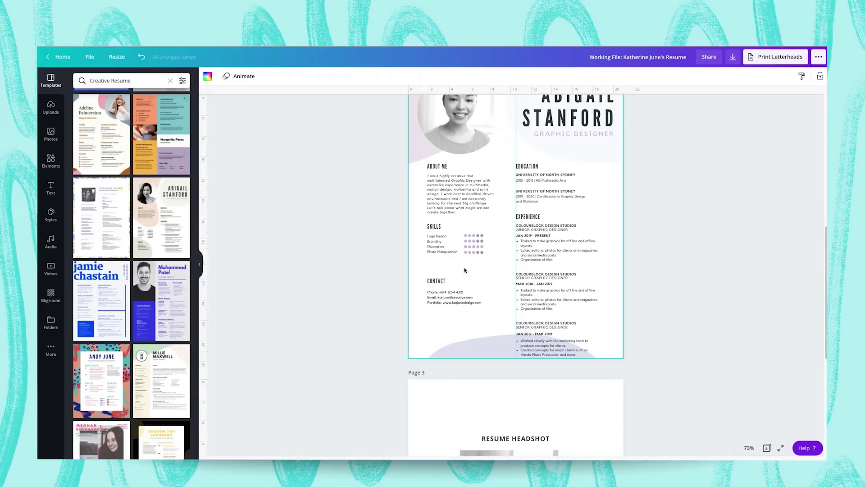
Move the Contact block to page 3 and Education under Skills in the left column.
left_click(444, 295)
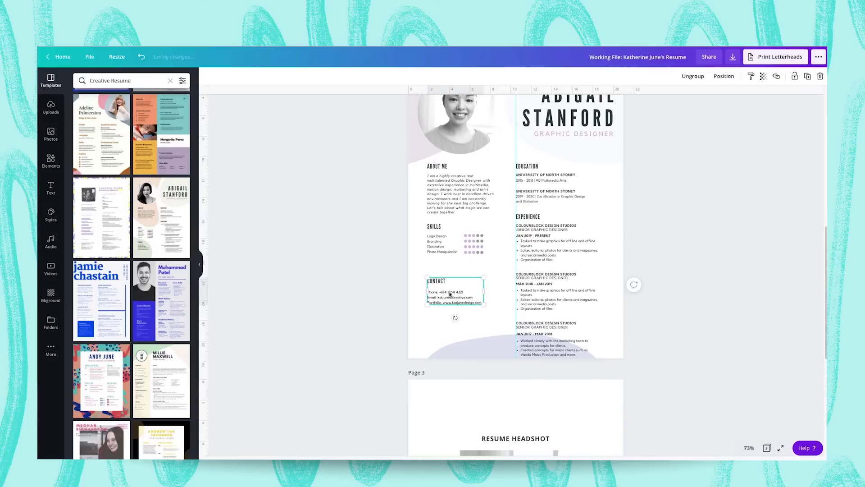
left_click_drag(440, 306, 436, 421)
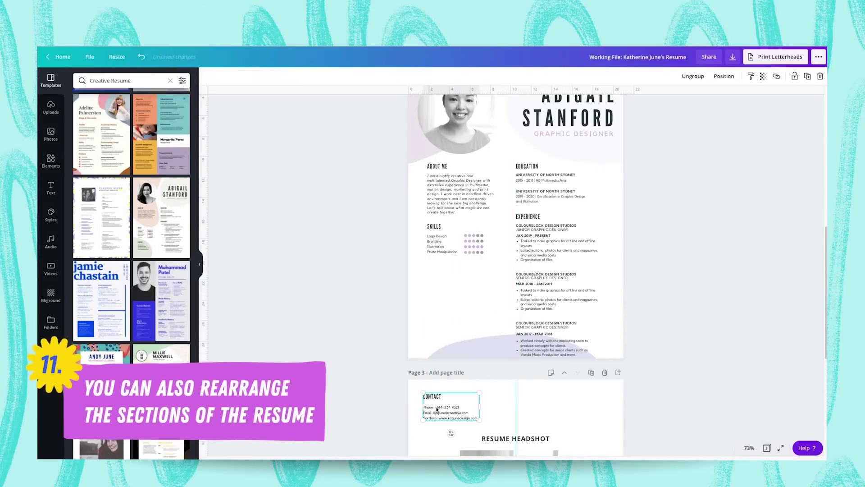
left_click_drag(301, 94, 620, 208)
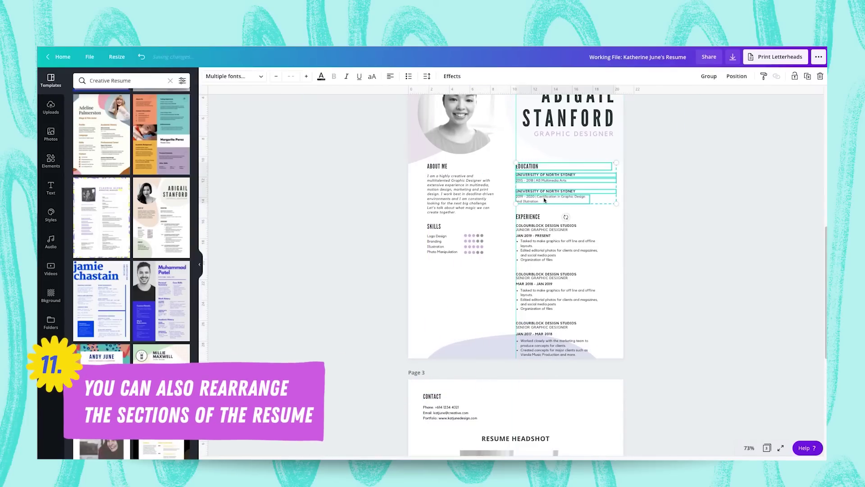
left_click_drag(534, 197, 446, 297)
Zoom to 100% and narrow the first UNIVERSITY OF NORTH SYDNEY heading's text box.
left_click(598, 202)
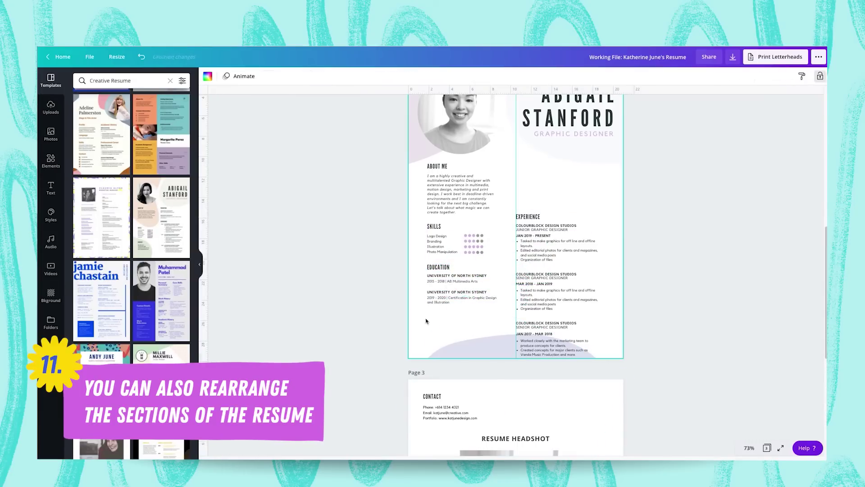
left_click(490, 292)
left_click(491, 293)
left_click(518, 293)
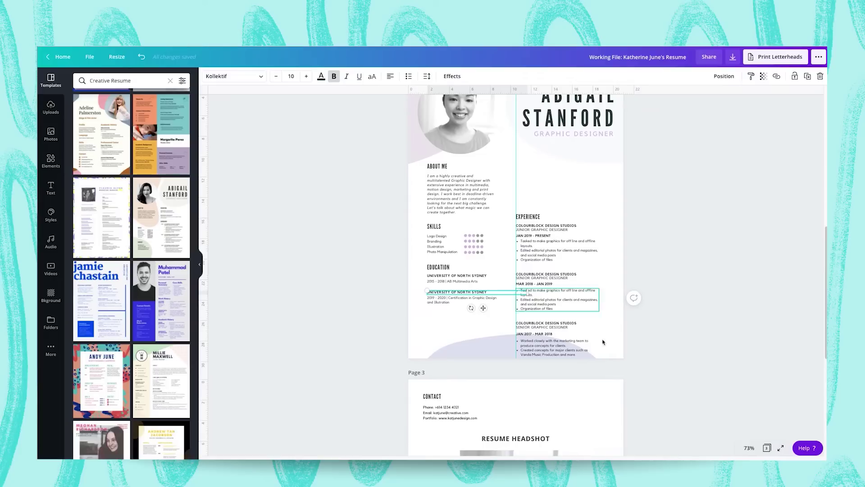
left_click(749, 448)
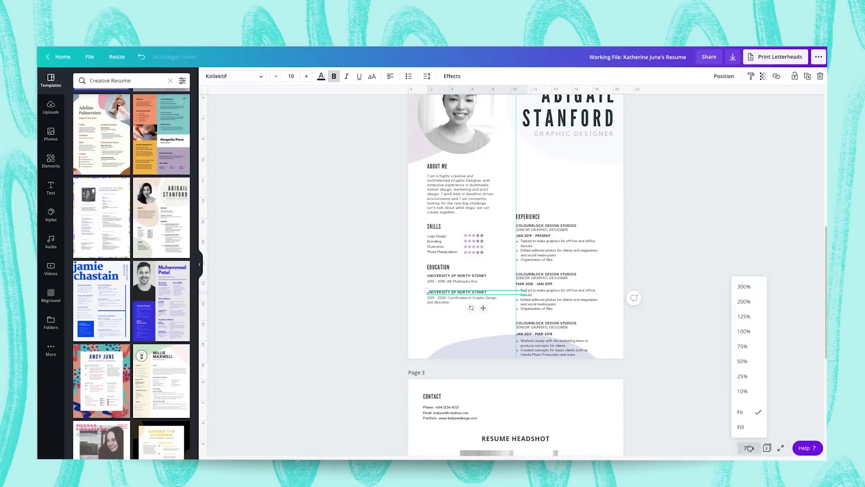
left_click(748, 331)
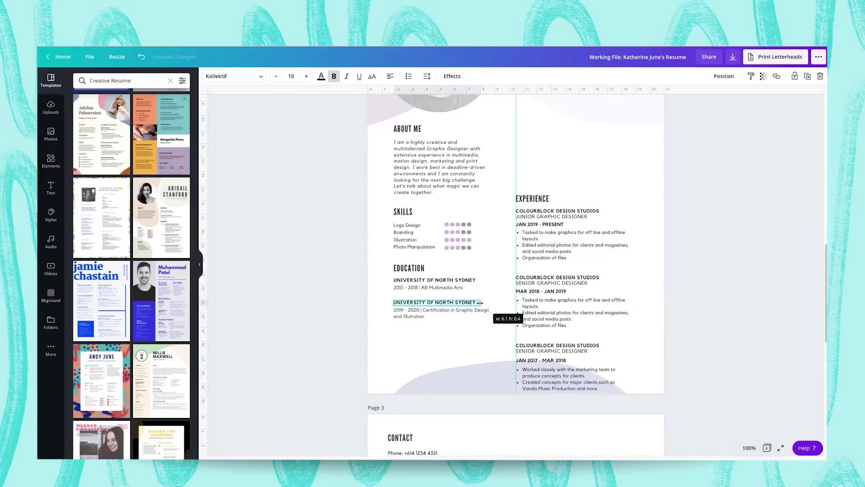
left_click(469, 281)
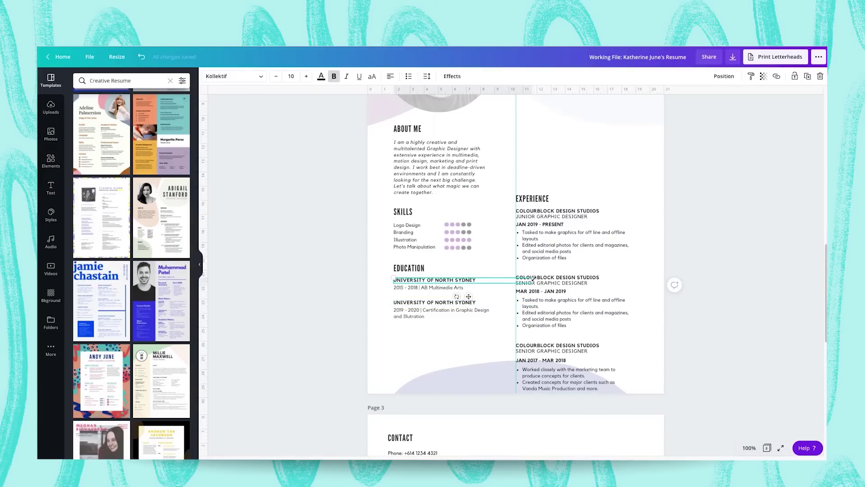
left_click_drag(530, 282, 479, 282)
Raise the whole Experience section level with About Me.
scroll(616, 160, "up", 2)
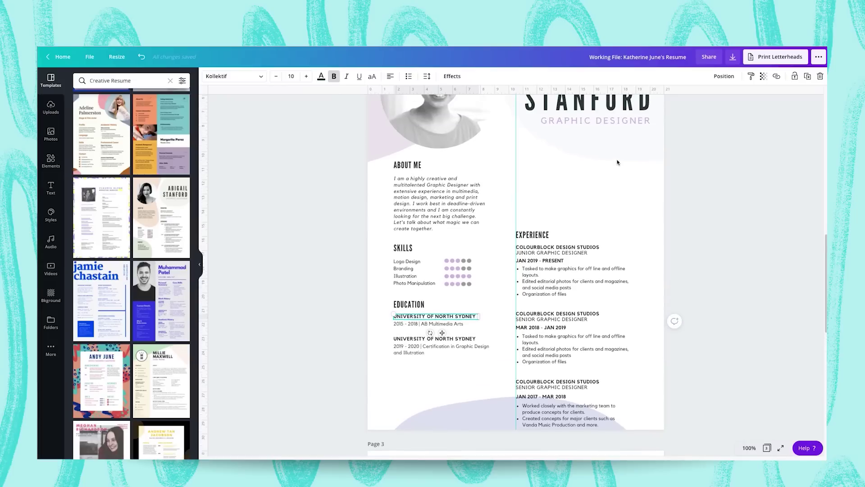
left_click_drag(621, 228, 515, 434)
left_click_drag(557, 287, 558, 219)
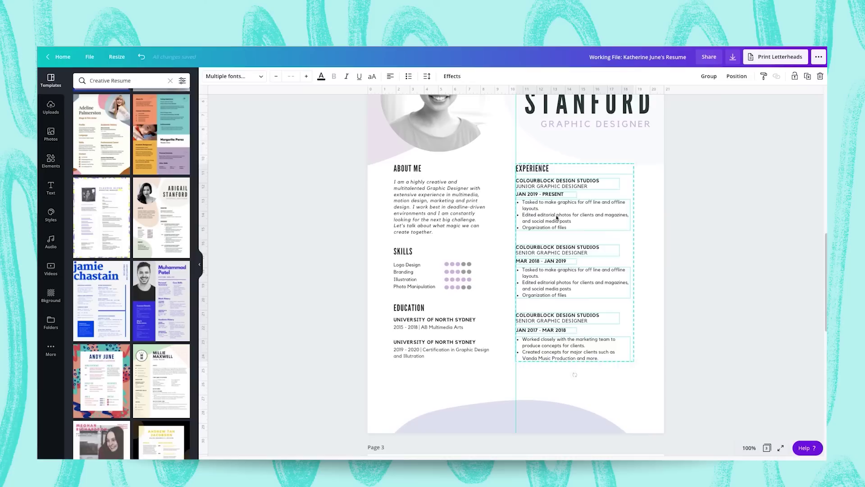
left_click(638, 382)
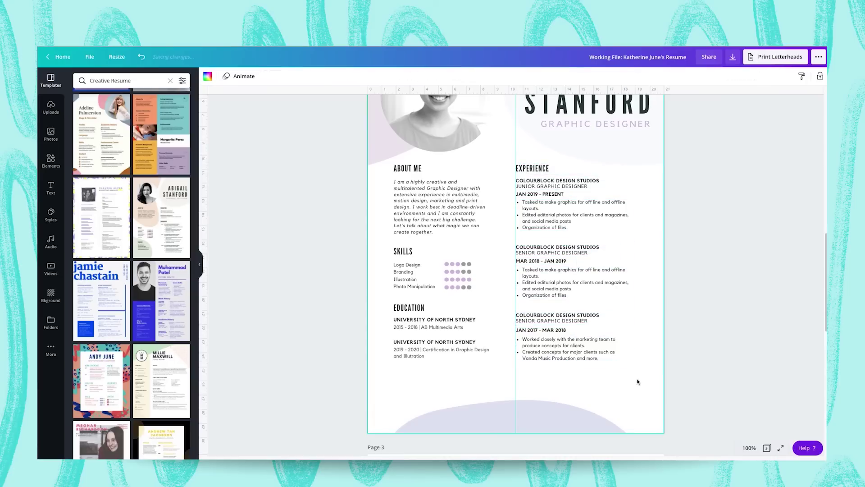
left_click(749, 448)
Fit the page in view and move the Contact block back to page 2's lower left.
left_click(741, 412)
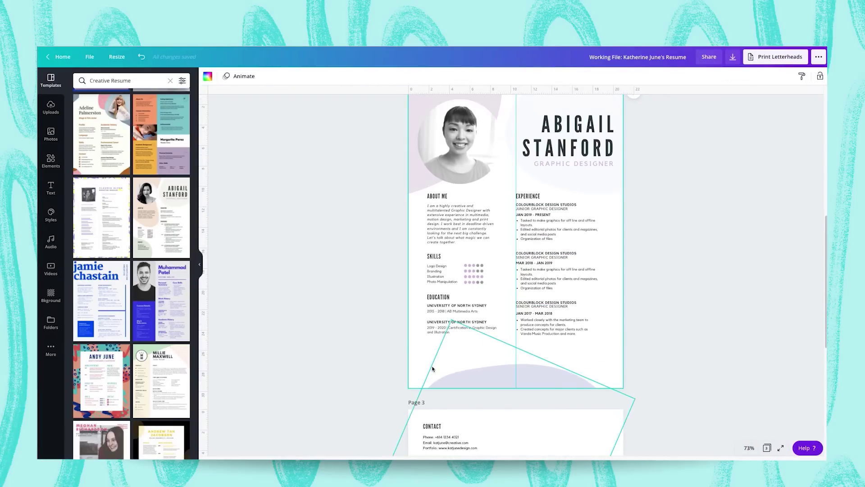
scroll(430, 387, "down", 2)
left_click(429, 390)
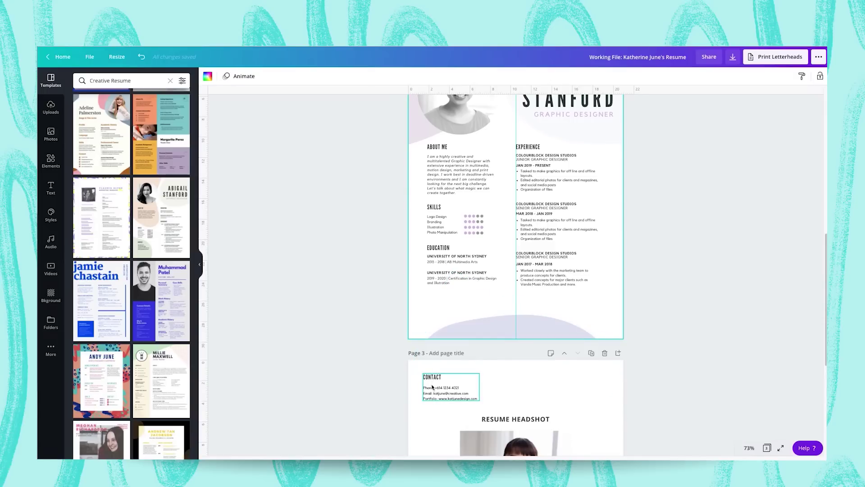
left_click_drag(442, 389, 447, 309)
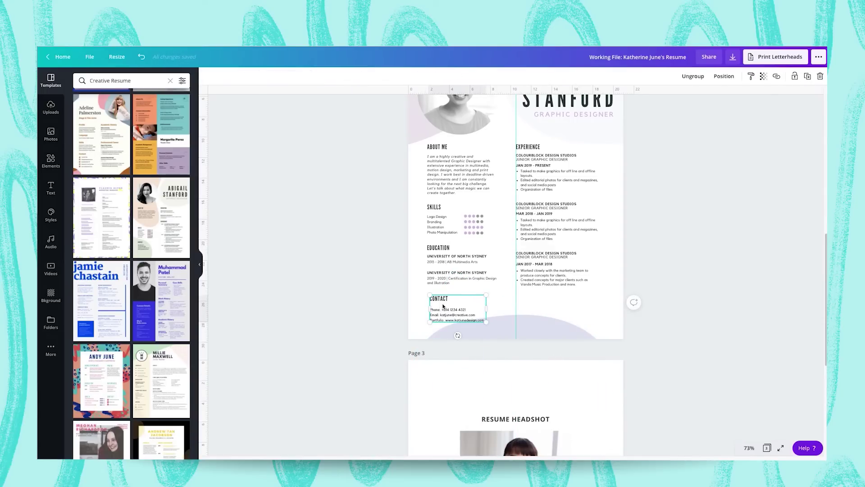
Separate the CONTACT heading, narrow it and centre it horizontally on the page.
key("ctrl+shift+g")
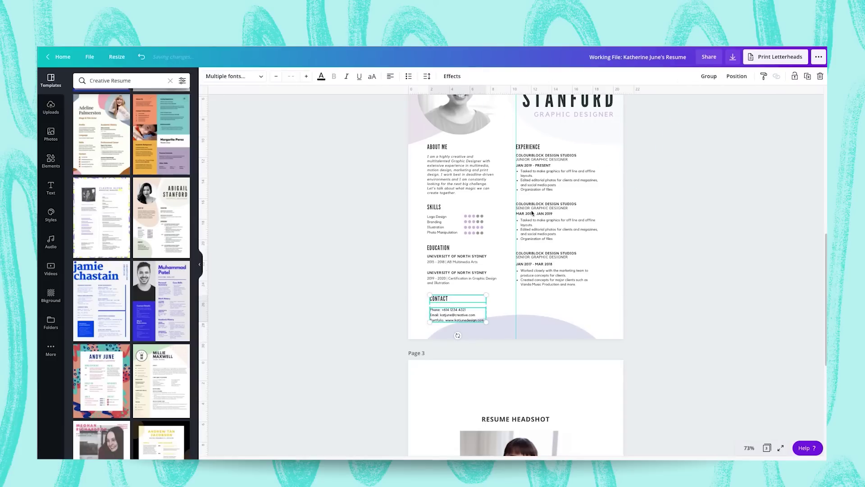
left_click_drag(441, 299, 513, 300)
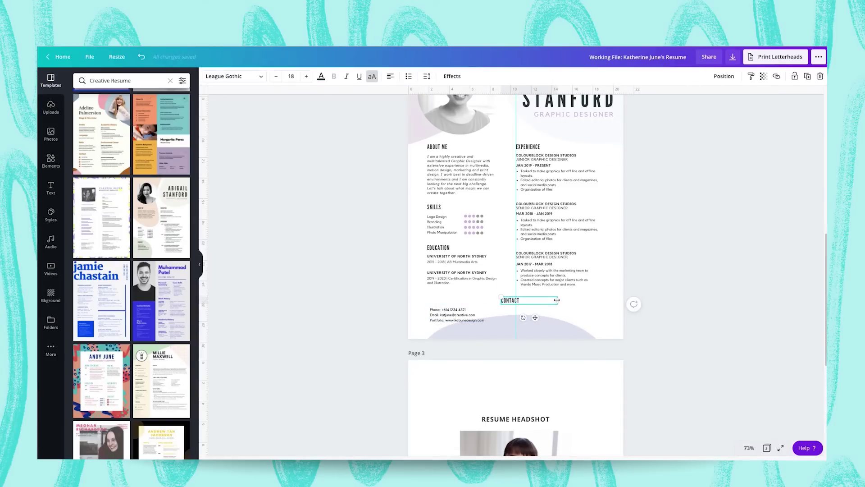
left_click_drag(557, 300, 521, 300)
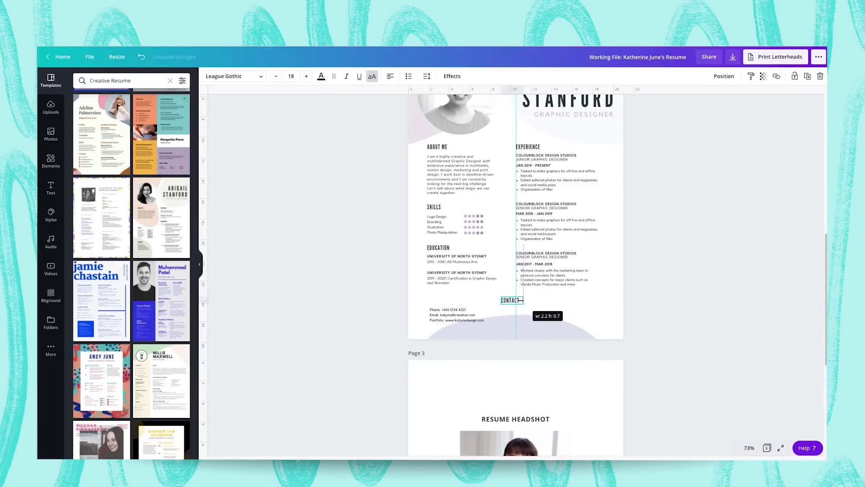
left_click(724, 76)
left_click(696, 147)
left_click(521, 303)
left_click_drag(521, 302, 521, 301)
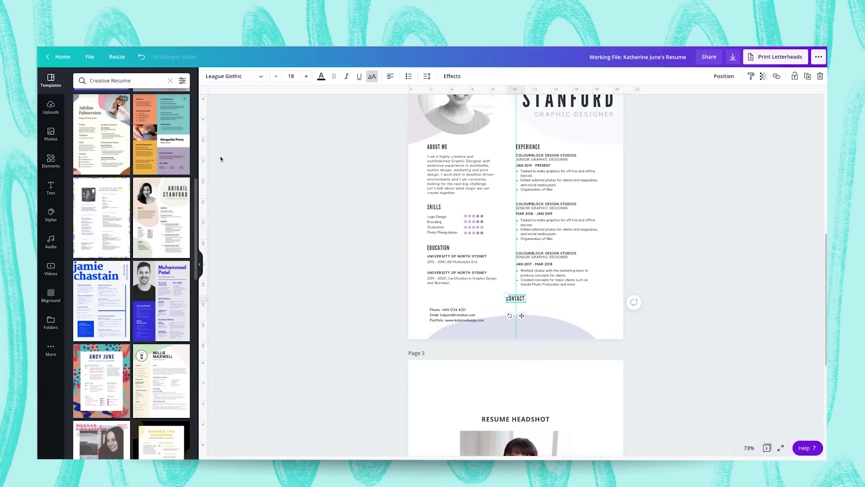
scroll(350, 211, "up", 1)
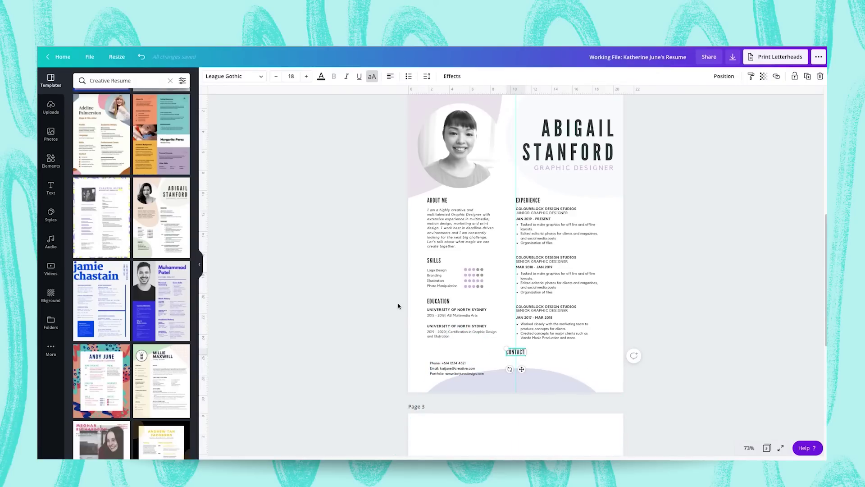
Add a small black phone icon to the Contact area.
left_click(51, 161)
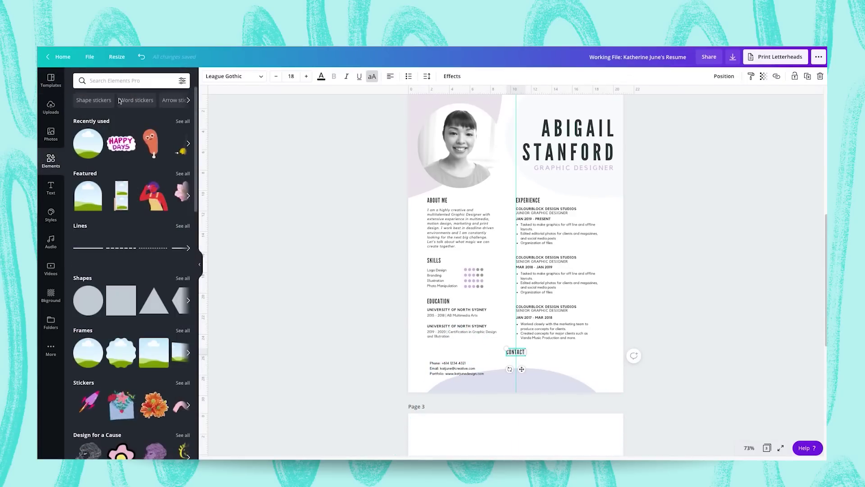
left_click(114, 81)
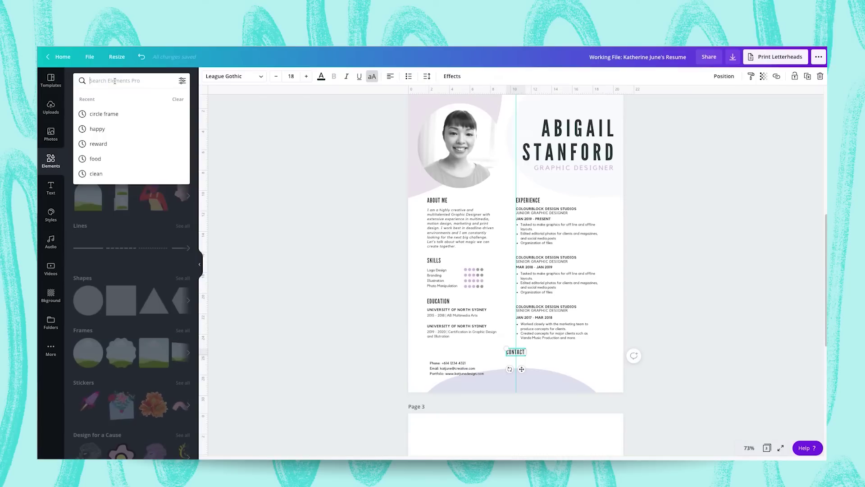
type("phone")
key("Return")
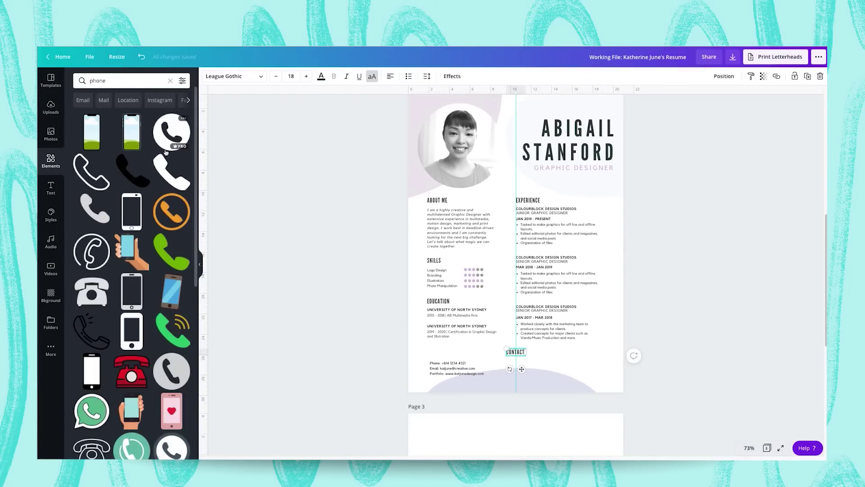
left_click(129, 177)
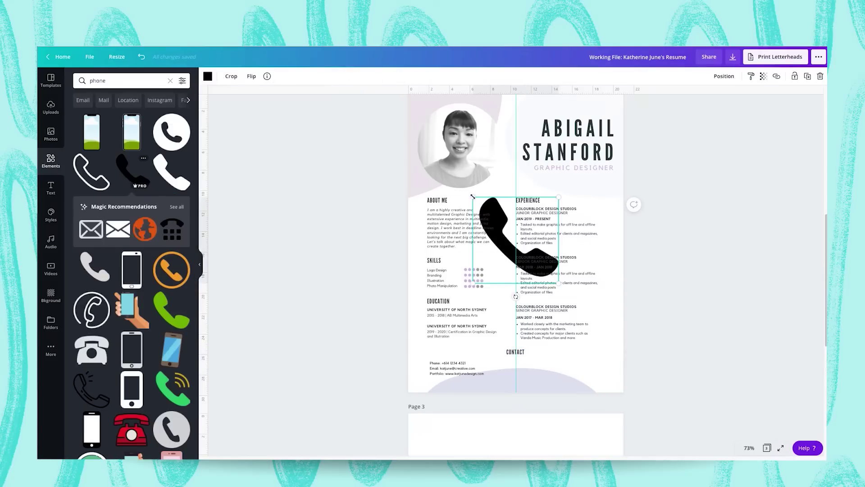
left_click_drag(473, 197, 536, 391)
mouse_move(437, 353)
left_mouse_down()
mouse_move(443, 375)
mouse_move(435, 365)
left_mouse_up()
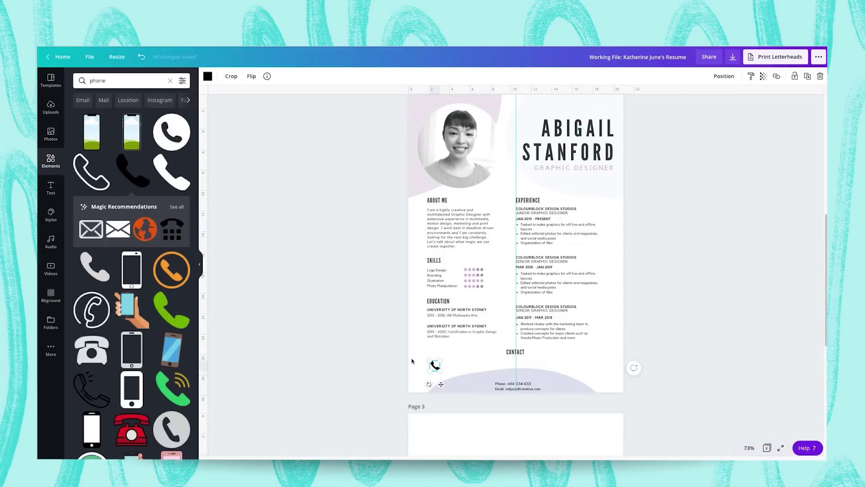
left_click(238, 190)
Add a black envelope icon, shrunk and placed beside the phone.
double_click(97, 80)
type("email")
key("Return")
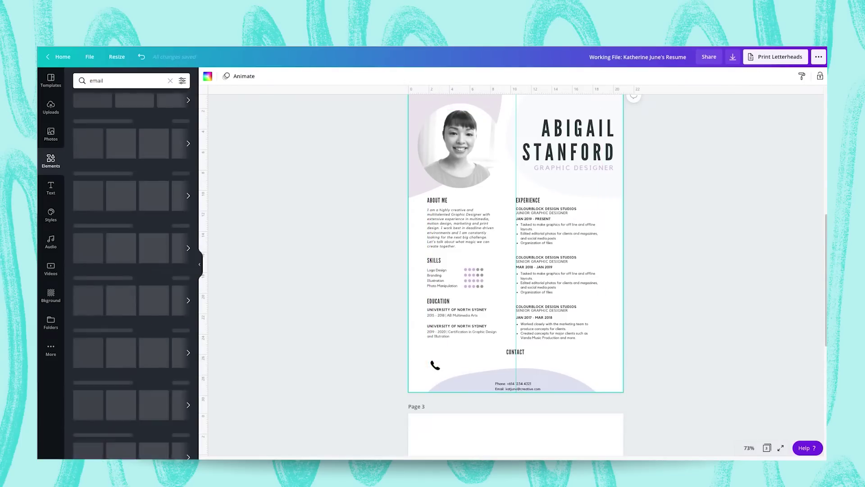
left_click(92, 251)
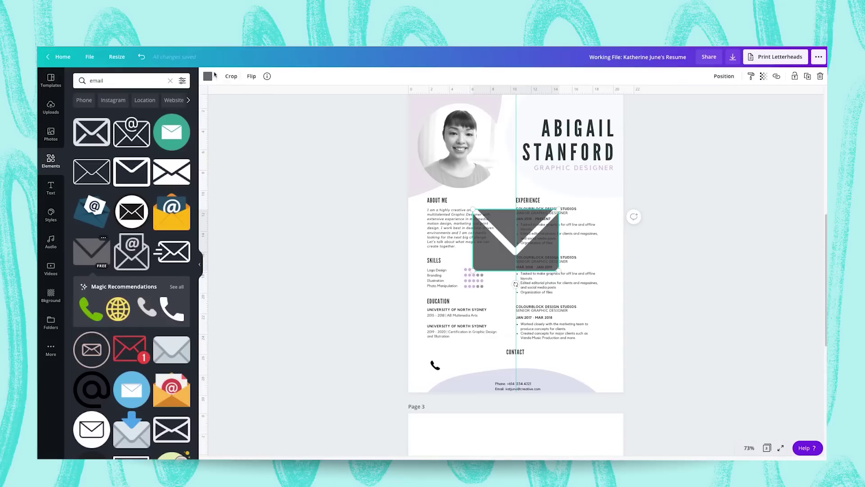
left_click(207, 75)
left_click(81, 150)
left_click_drag(473, 210, 453, 365)
Add a WWW globe graphic from a 'website' search beside the envelope.
left_click(51, 160)
left_click(122, 81)
type("website")
key("Return")
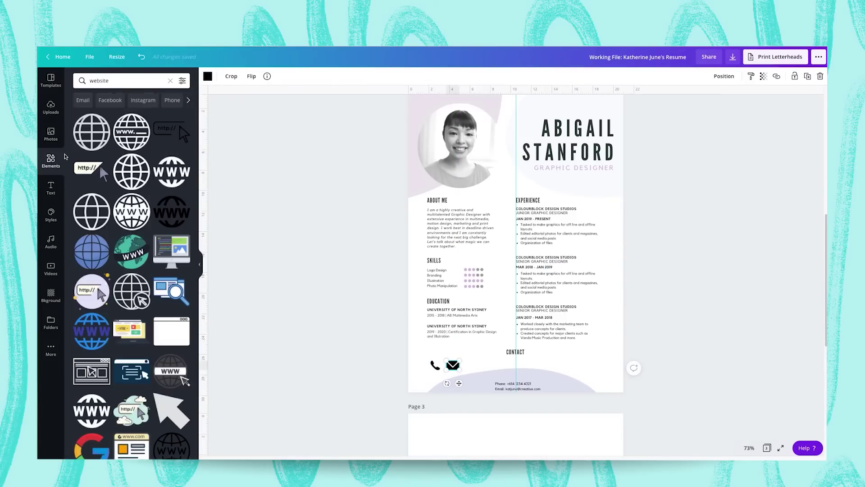
key("Escape")
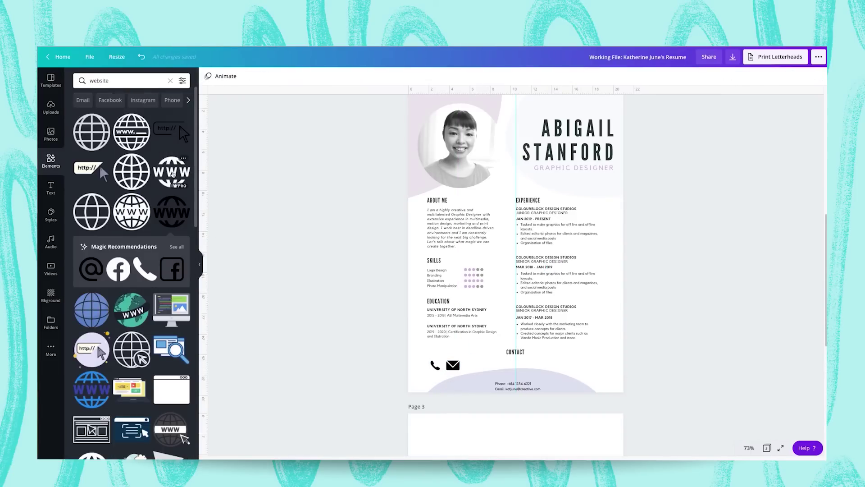
left_click(172, 174)
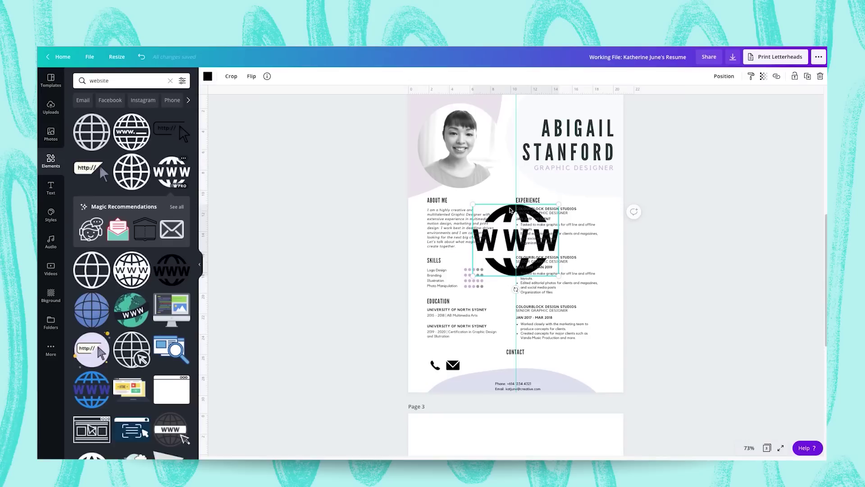
left_click_drag(513, 211, 558, 365)
Place the globe at the right of the Contact row and set the email text beside the envelope.
left_click_drag(453, 365, 484, 374)
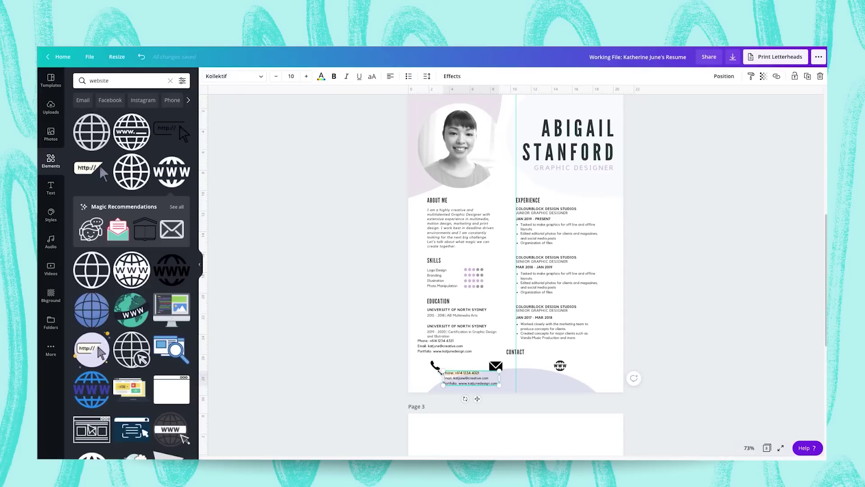
key("BackSpace")
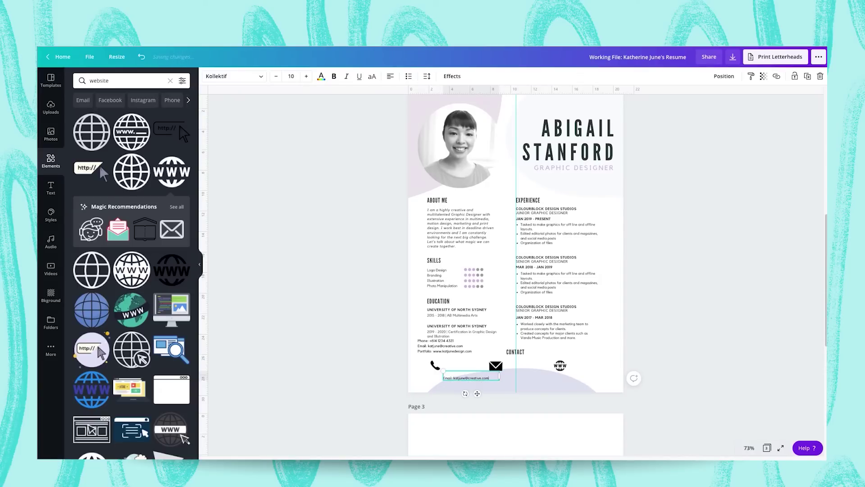
left_click_drag(477, 394, 538, 381)
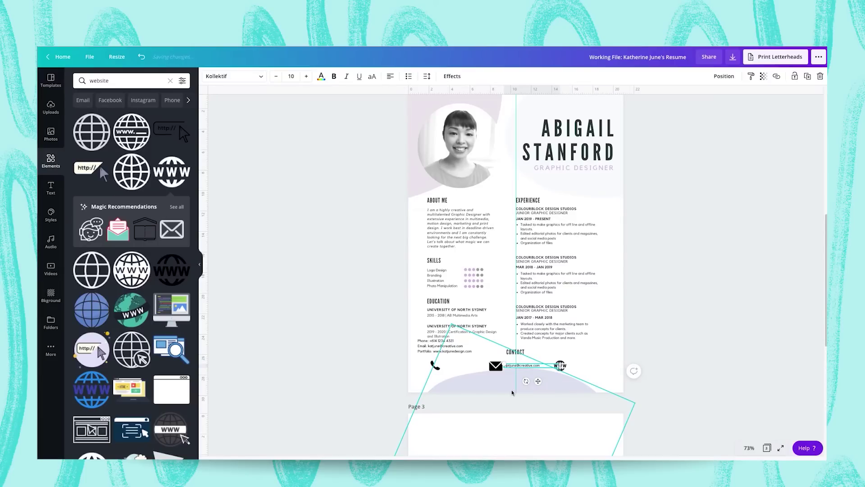
Put a copy of the contact text beside the globe, trimmed to just the web address.
left_click(451, 355)
left_click_drag(451, 355, 597, 365)
double_click(588, 363)
key("ctrl+shift+Home")
key("BackSpace")
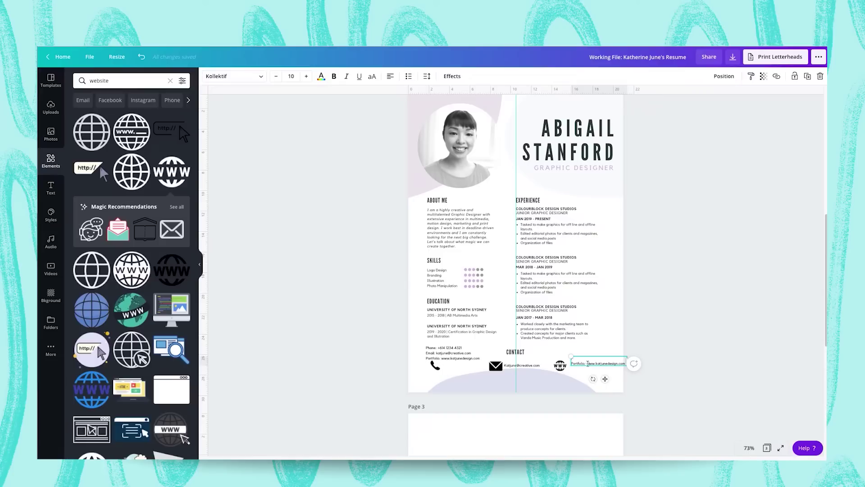
key("shift+Home")
key("BackSpace")
left_click_drag(597, 363, 599, 363)
Trim the original contact text to only the phone number and move it toward the phone icon.
left_click(465, 353)
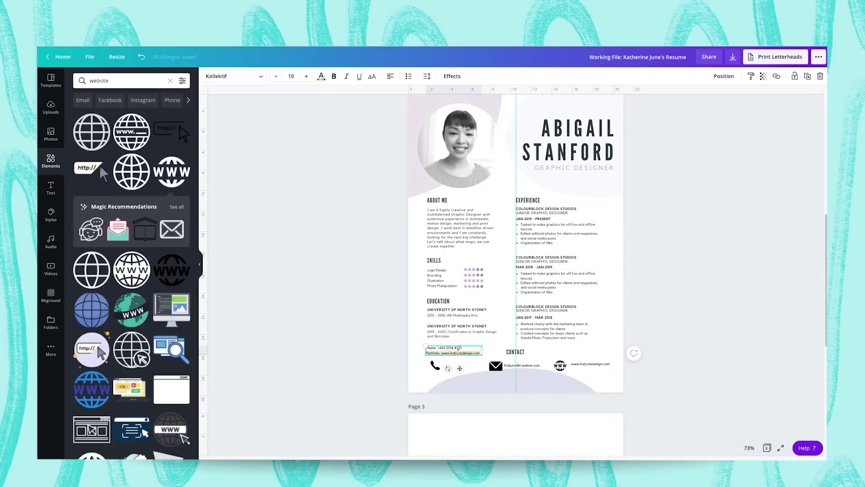
key("BackSpace")
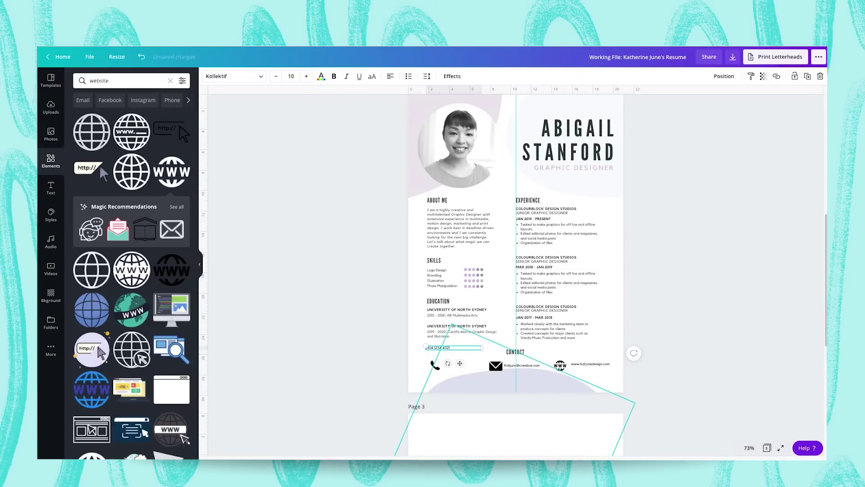
left_click_drag(460, 363, 463, 366)
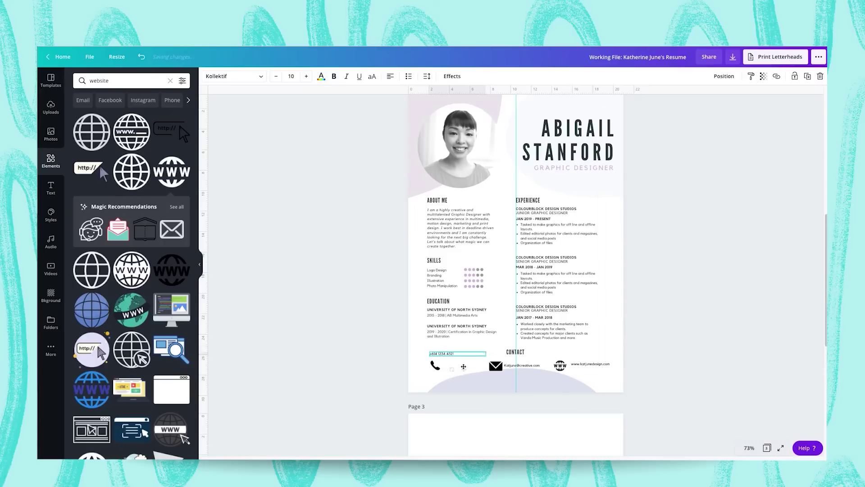
Zoom to 100%, widen the email text box and adjust the web address position.
left_click(749, 448)
left_click(748, 363)
left_click(523, 402)
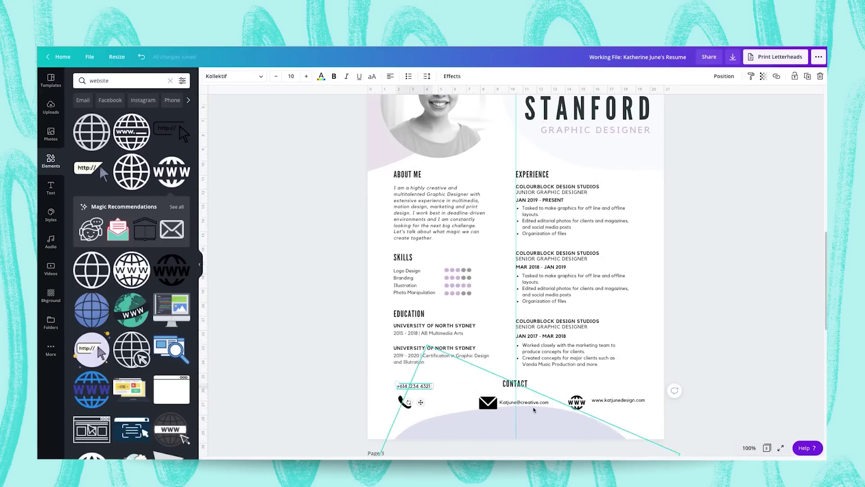
left_click_drag(549, 402, 551, 402)
left_click(635, 401)
scroll(634, 400, "down", 1)
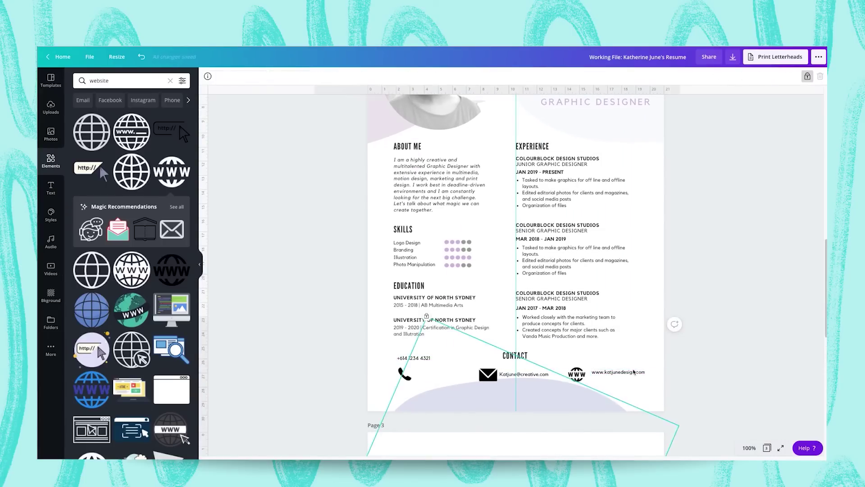
mouse_move(635, 372)
left_mouse_down()
mouse_move(635, 355)
mouse_move(632, 375)
left_mouse_up()
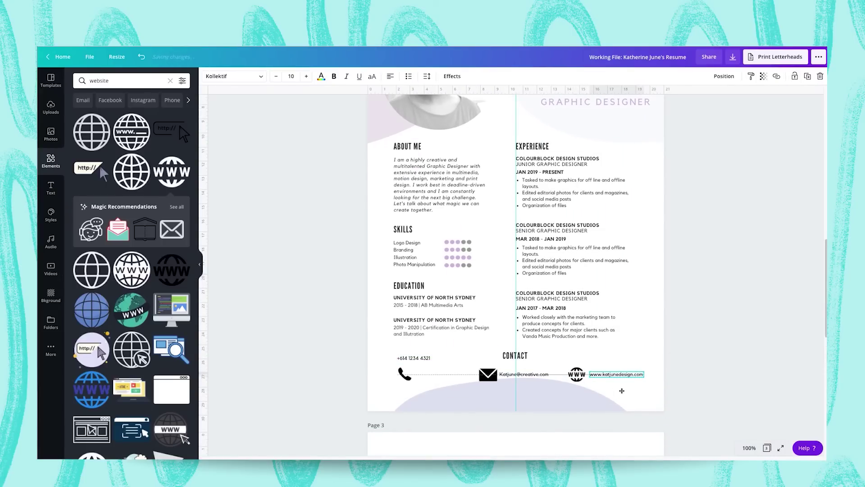
Line the phone number up with the email, then group each icon with its contact text.
left_click_drag(414, 358, 454, 383)
left_click(395, 368)
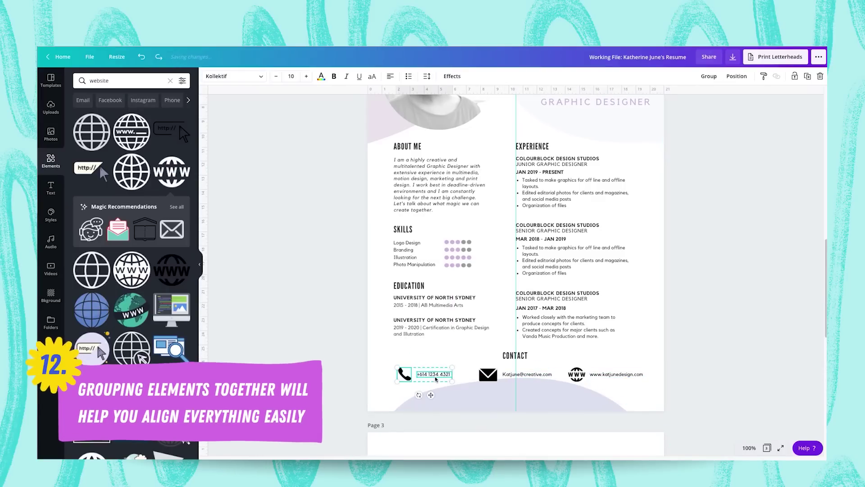
left_click(710, 77)
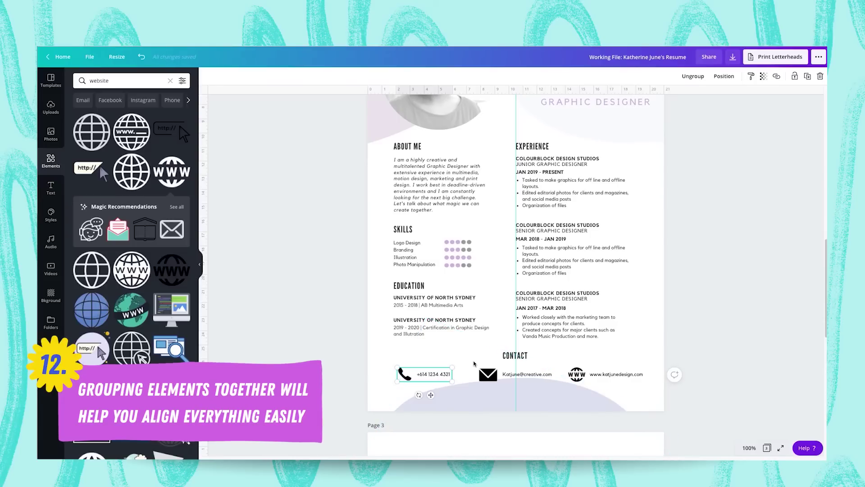
left_click_drag(509, 379, 556, 384)
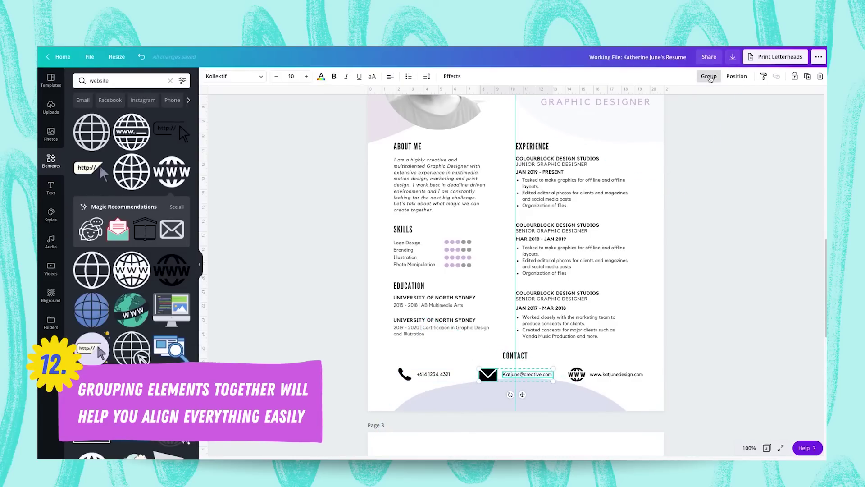
left_click(709, 76)
left_click_drag(564, 382, 647, 378)
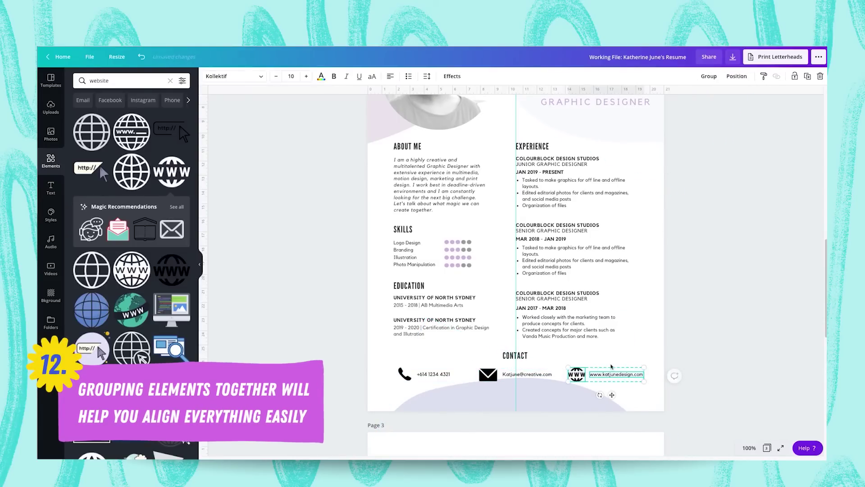
left_click(707, 80)
left_click(664, 373)
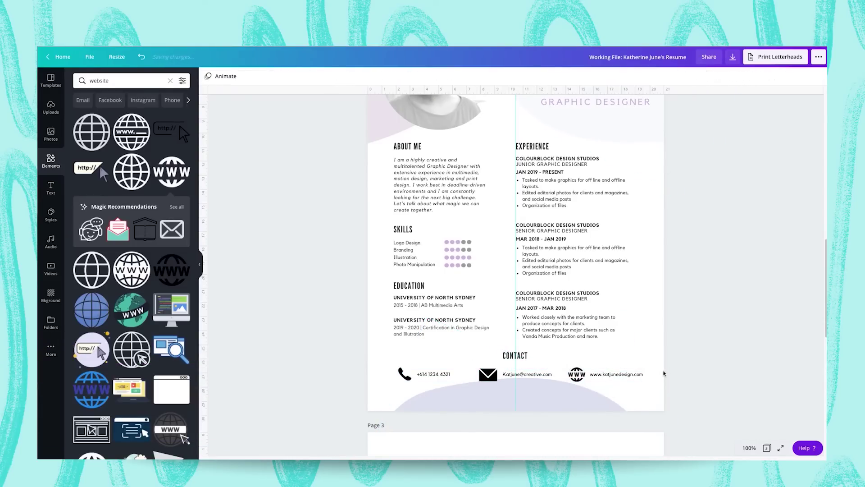
Space the three contact groups evenly horizontally and centre the row on the page.
left_click_drag(654, 383, 418, 372)
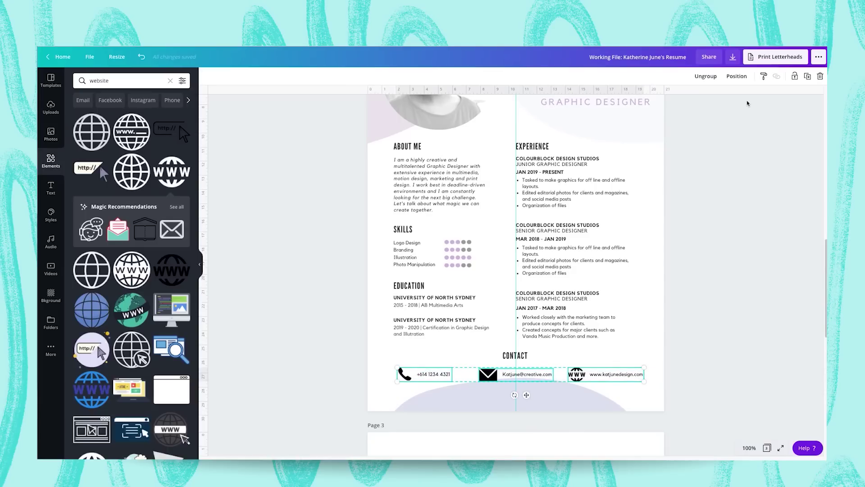
left_click(738, 82)
left_click(718, 207)
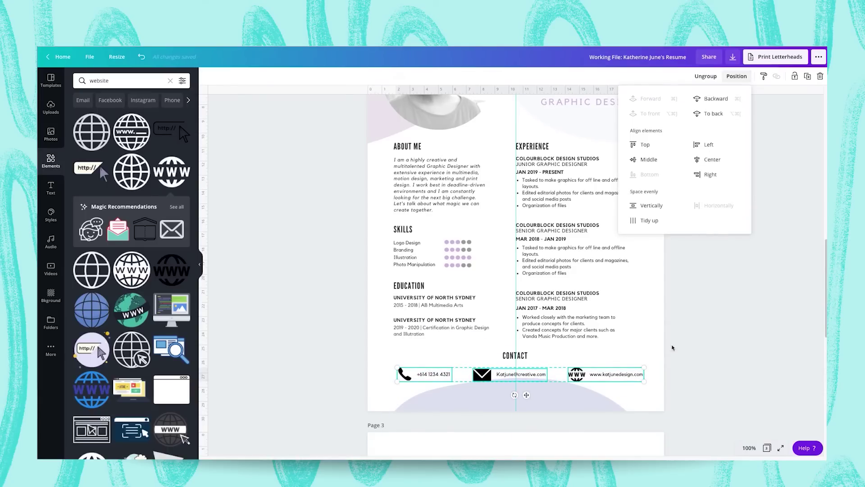
left_click(711, 76)
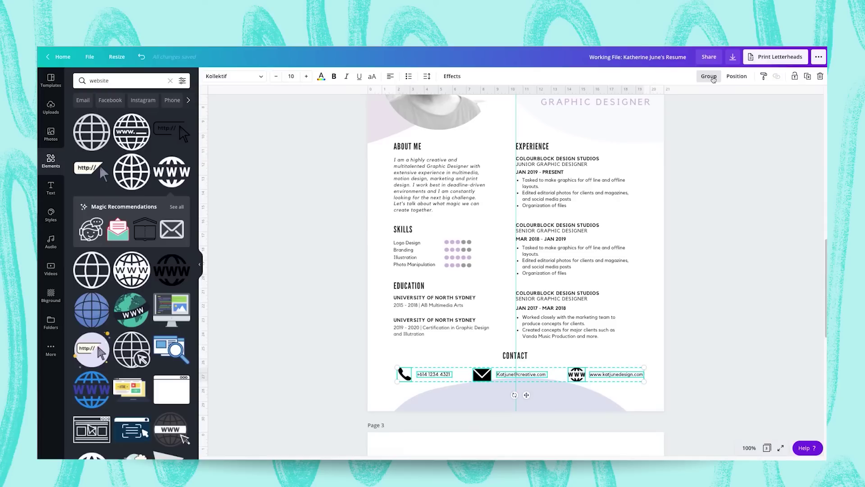
left_click(710, 77)
left_click(724, 77)
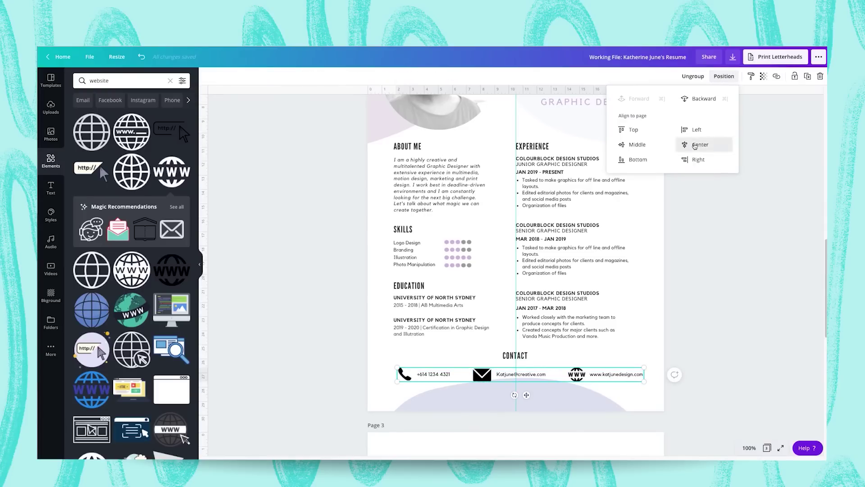
left_click(700, 144)
left_click(697, 80)
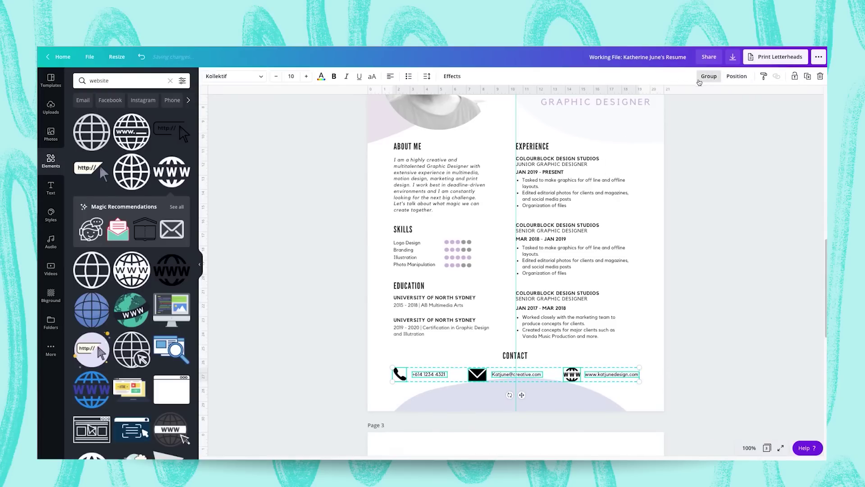
left_click(724, 235)
Move the thin decorative line slightly lower and lock it in place.
scroll(723, 235, "up", 2)
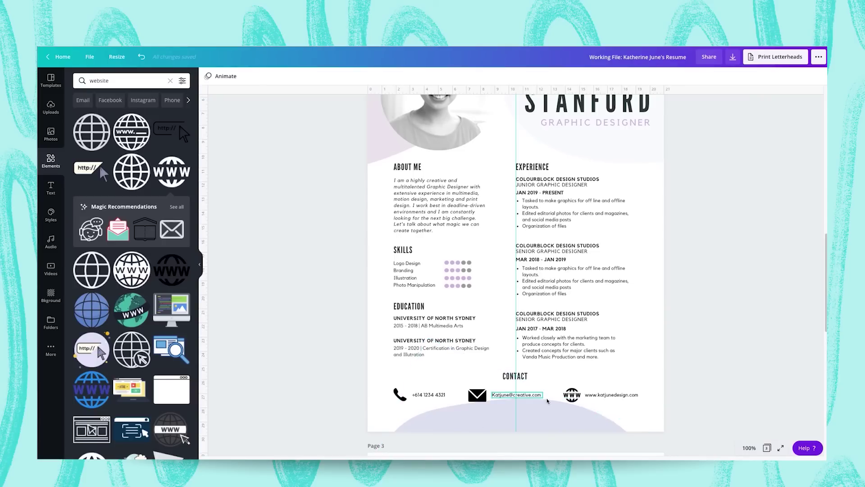
left_click(486, 408)
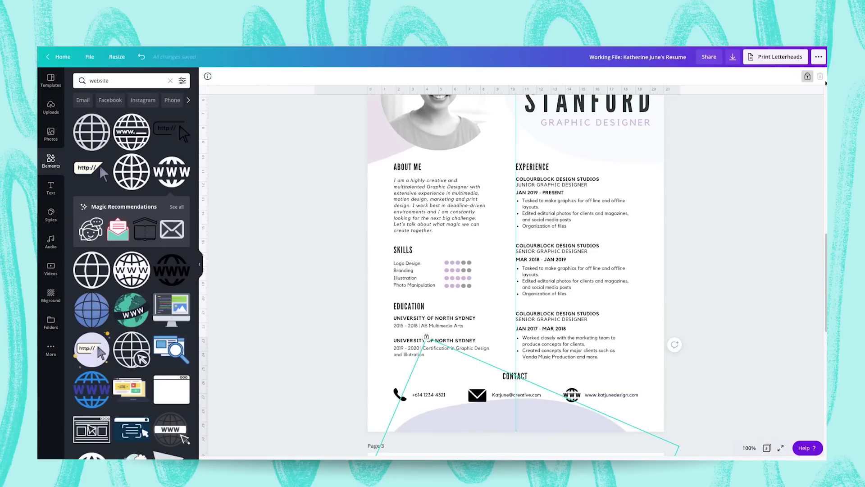
left_click(519, 370)
left_click_drag(490, 427, 489, 405)
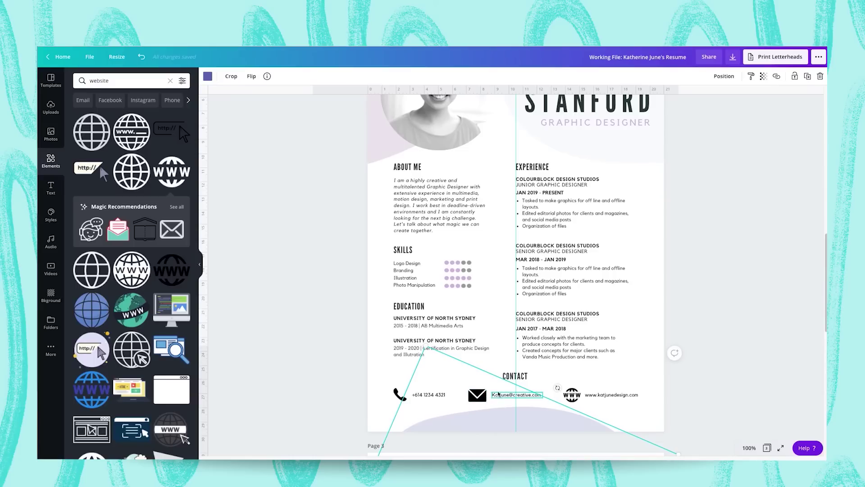
left_click(794, 76)
left_click(706, 243)
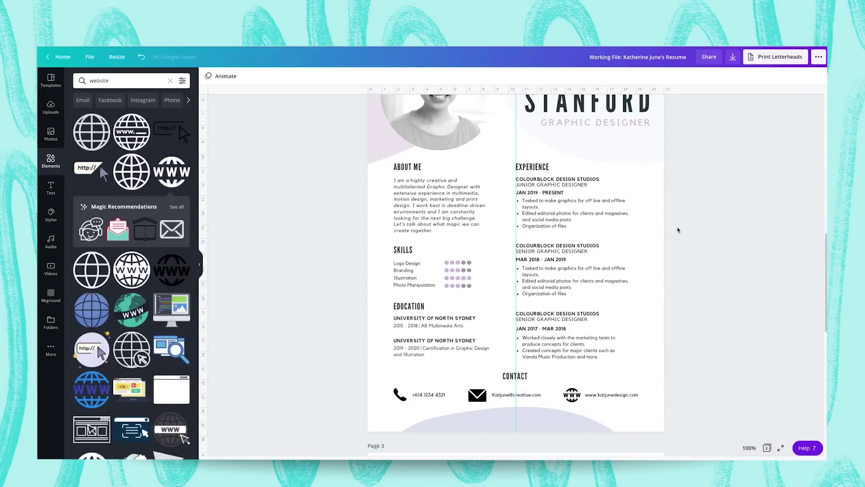
Undo the last change and scroll through the page to review it.
key("ctrl+z")
scroll(380, 326, "down", 1)
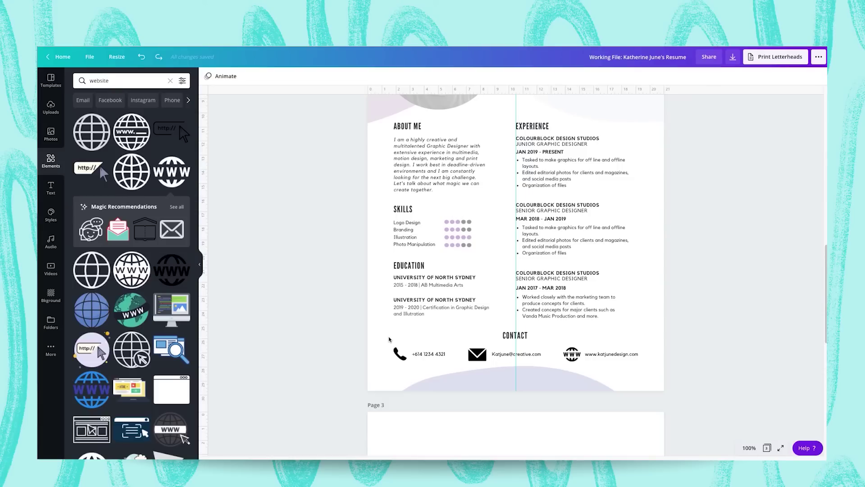
scroll(389, 339, "up", 3)
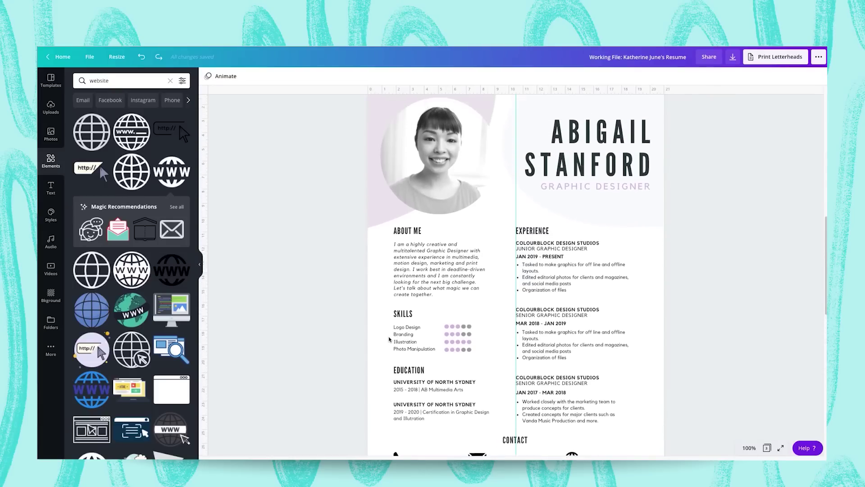
scroll(392, 325, "down", 2)
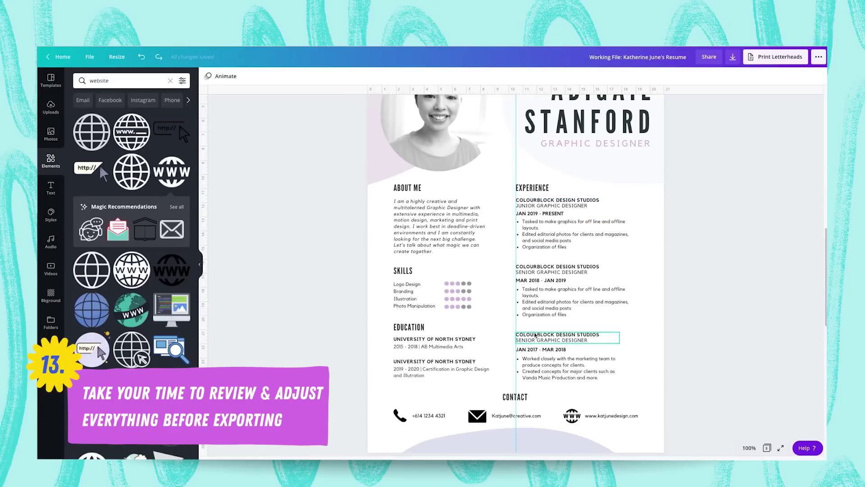
scroll(554, 271, "up", 3)
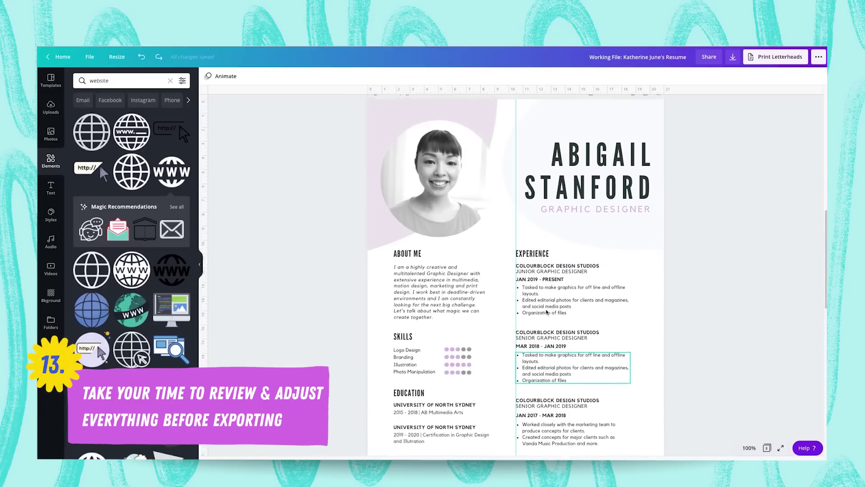
Replace the name heading with the resume owner's name and widen it to fit.
double_click(562, 240)
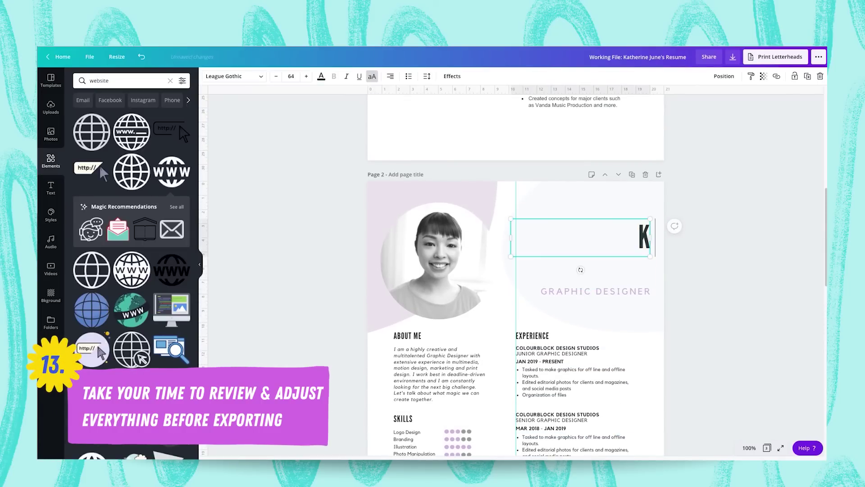
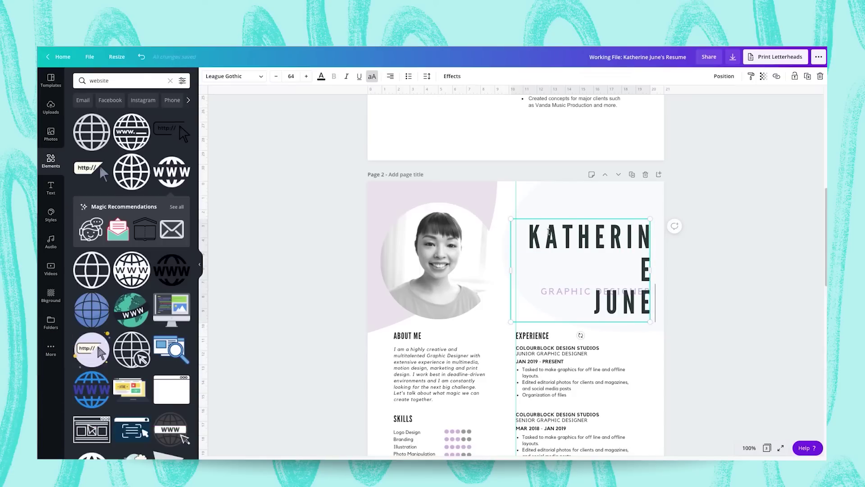
left_click_drag(509, 271, 501, 271)
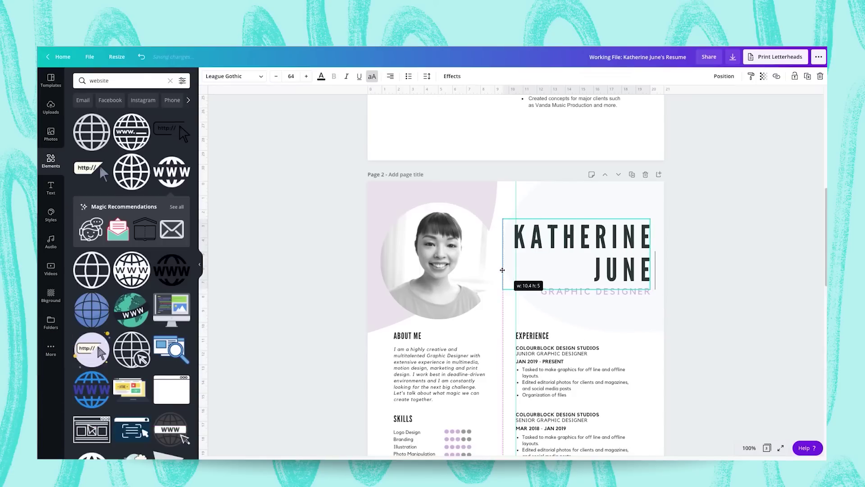
left_click(681, 277)
scroll(680, 277, "down", 3)
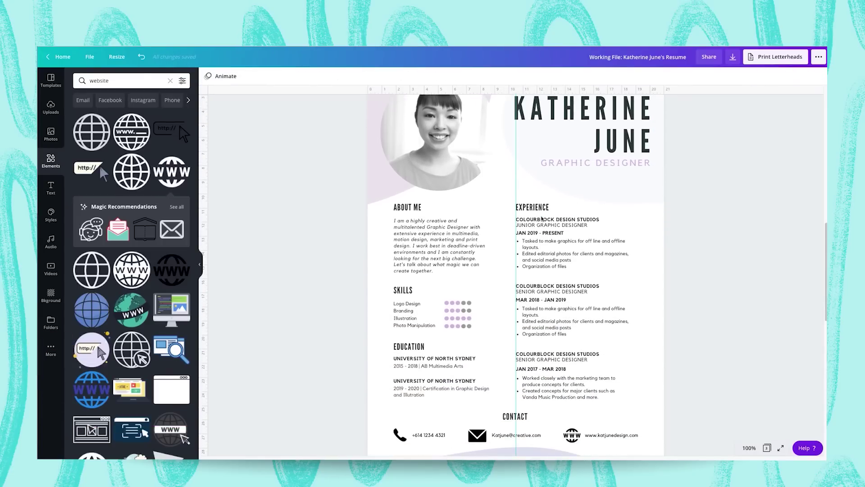
Undo the last edit to the Colourblock Design Studios experience entries.
left_click(535, 221)
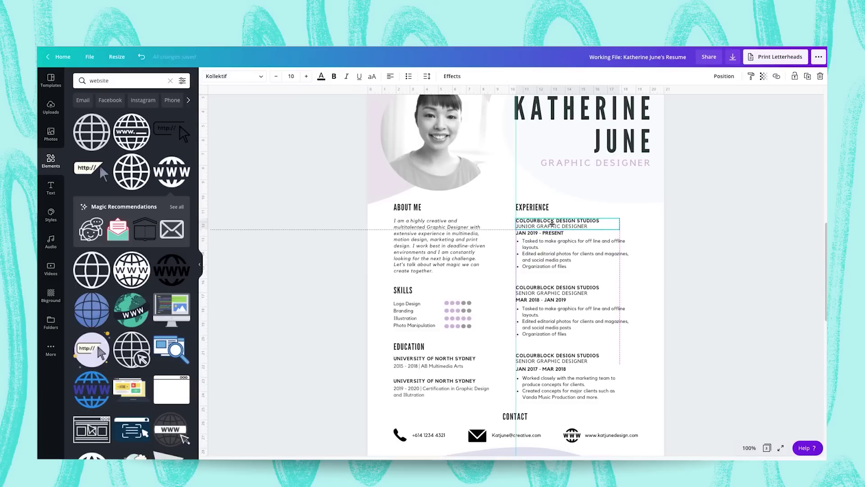
key("ctrl+z")
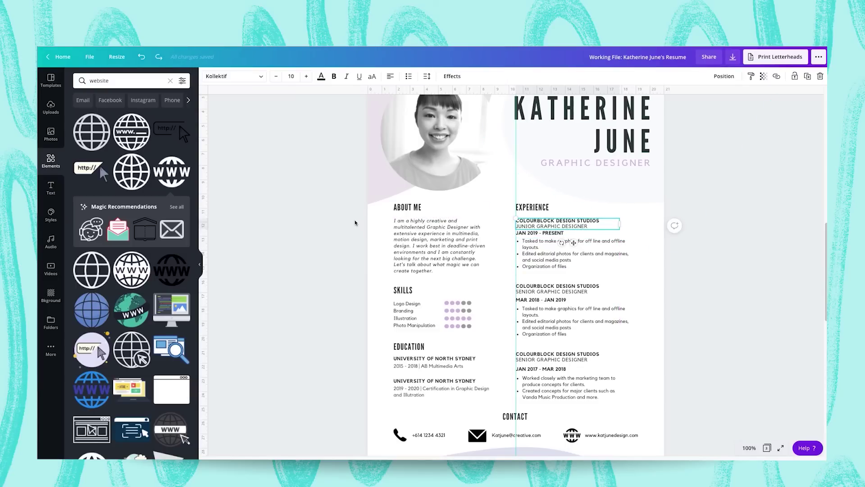
left_click(685, 138)
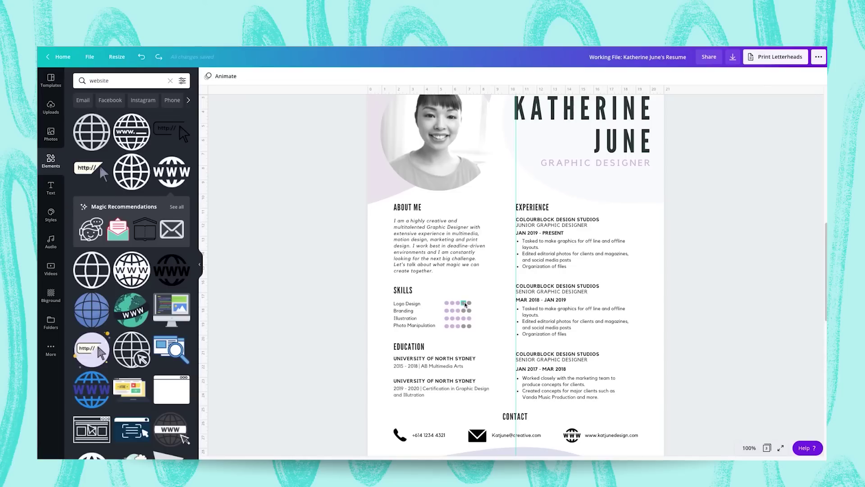
Colour a Logo Design dot and the fourth Photo Manipulation dot lavender.
left_click(466, 306)
left_click(208, 76)
left_click(81, 171)
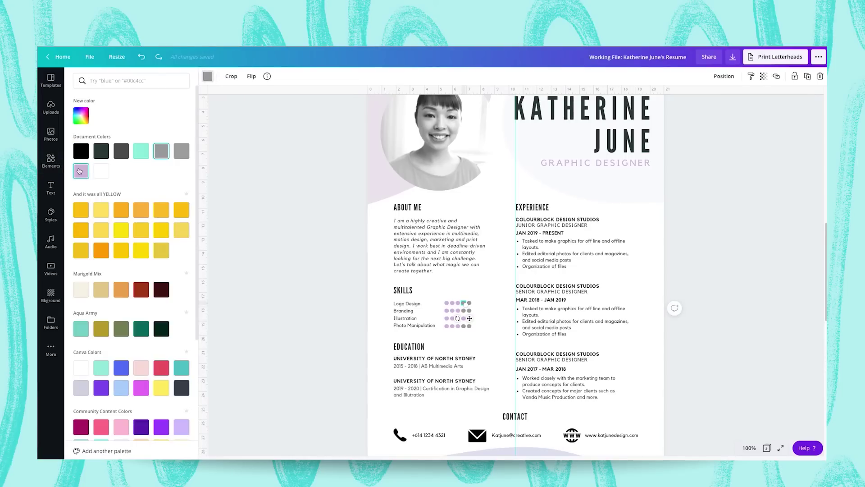
left_click(462, 328)
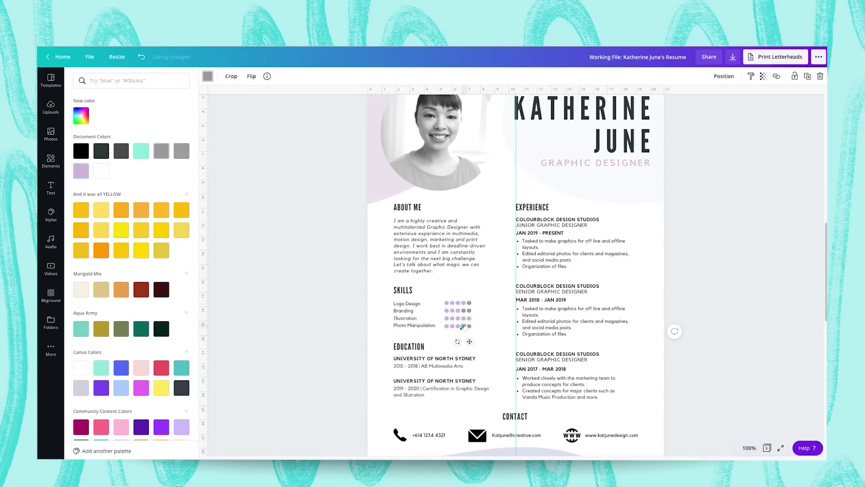
left_click(82, 172)
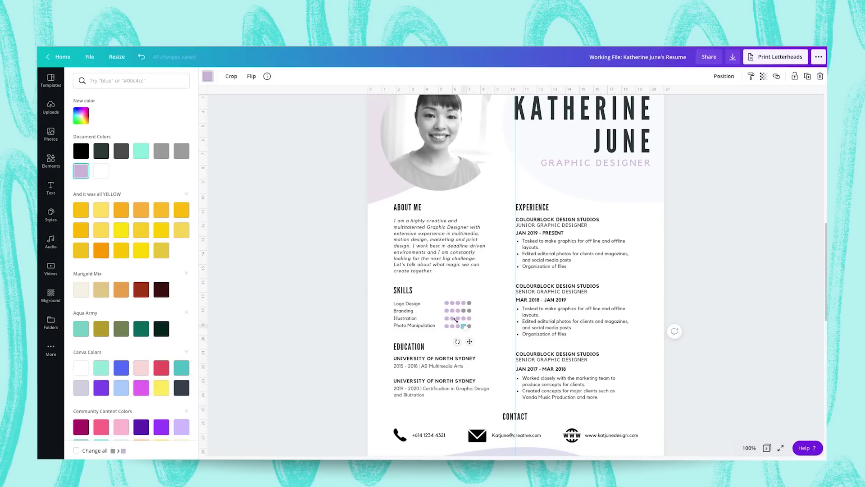
left_click(364, 302)
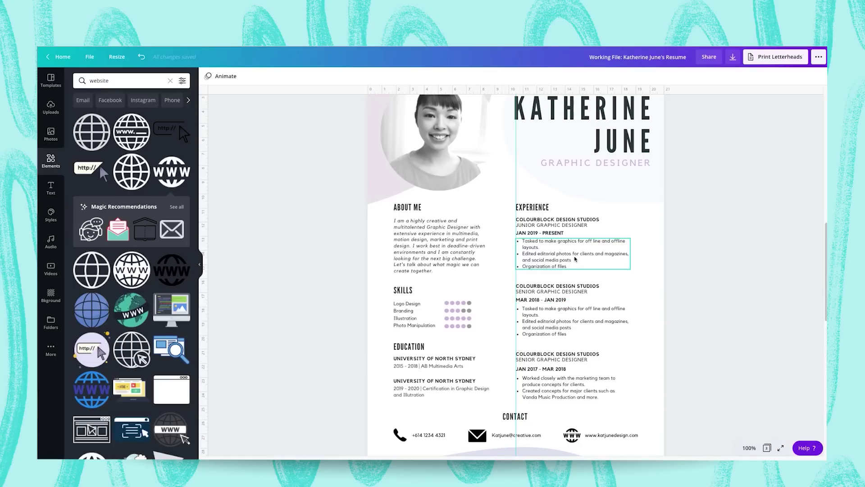
Add full stops to the experience bullets and check the spelling of 'Organization'.
left_click(575, 260)
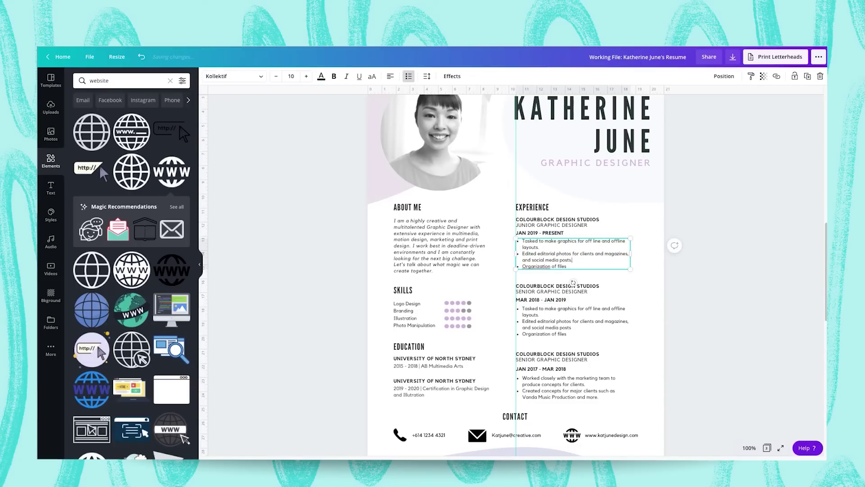
right_click(541, 266)
left_click(544, 260)
left_click(687, 282)
scroll(687, 282, "up", 1)
scroll(529, 262, "down", 1)
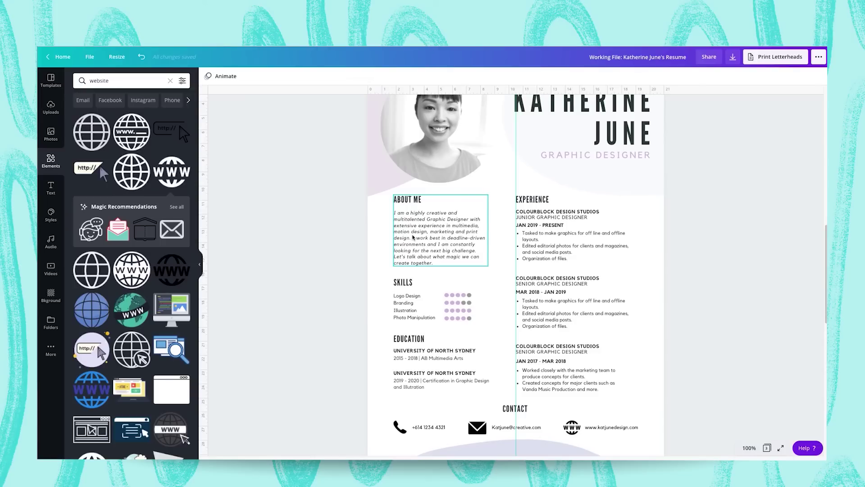
Nudge the first Colourblock heading, JAN 2019 - PRESENT date line and bullets into even spacing.
left_click(428, 239)
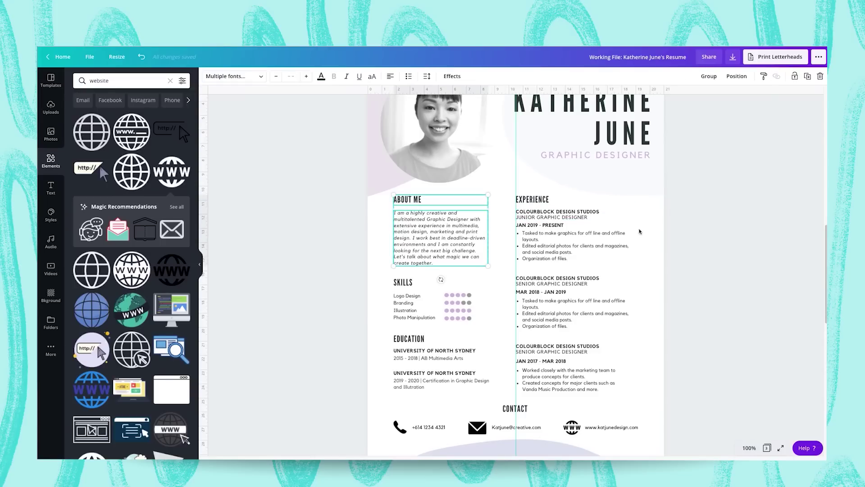
left_click(737, 159)
left_click(440, 252)
left_click(544, 215)
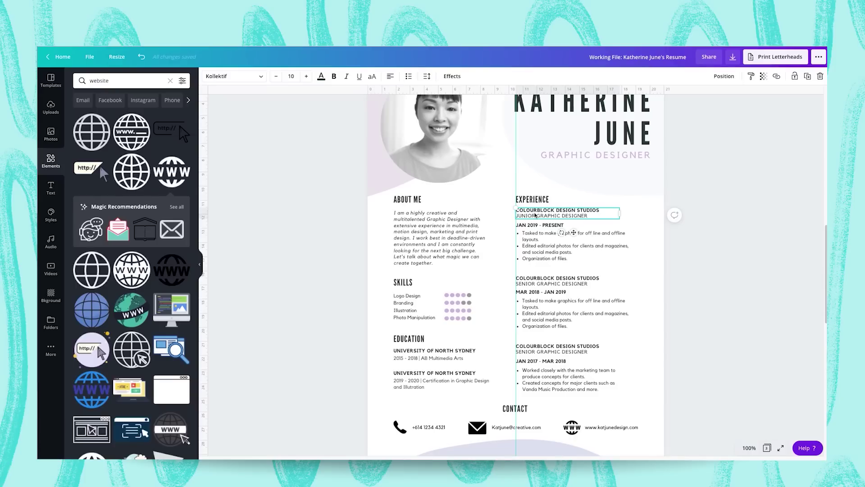
left_click_drag(536, 216, 535, 218)
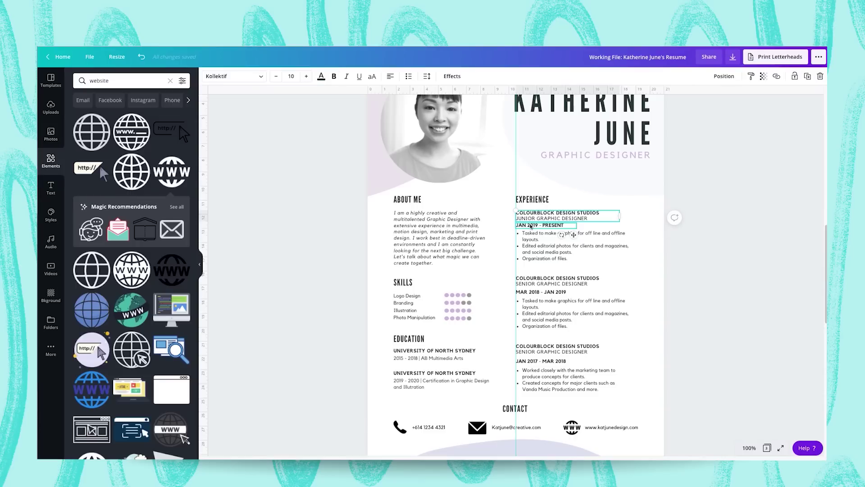
left_click(531, 227)
left_click_drag(531, 225, 531, 224)
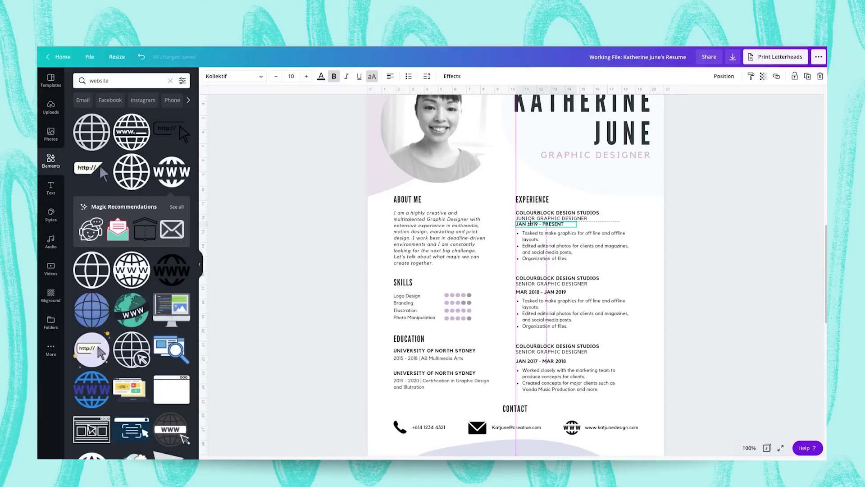
left_click(644, 282)
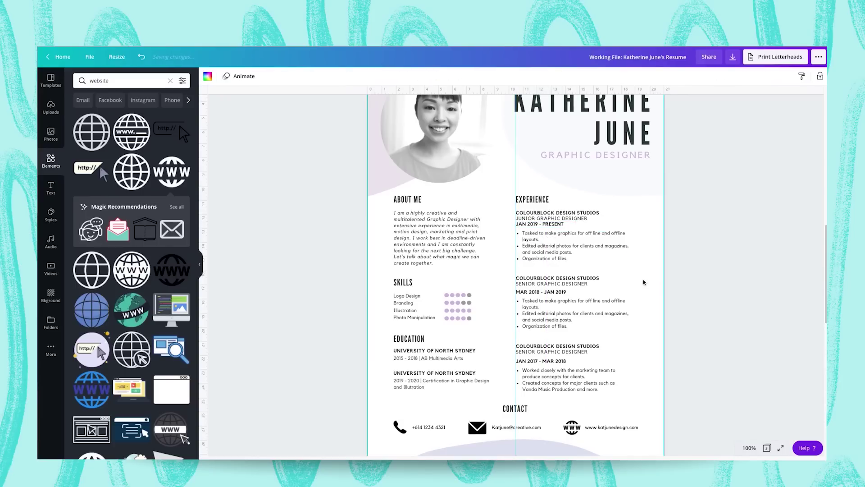
left_click(572, 251)
left_click_drag(570, 250, 568, 247)
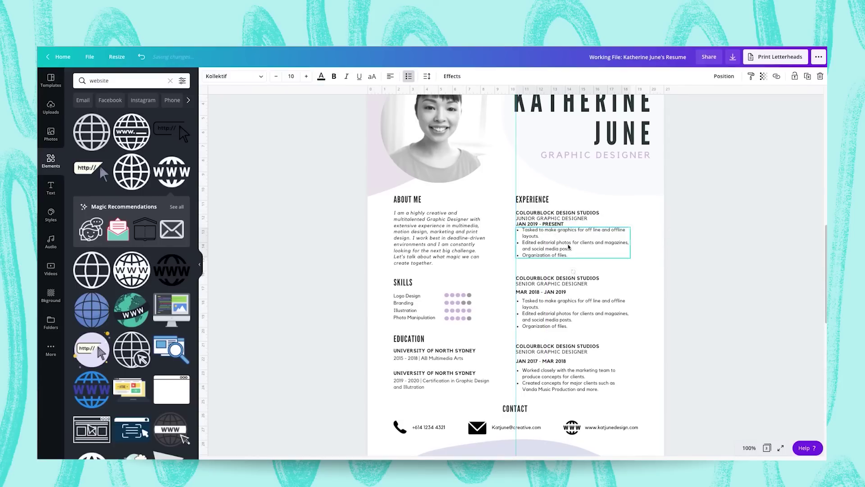
left_click_drag(543, 240, 538, 228)
left_click(537, 226)
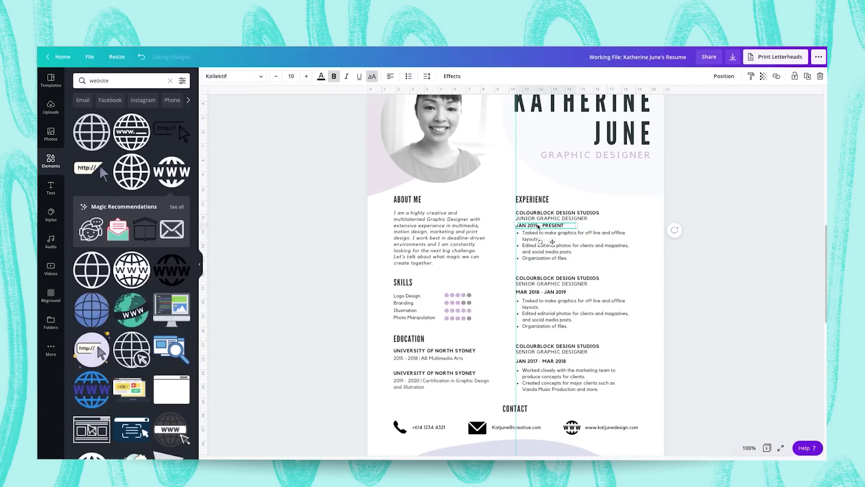
left_click(697, 267)
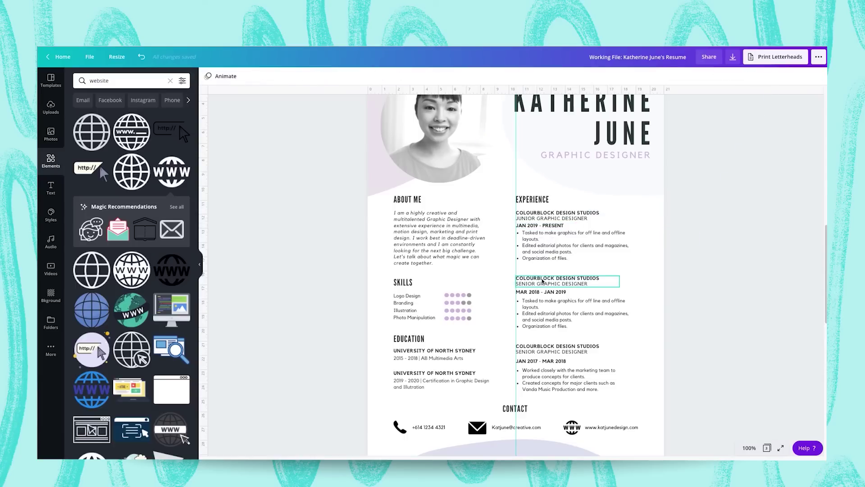
Even out the heading, date and bullet spacing for the MAR 2018 and JAN 2017 entries.
left_click(541, 282)
left_click_drag(540, 281, 534, 305)
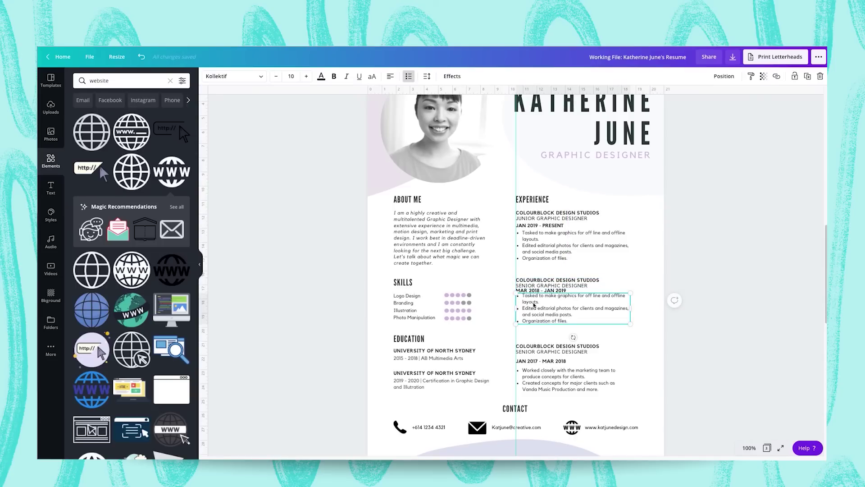
left_click_drag(534, 305, 535, 292)
left_click(534, 292)
left_click(729, 241)
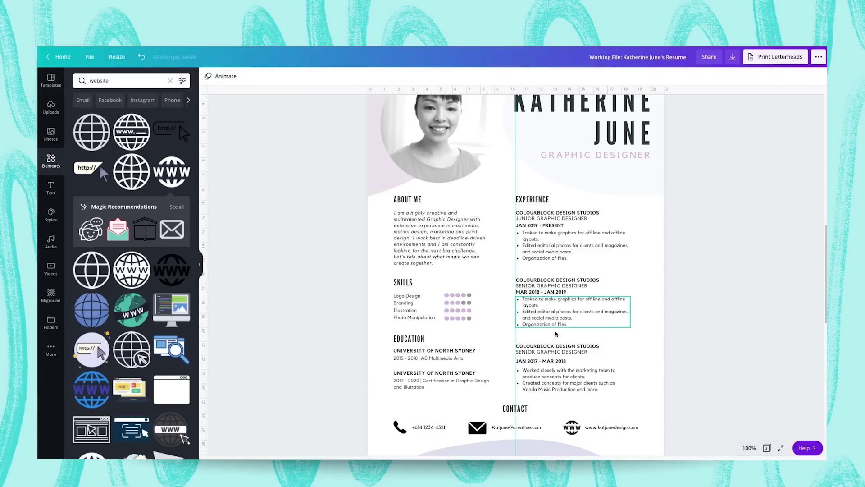
mouse_move(536, 347)
left_mouse_down()
mouse_move(531, 373)
mouse_move(529, 360)
left_mouse_up()
left_click(533, 360)
left_click(531, 375)
left_click(530, 359)
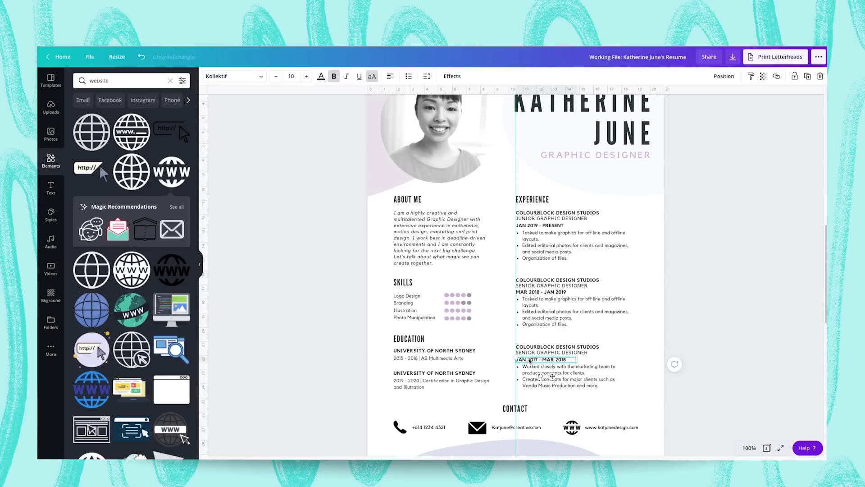
left_click(766, 286)
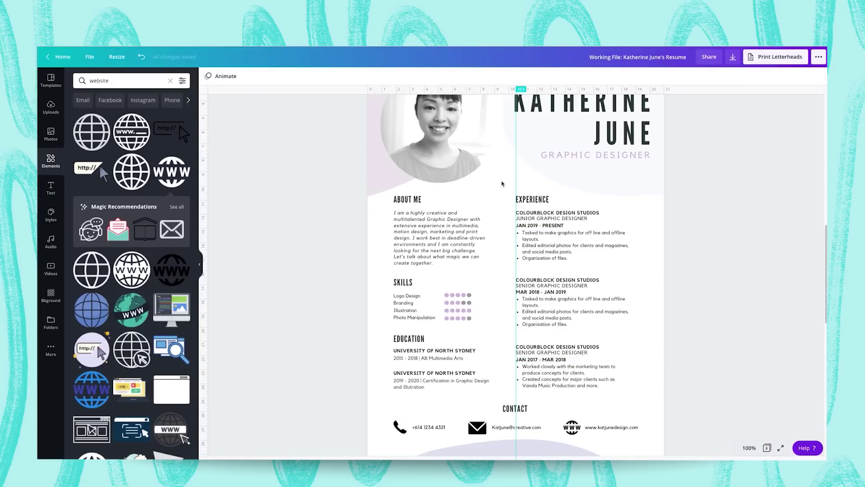
Drag the vertical guide to the experience column's right edge, then zoom to Fit the page.
mouse_move(516, 182)
left_mouse_down()
mouse_move(392, 197)
mouse_move(630, 203)
left_mouse_up()
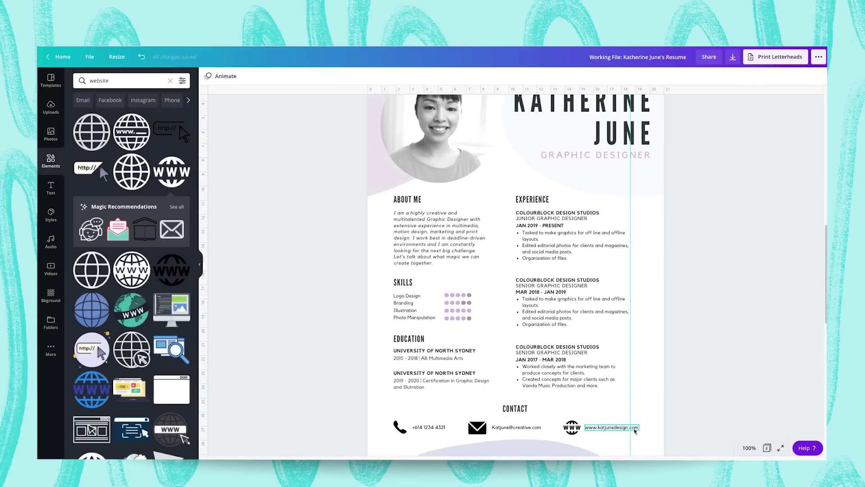
scroll(637, 429, "up", 2)
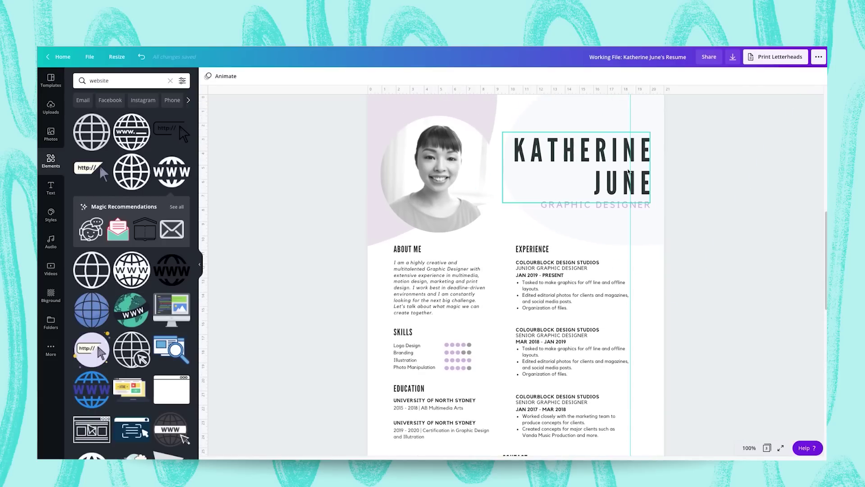
scroll(602, 179, "down", 1)
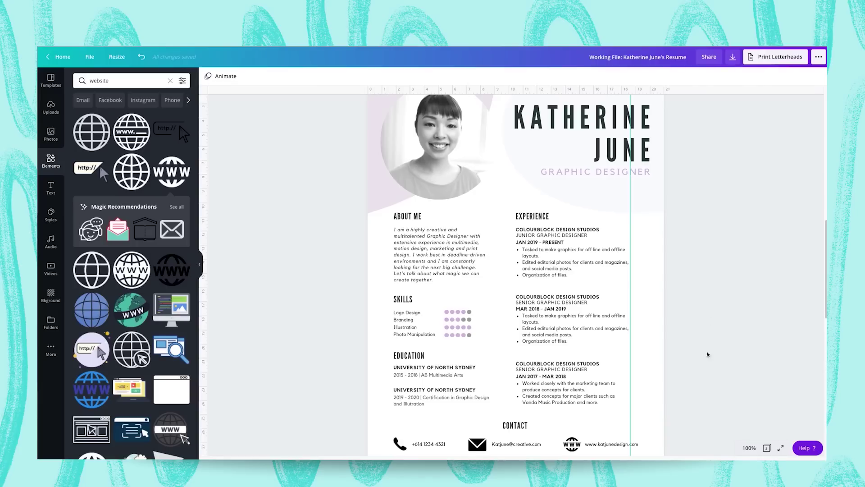
left_click(748, 446)
left_click(750, 411)
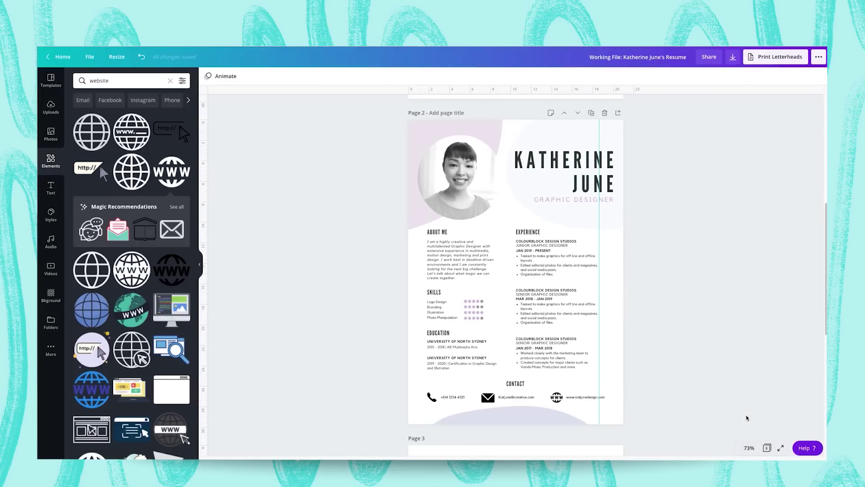